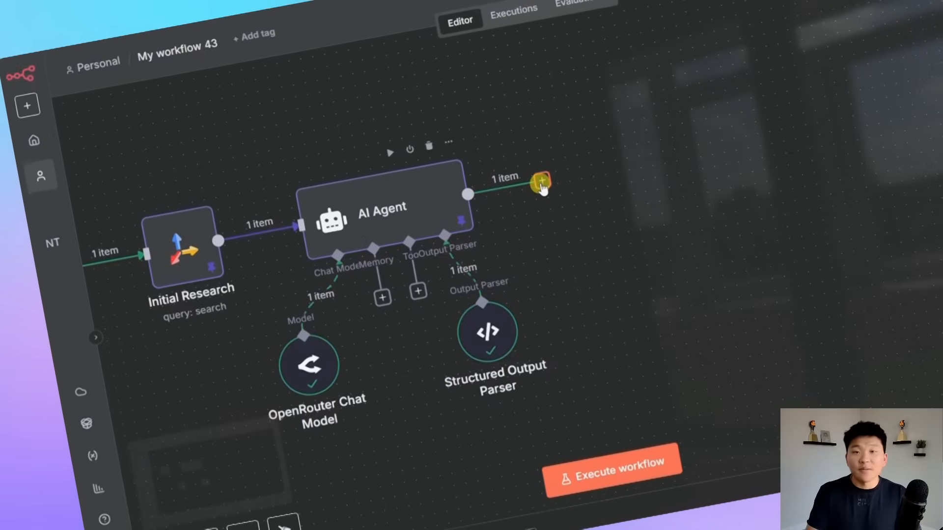
Add a Split Out node directly after the AI Agent node.
left_click(543, 183)
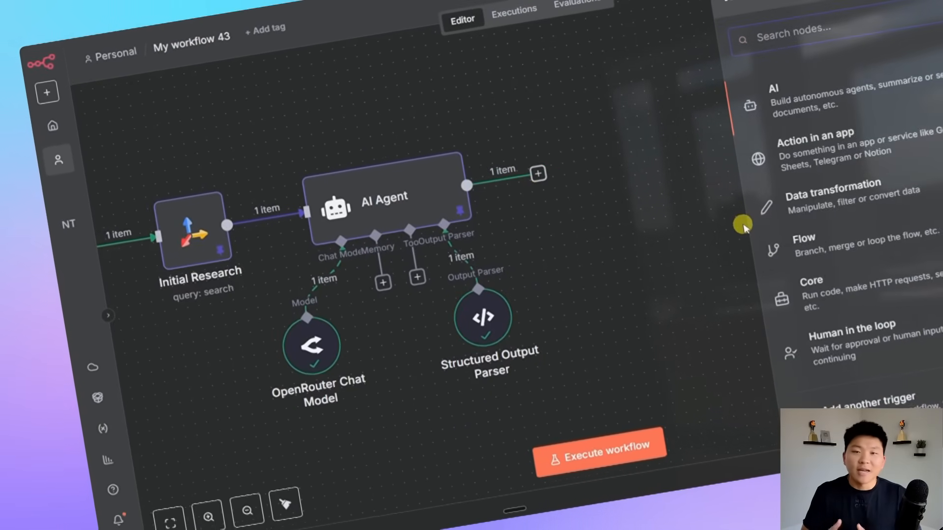
type("split")
left_click(796, 91)
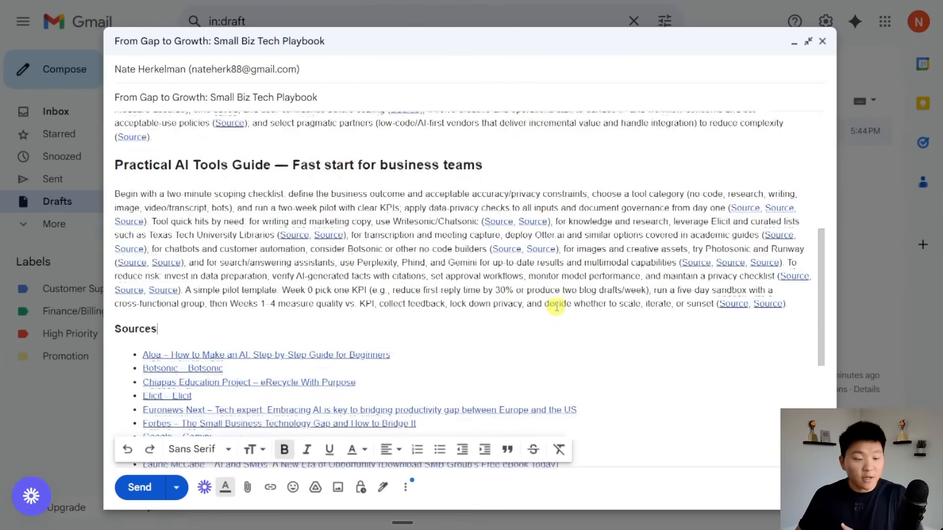
Read the Gmail draft down to its Sources list and closing paragraph.
scroll(557, 306, "down", 5)
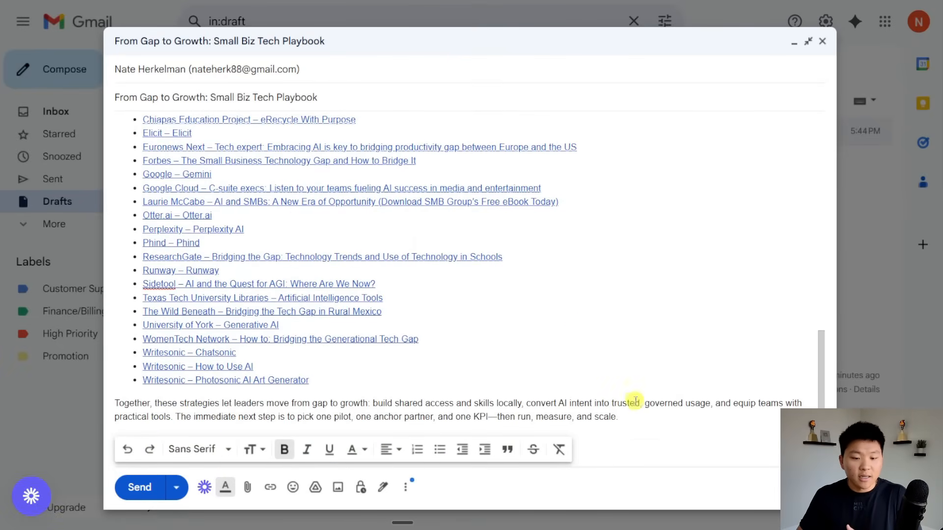
left_click_drag(656, 419, 117, 132)
left_click(746, 150)
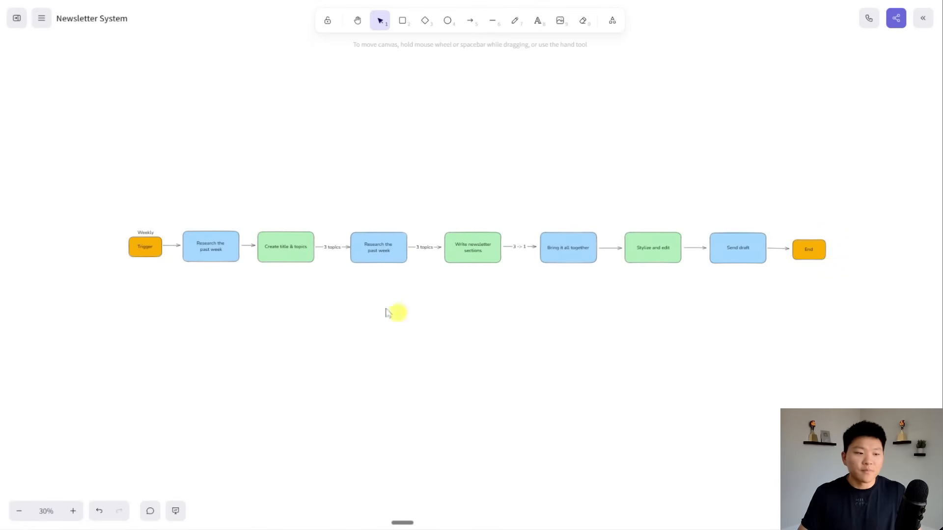
Zoom the diagram to 80% and pan from Trigger to Write newsletter sections and Bring it all together.
scroll(161, 276, "up", 5)
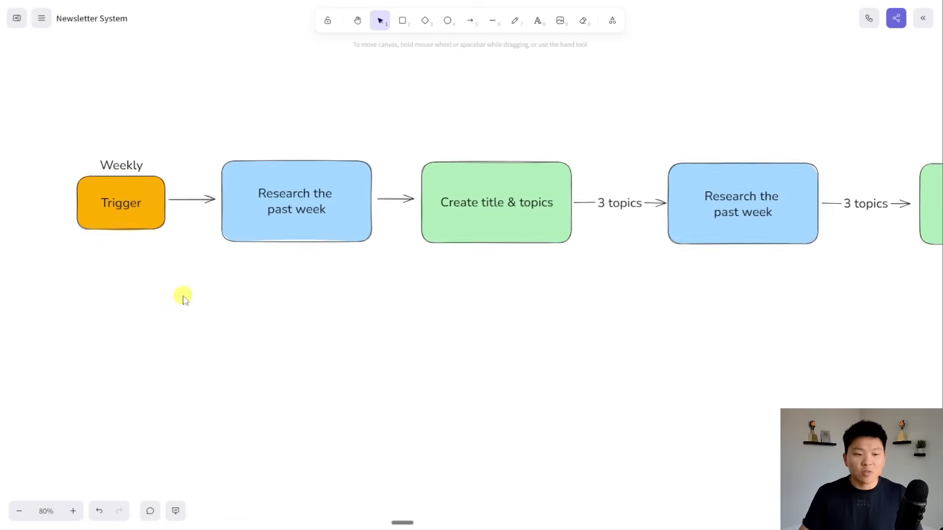
left_click_drag(183, 297, 364, 358)
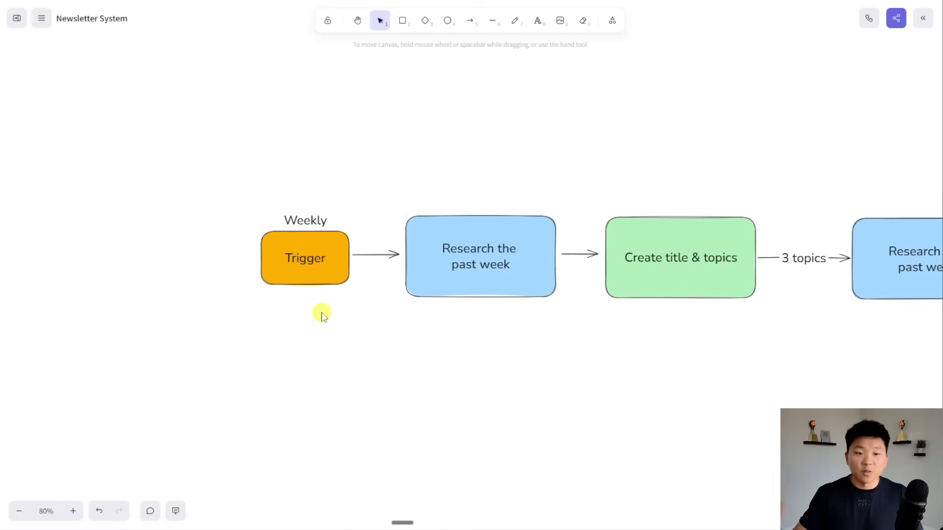
scroll(592, 409, "right", 5)
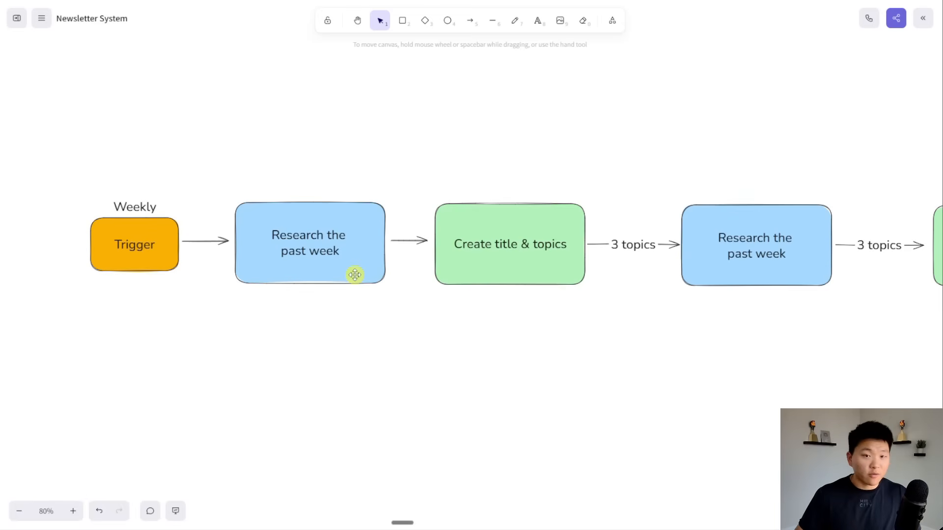
left_click_drag(542, 305, 470, 304)
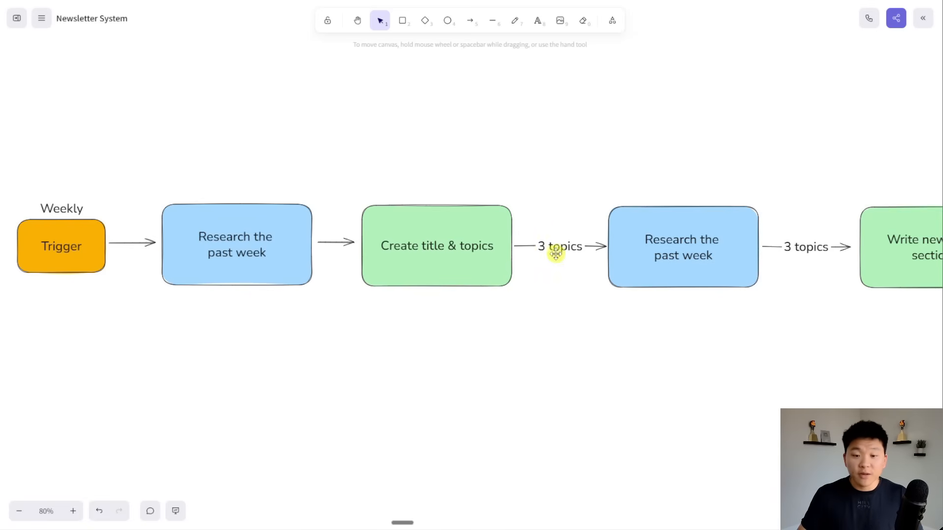
left_click_drag(664, 332, 432, 337)
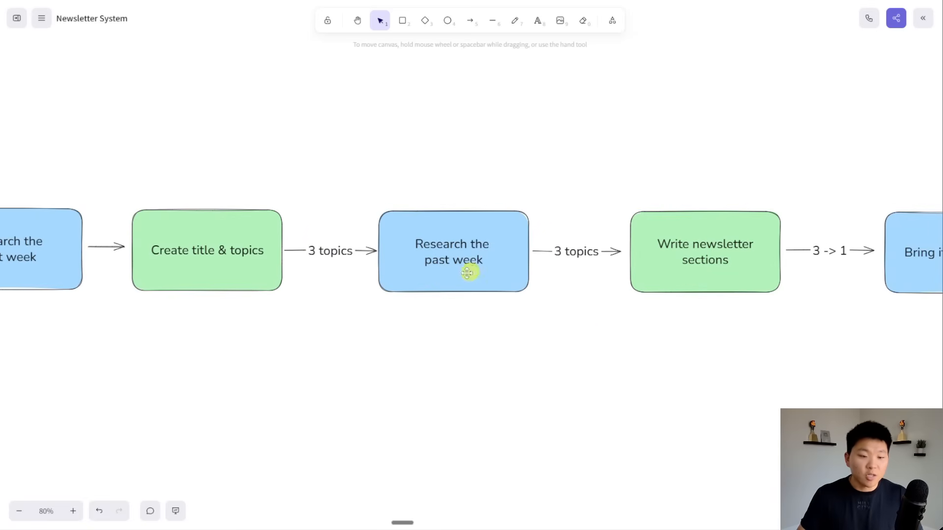
left_click_drag(722, 364, 580, 373)
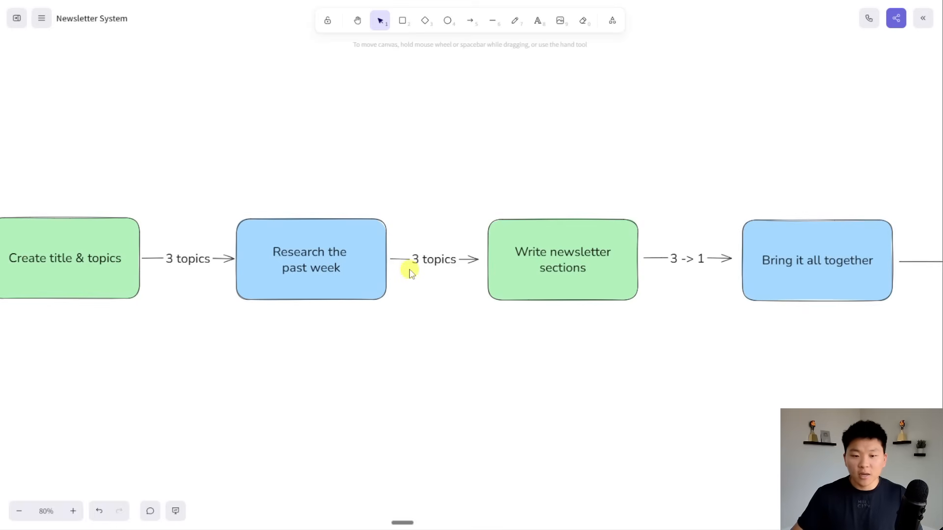
left_click_drag(632, 352, 539, 341)
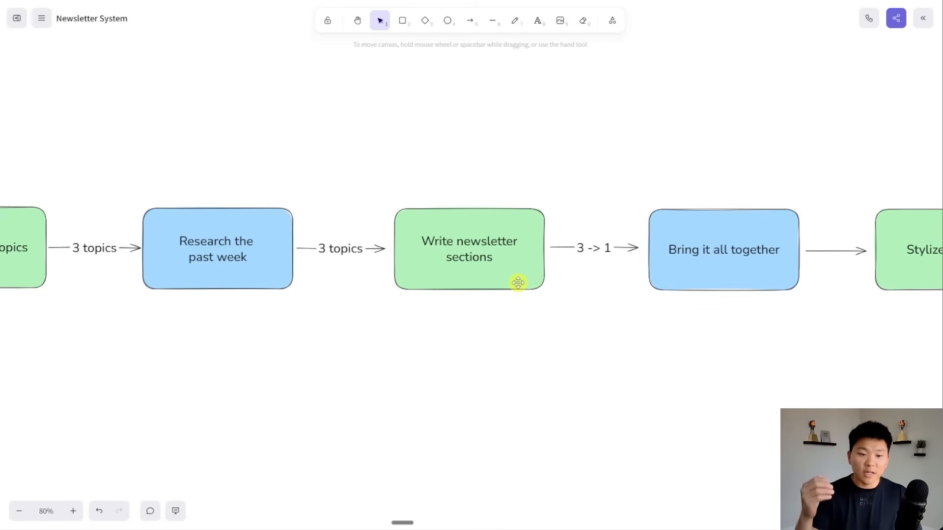
Pan the diagram past Stylize and edit and Send draft to center the End step.
left_click_drag(693, 374, 428, 385)
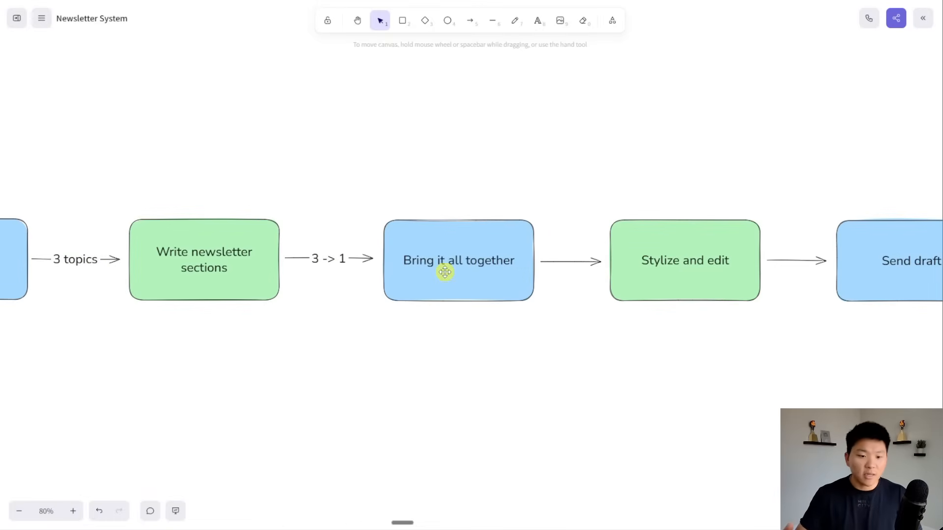
left_click_drag(613, 350, 421, 345)
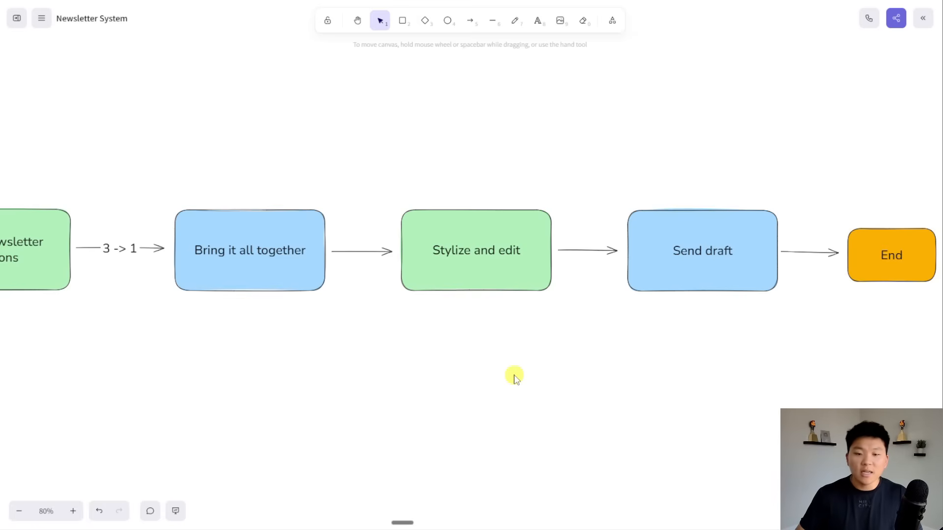
left_click_drag(749, 339, 505, 349)
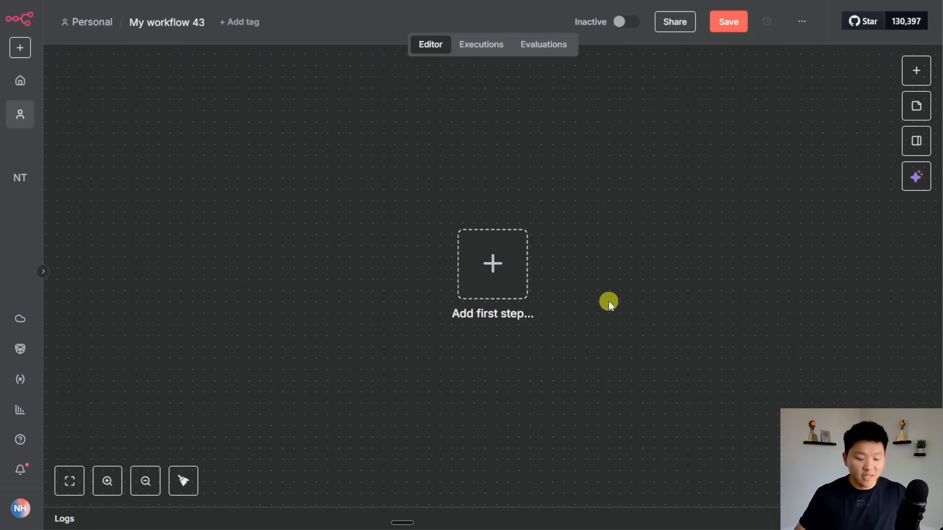
Add a Schedule Trigger as the first node, firing weekly on Sunday at midnight.
key("Tab")
type("sch")
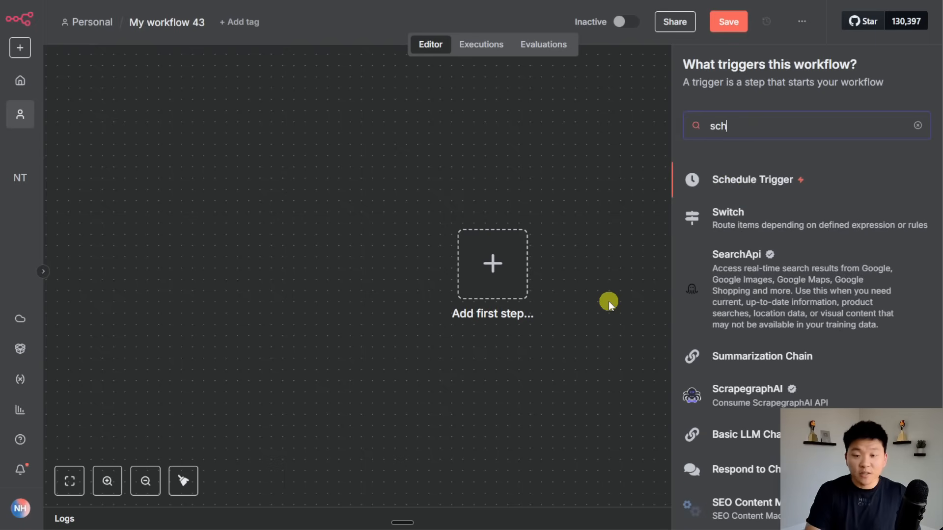
left_click(757, 181)
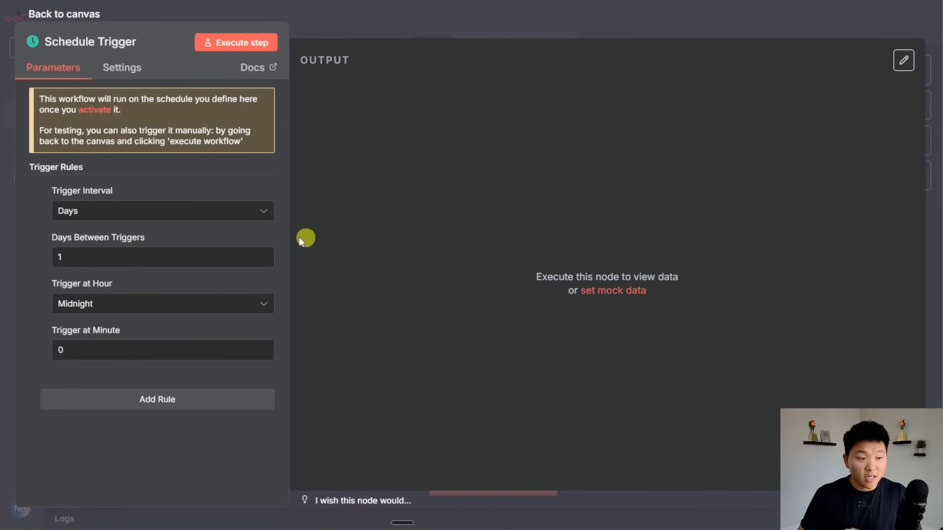
left_click(236, 211)
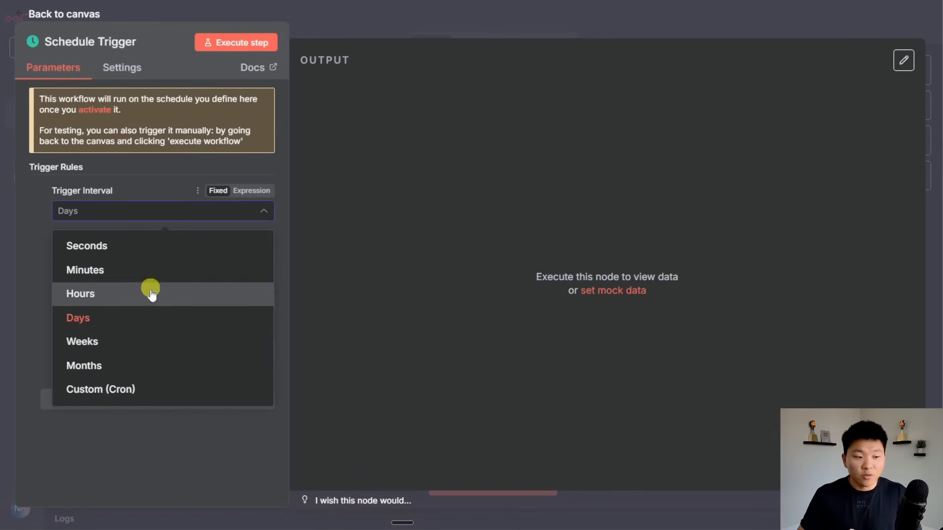
left_click(141, 341)
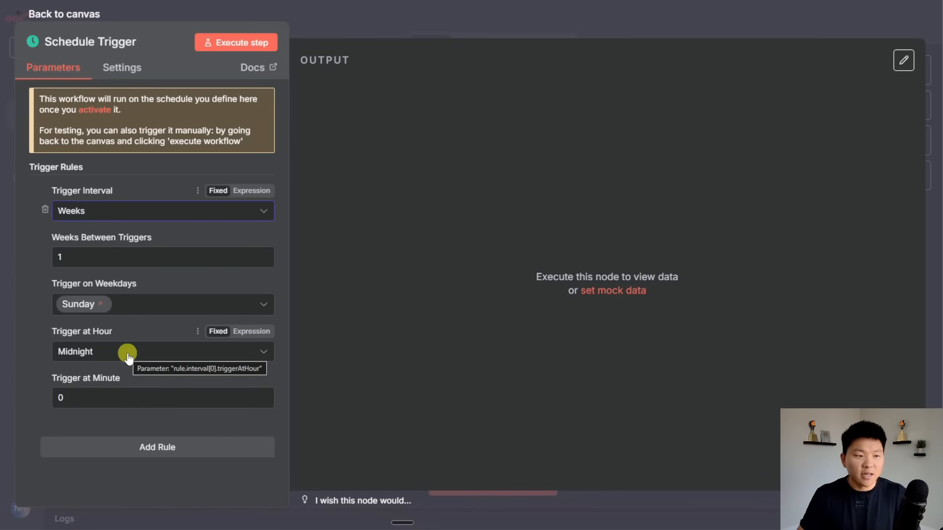
left_click(403, 33)
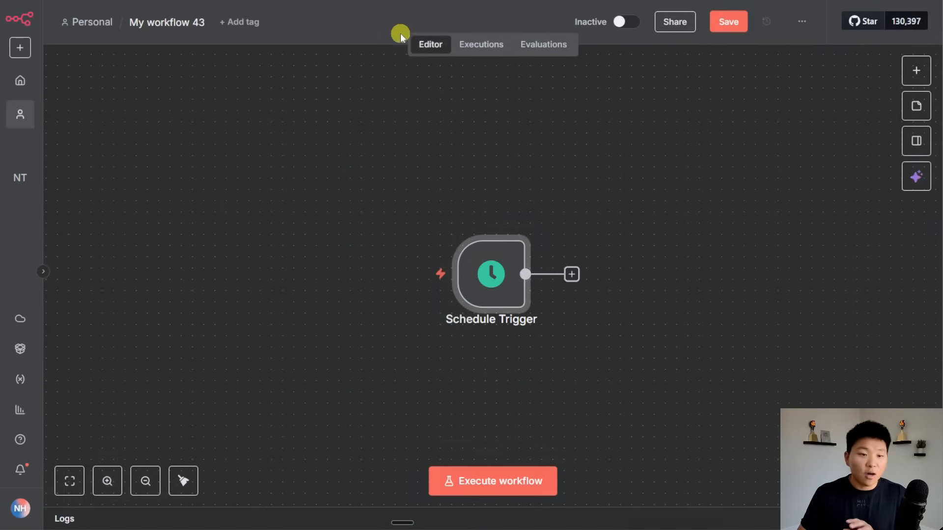
Activate 'My workflow 43', dismiss the activation notice, then switch it back to inactive.
left_click(623, 29)
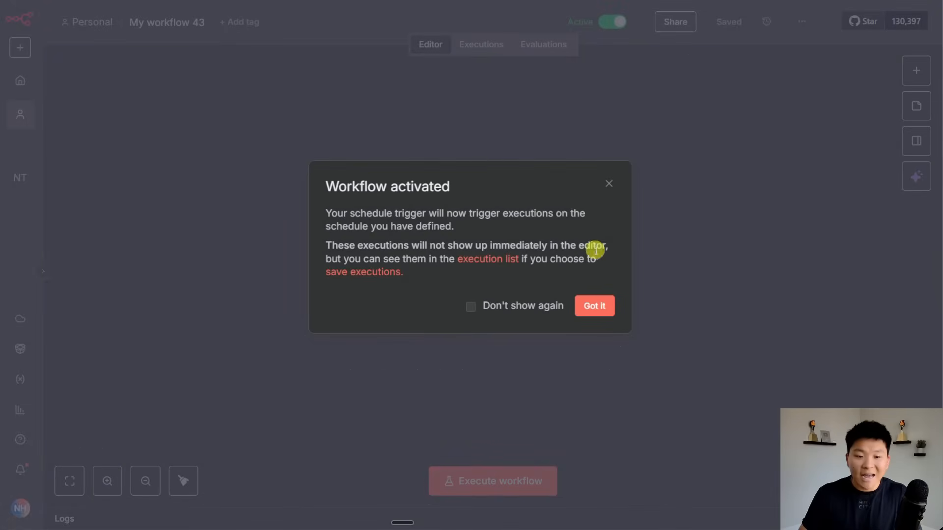
left_click(594, 306)
mouse_move(499, 288)
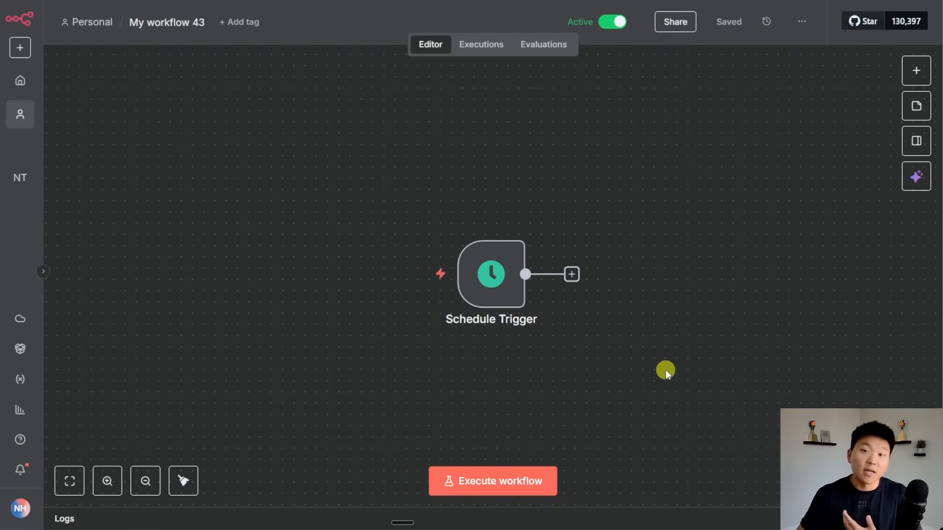
left_click(618, 22)
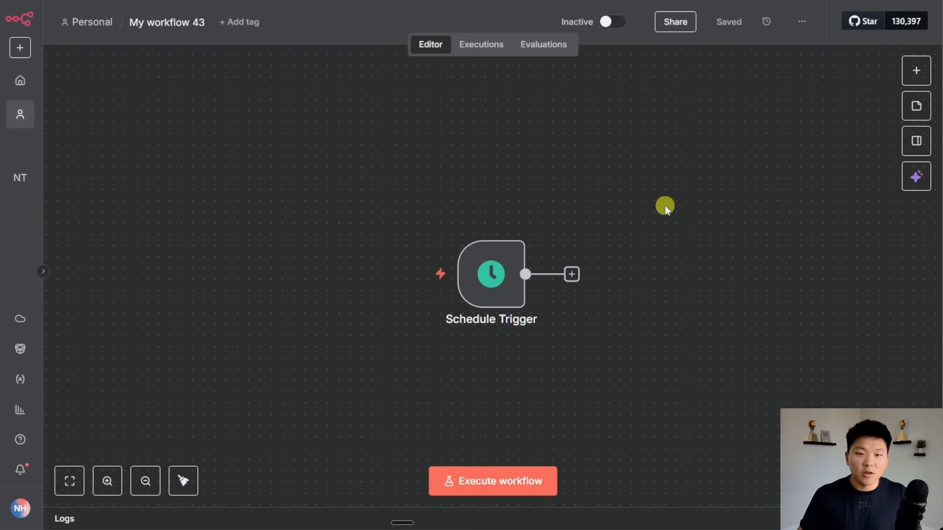
left_click_drag(665, 205, 594, 150)
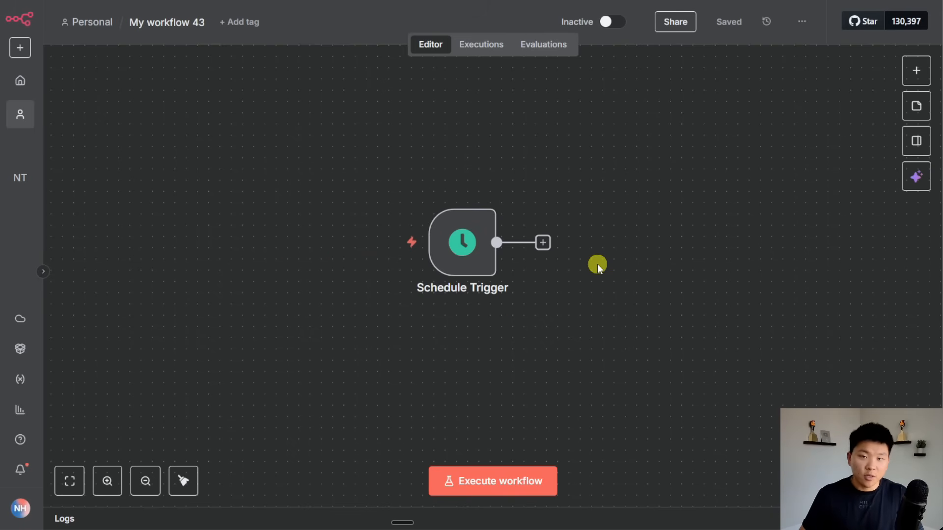
Add a Tavily Search node after the Schedule Trigger using the Tavily account credential.
left_click(543, 243)
type("tavily")
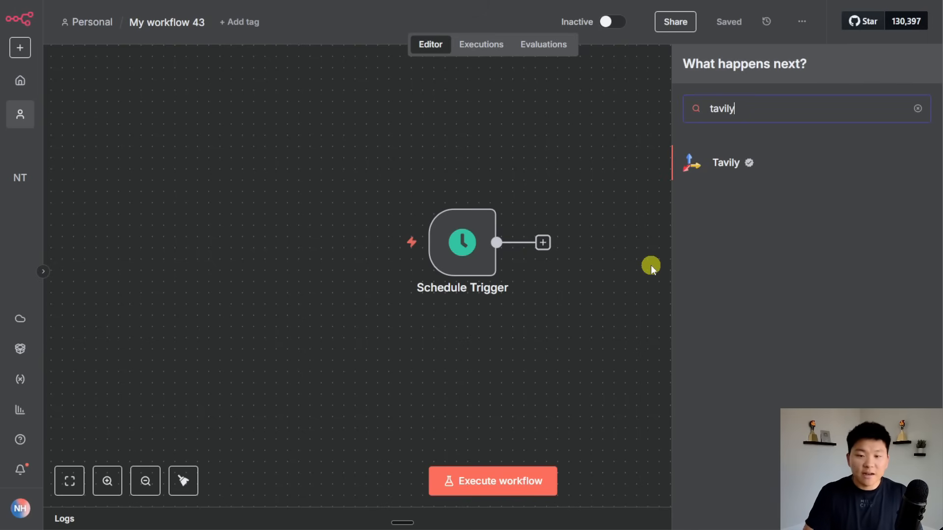
left_click(786, 166)
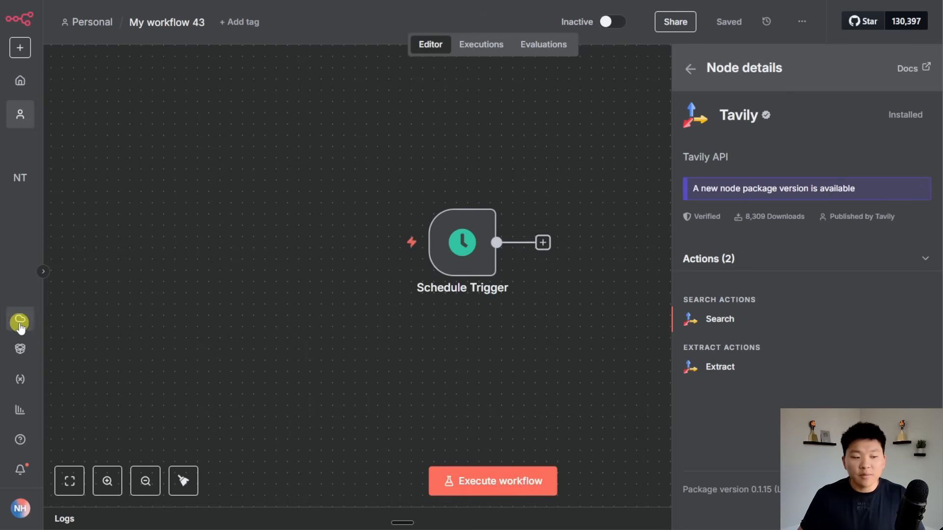
mouse_move(394, 213)
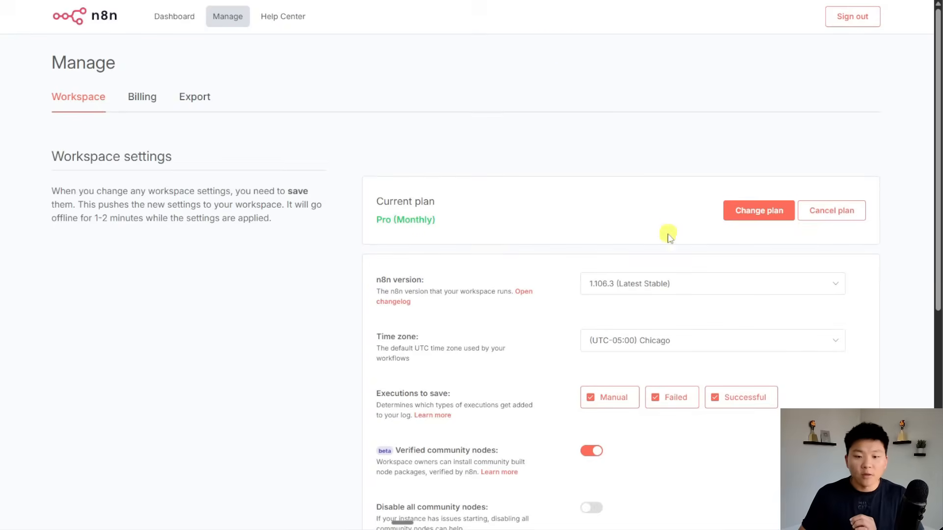
scroll(667, 235, "down", 1)
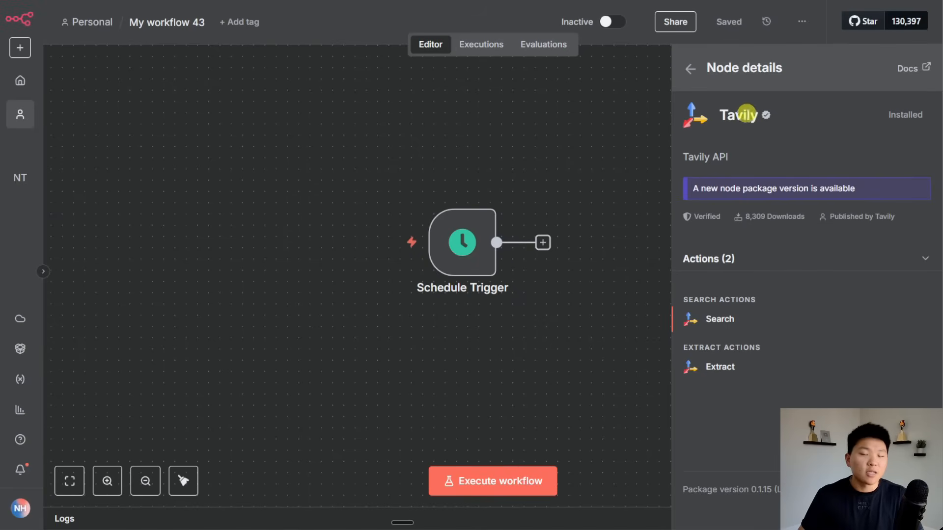
left_click(763, 324)
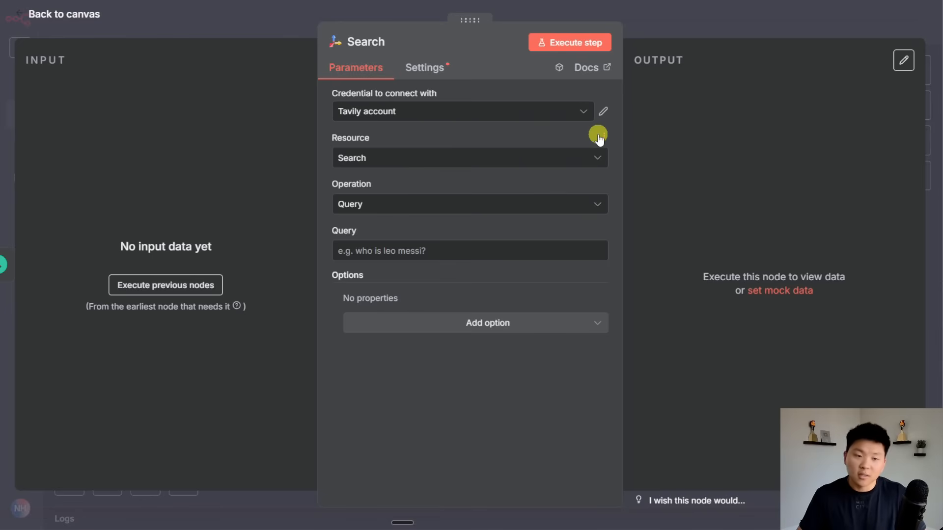
left_click(590, 111)
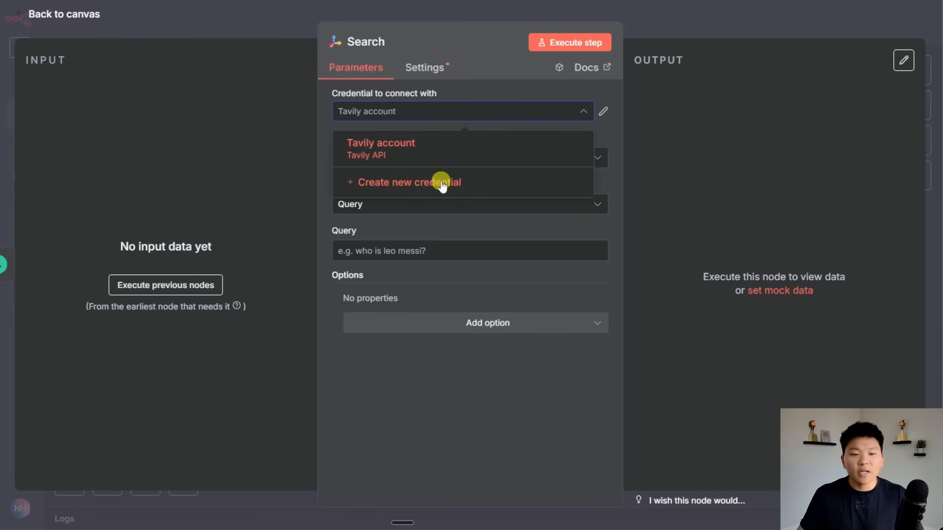
left_click(441, 182)
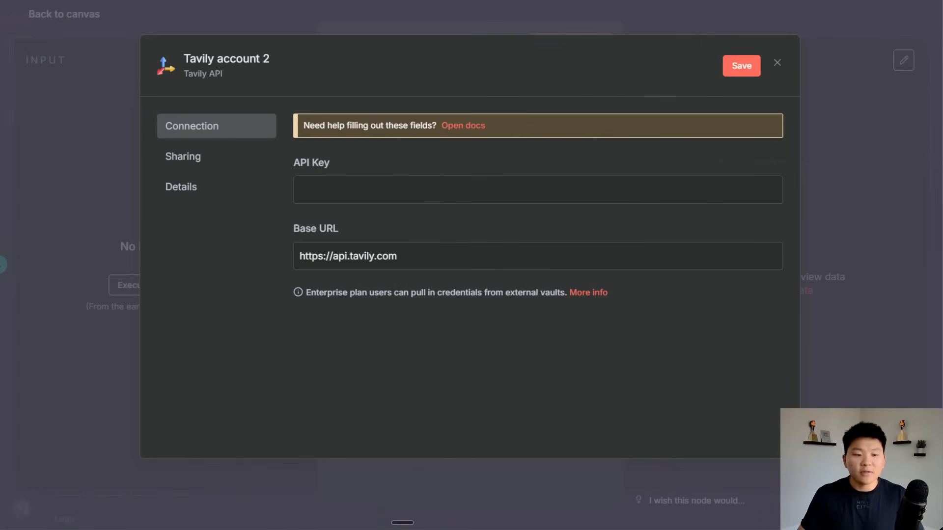
left_click(756, 1)
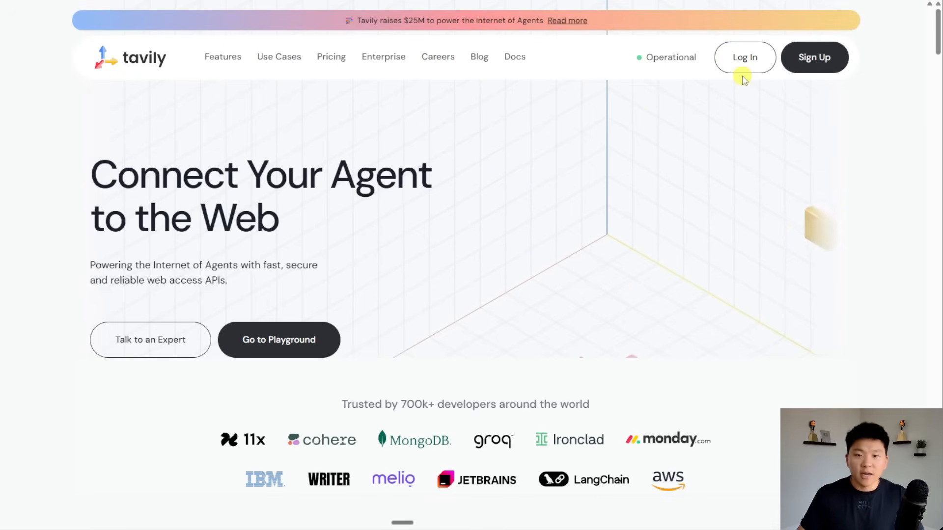
left_click(701, 3)
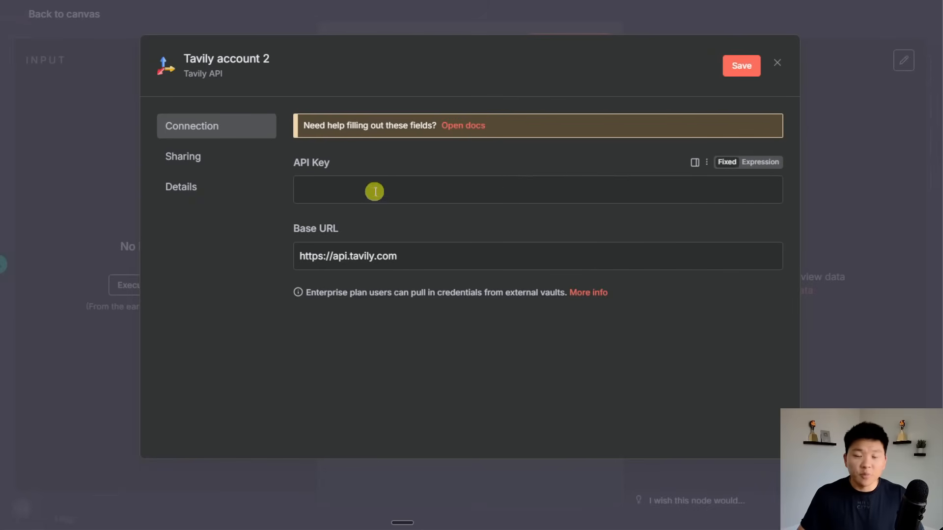
left_click(777, 64)
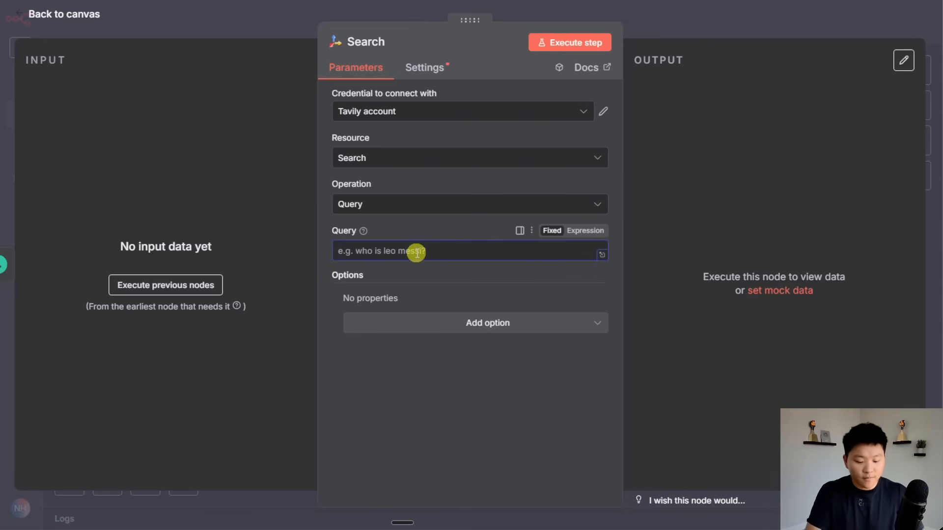
Set the Tavily query to 'AI adoption for small businesses' with Topic News.
type("AI ad")
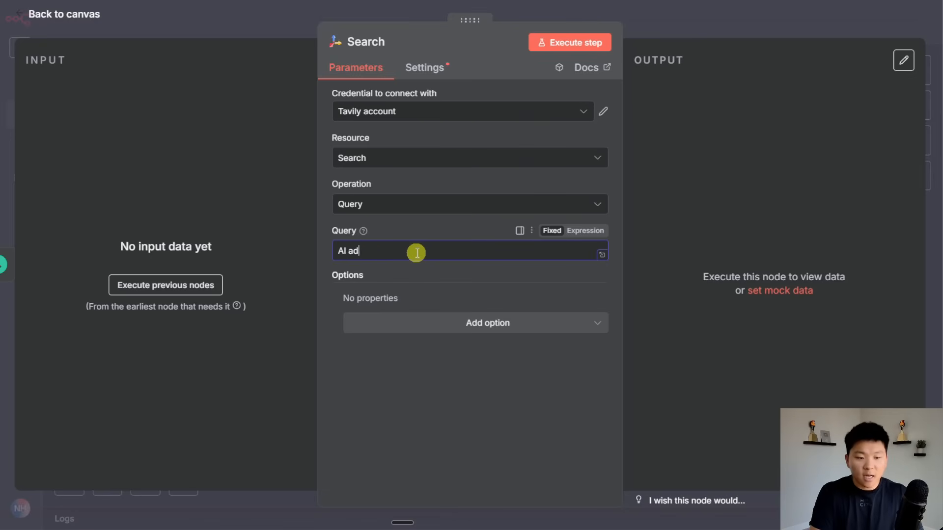
type("option for sm")
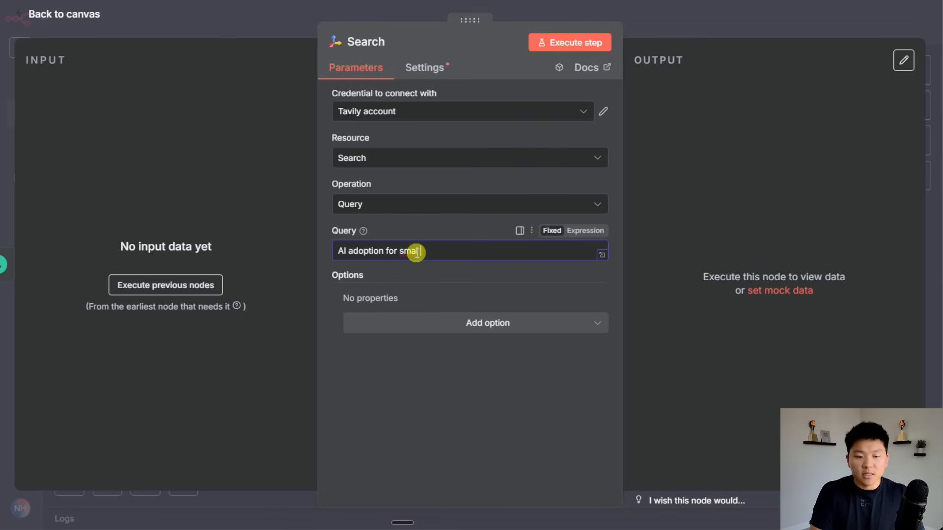
type("all business")
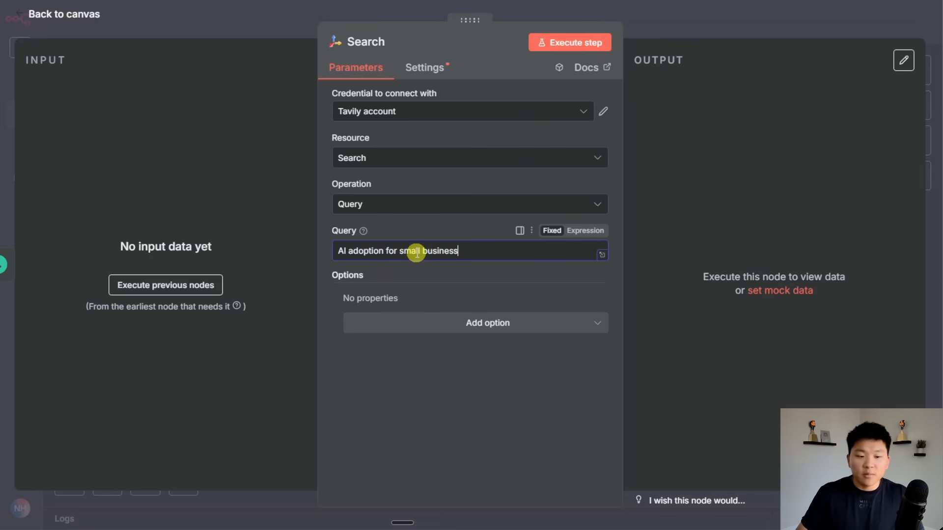
type("es")
left_click(491, 277)
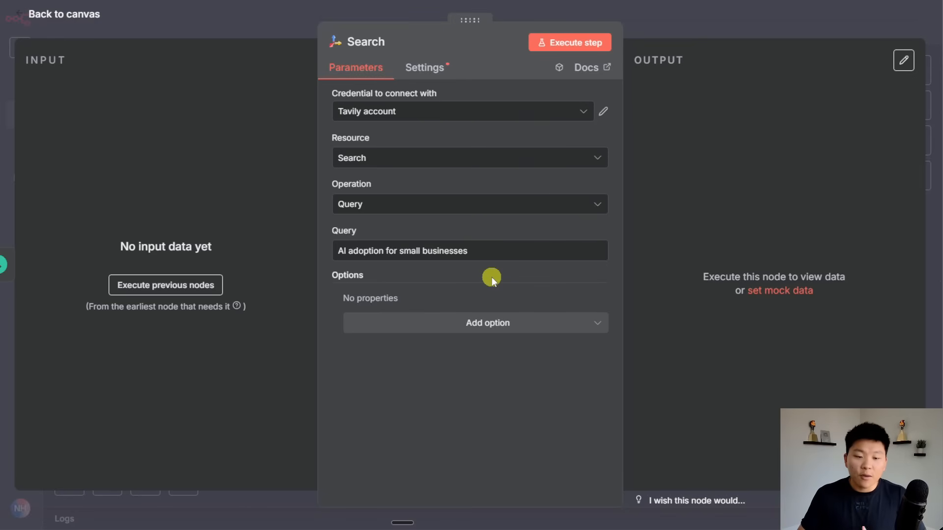
left_click(480, 323)
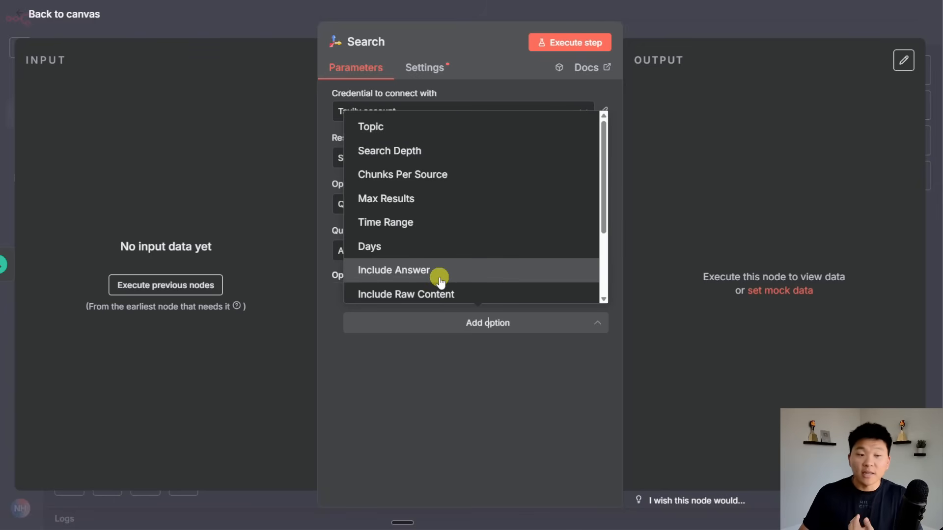
left_click(431, 127)
left_click(437, 322)
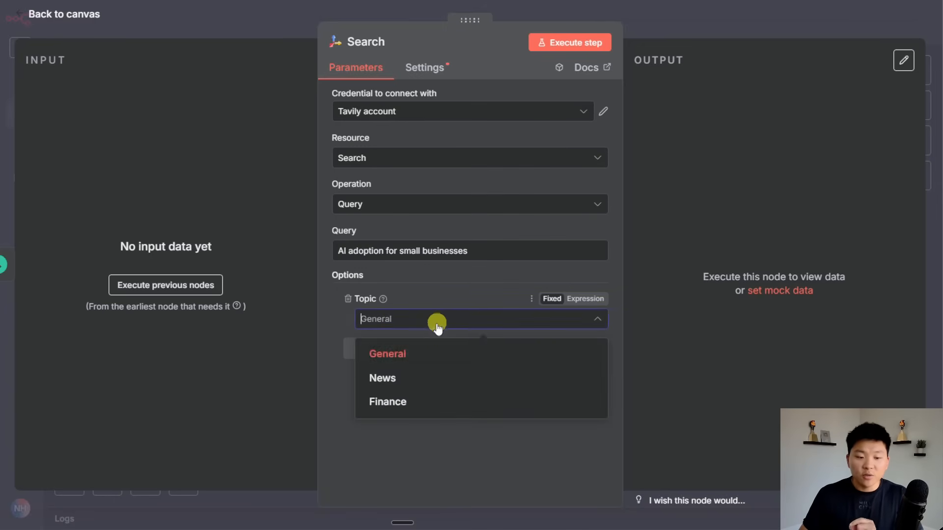
left_click(428, 379)
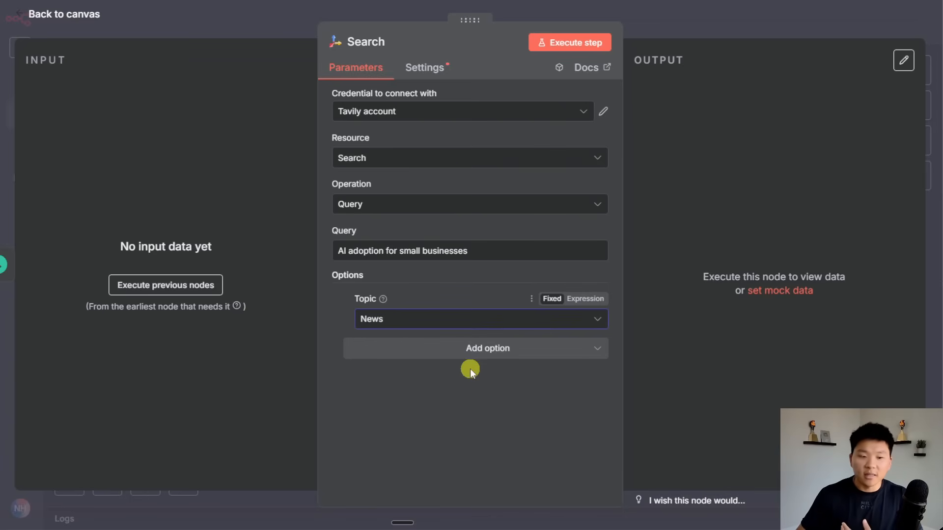
Add a Week time range and 3 max results, then execute the search step.
left_click(479, 350)
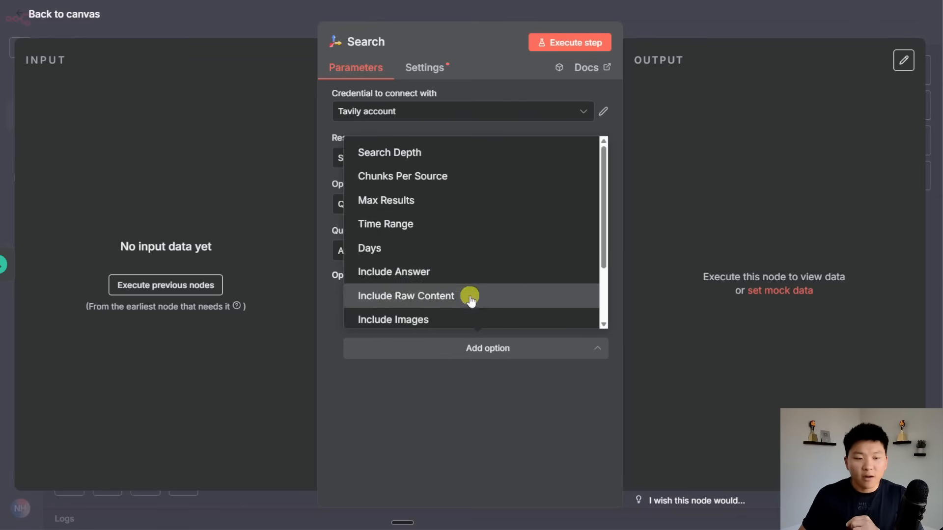
left_click(451, 226)
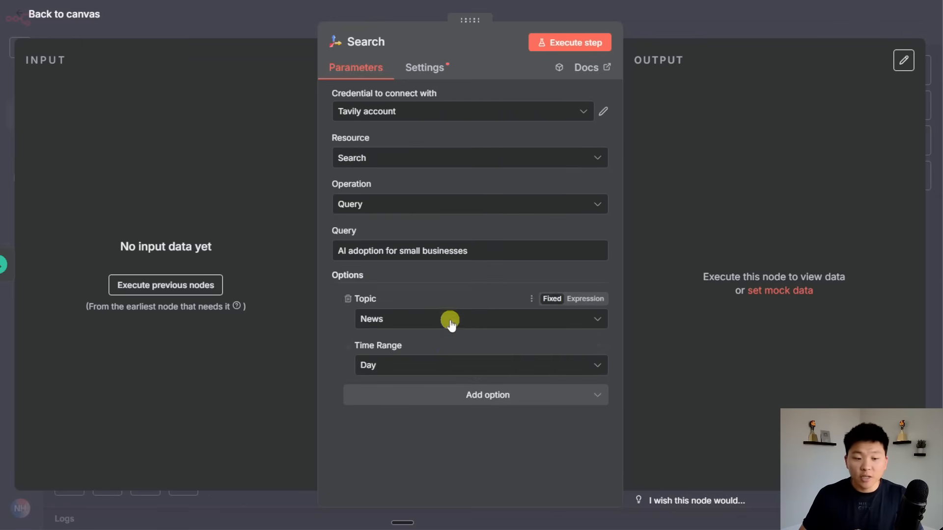
left_click(447, 372)
left_click(430, 423)
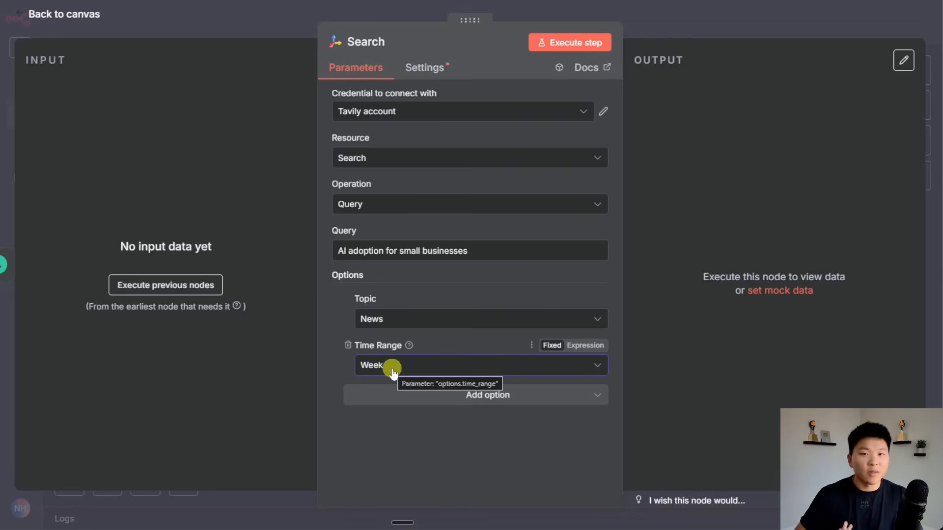
left_click(501, 393)
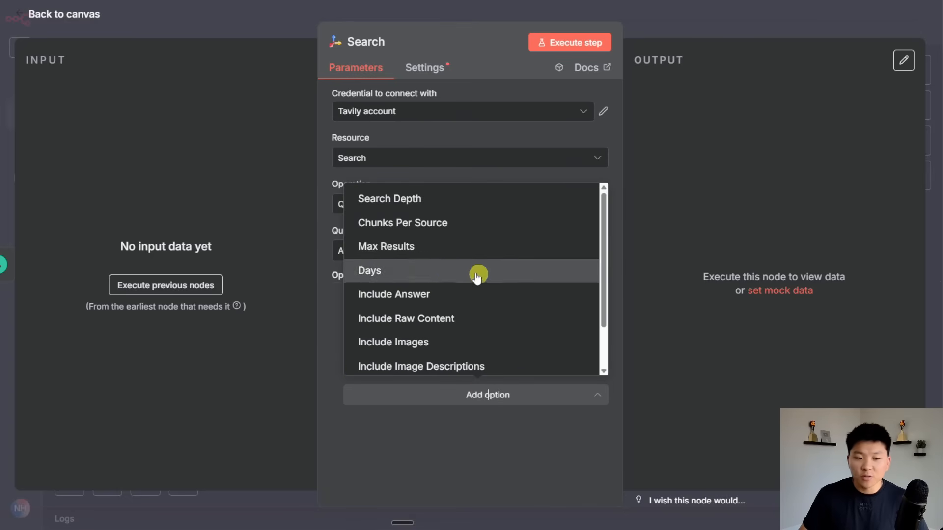
left_click(428, 253)
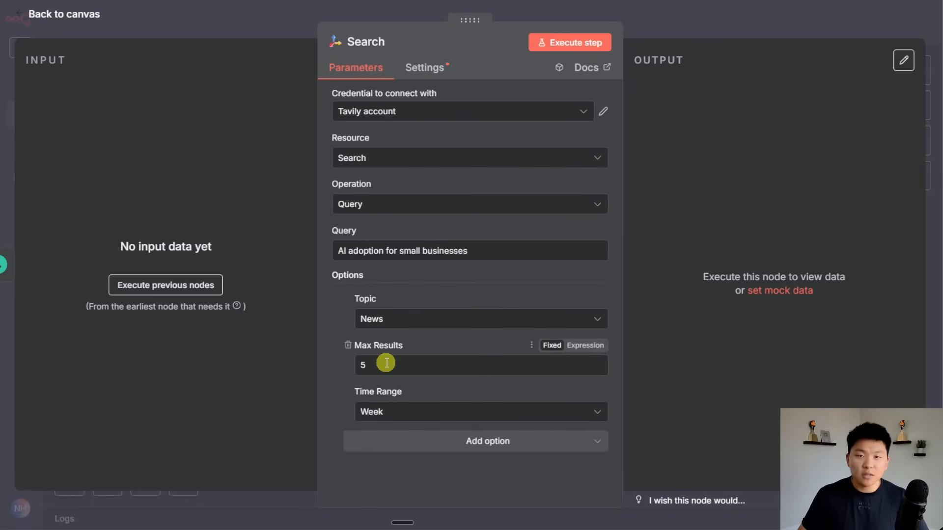
double_click(360, 364)
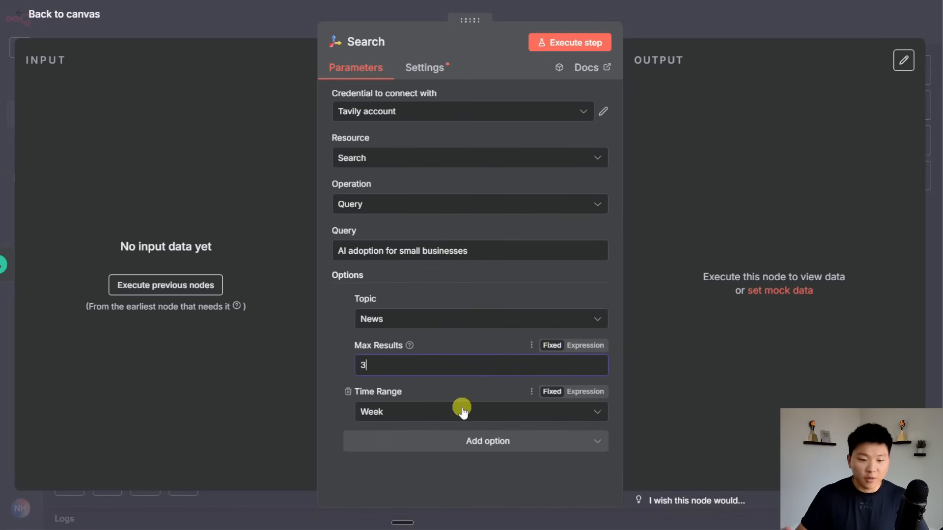
left_click(456, 345)
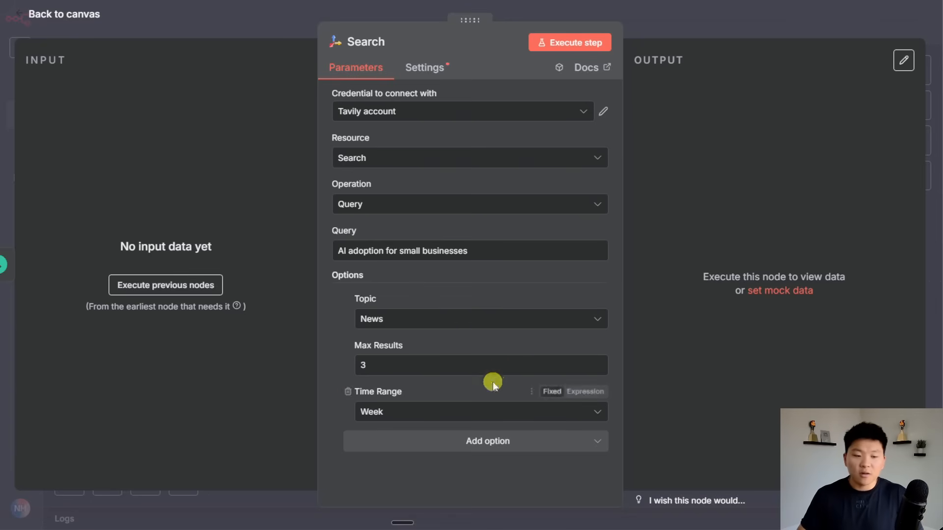
left_click(570, 43)
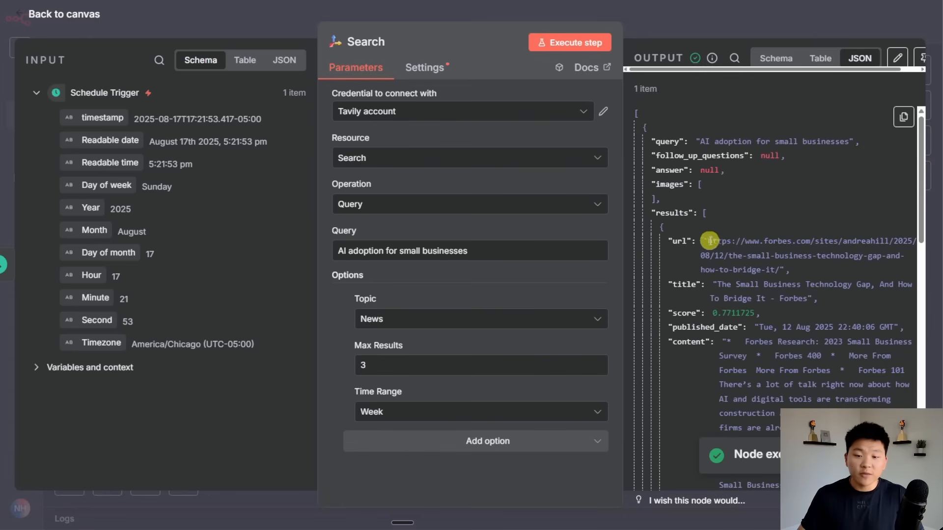
Review the three news results from Forbes, MediaPost and CNBC in the JSON output.
scroll(821, 277, "down", 4)
scroll(821, 278, "down", 3)
scroll(827, 305, "up", 5)
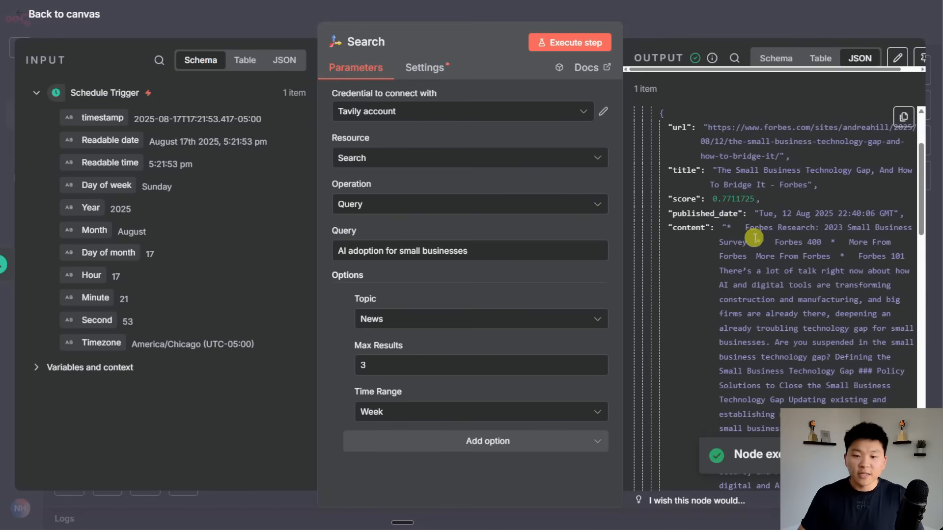
scroll(832, 268, "up", 2)
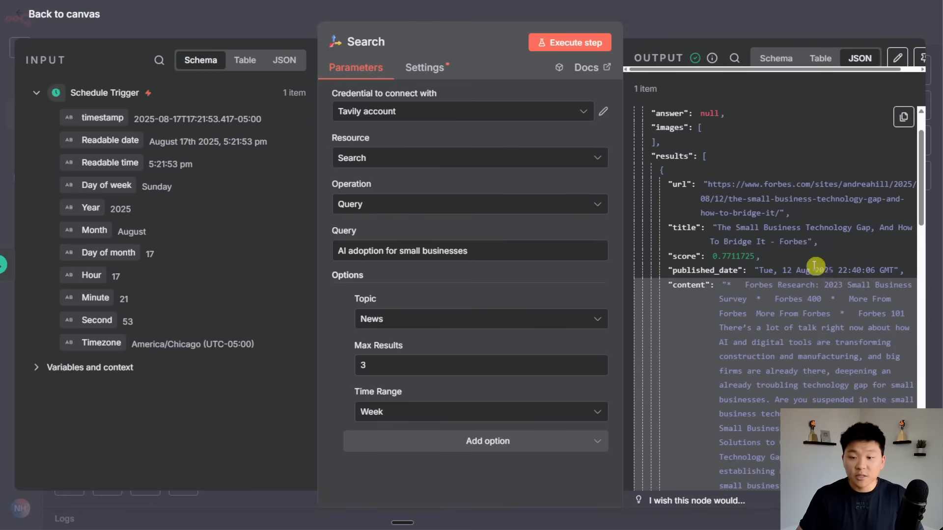
scroll(821, 264, "down", 1)
scroll(824, 264, "down", 8)
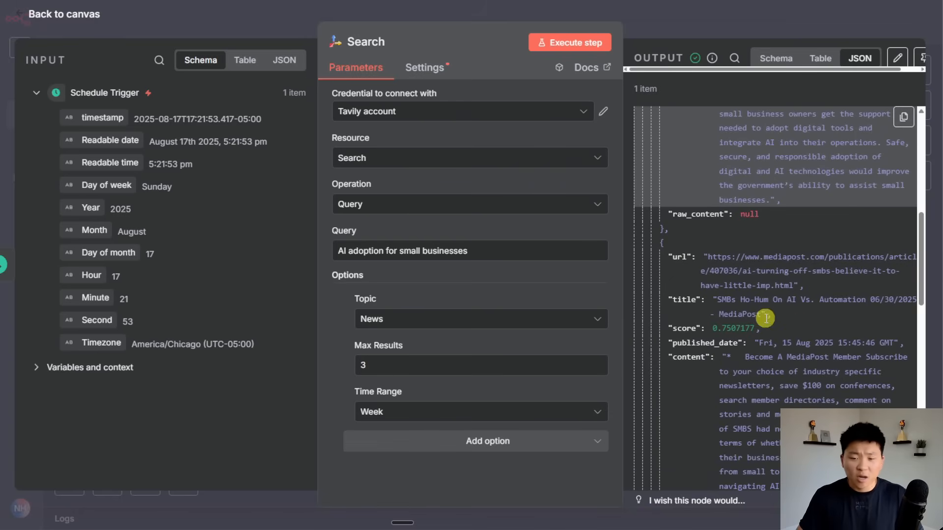
scroll(848, 291, "down", 6)
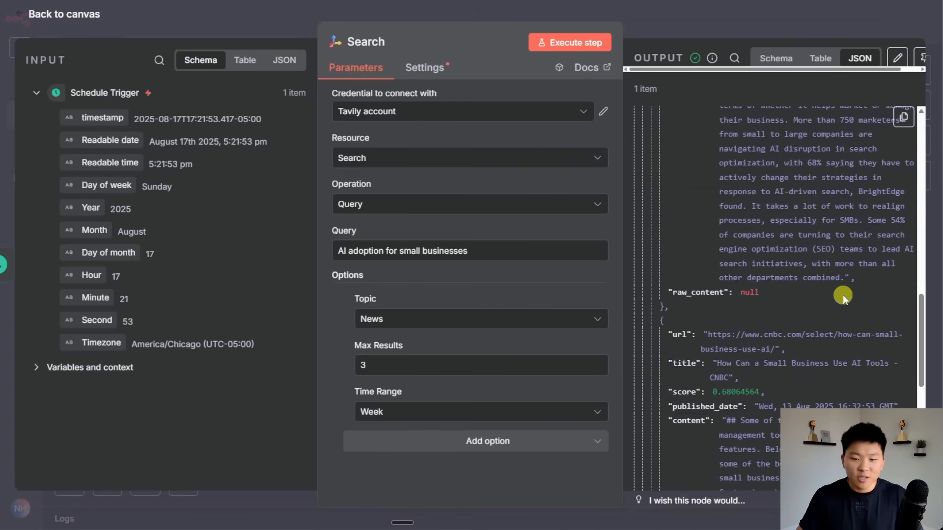
left_click_drag(781, 351, 838, 351)
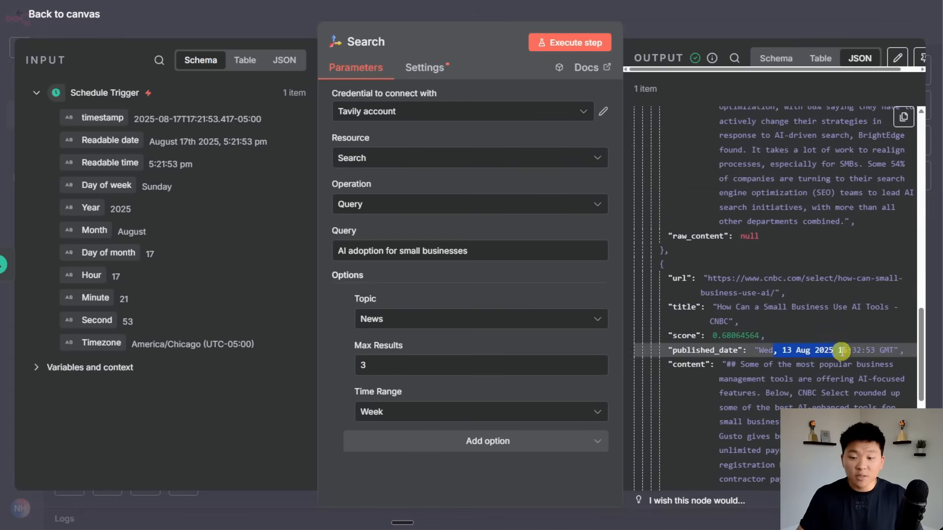
scroll(843, 358, "up", 5)
left_click_drag(779, 287, 834, 286)
scroll(835, 294, "up", 10)
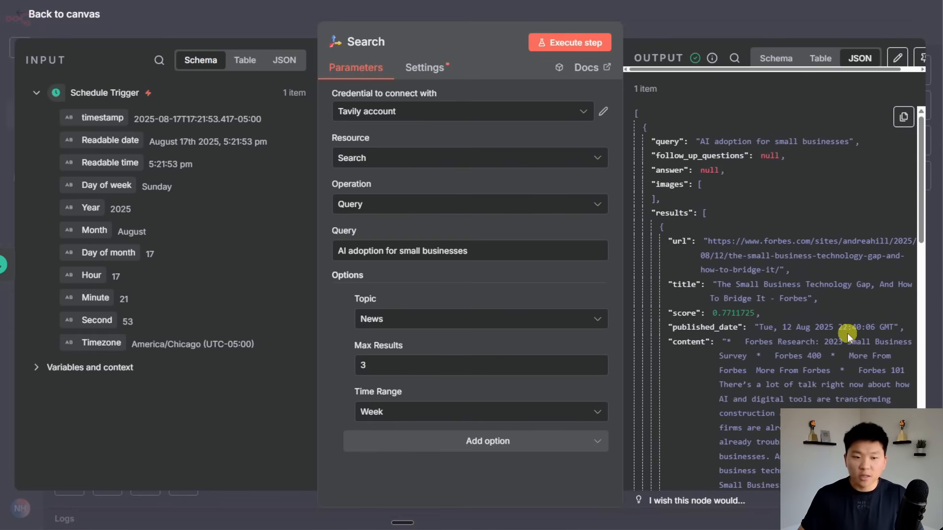
Rename the Search node to 'Initial Research' and save the workflow.
left_click(683, 26)
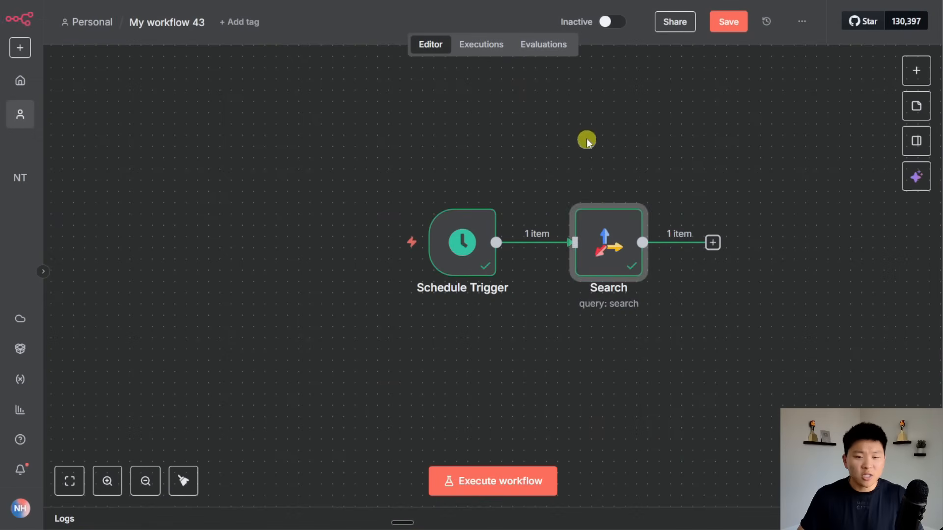
scroll(511, 227, "right", 2)
key("F2")
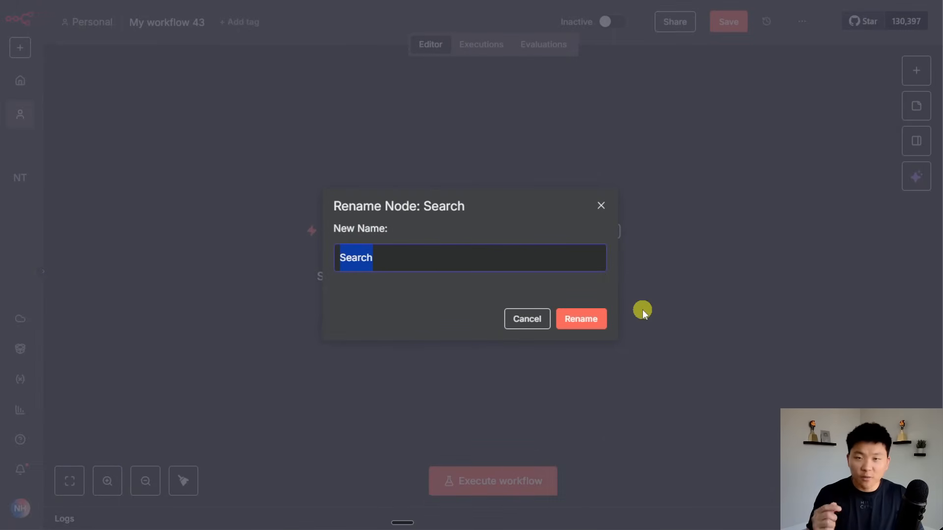
type("Ini")
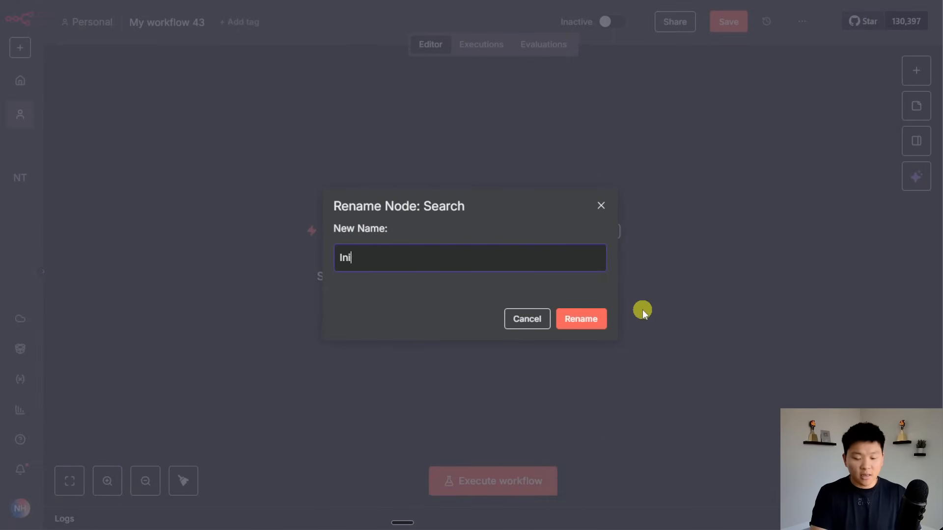
type("tial Research")
key("Return")
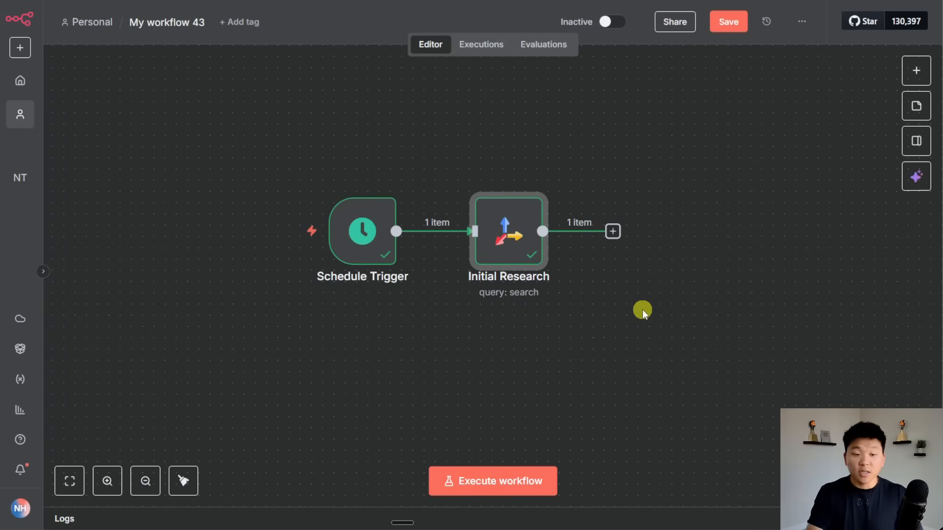
left_click(737, 25)
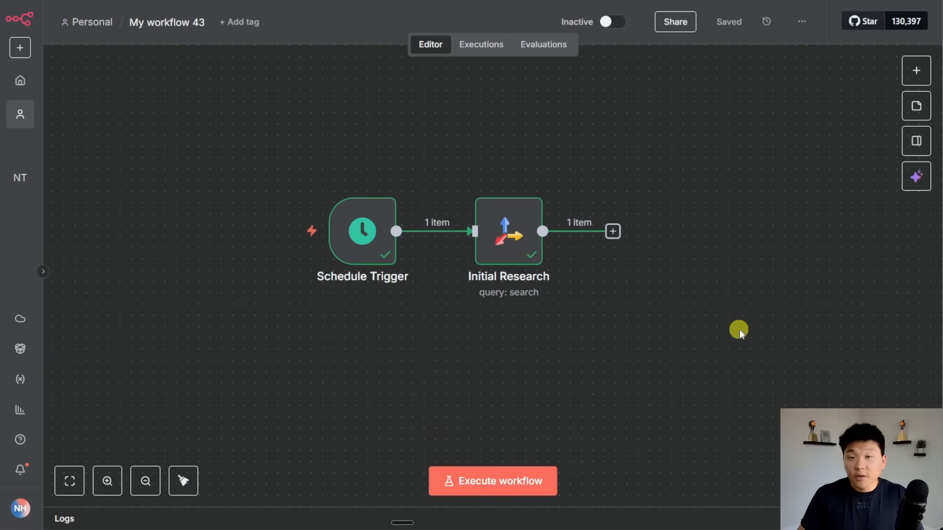
Pin the Initial Research node's output data and save the workflow again.
left_click_drag(738, 328, 617, 331)
left_click(393, 230)
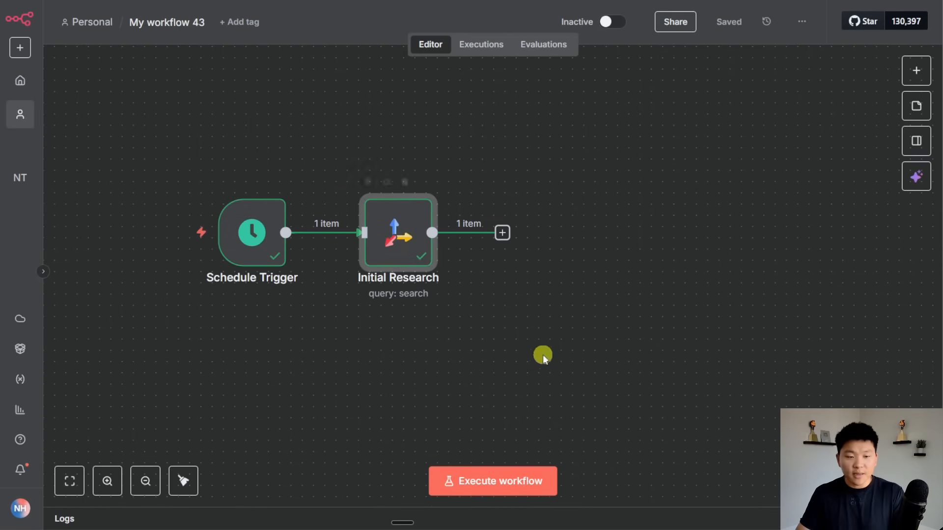
key("p")
left_click(535, 308)
left_click(728, 21)
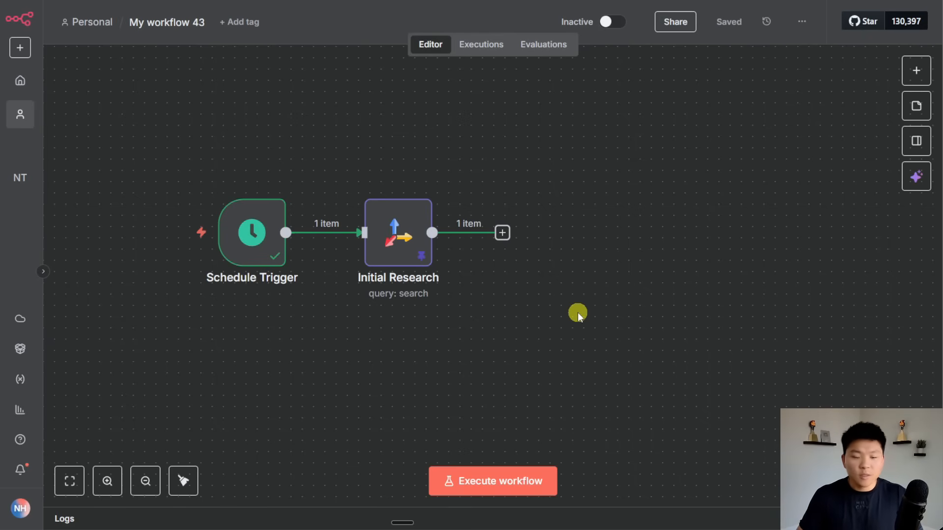
scroll(589, 349, "right", 2)
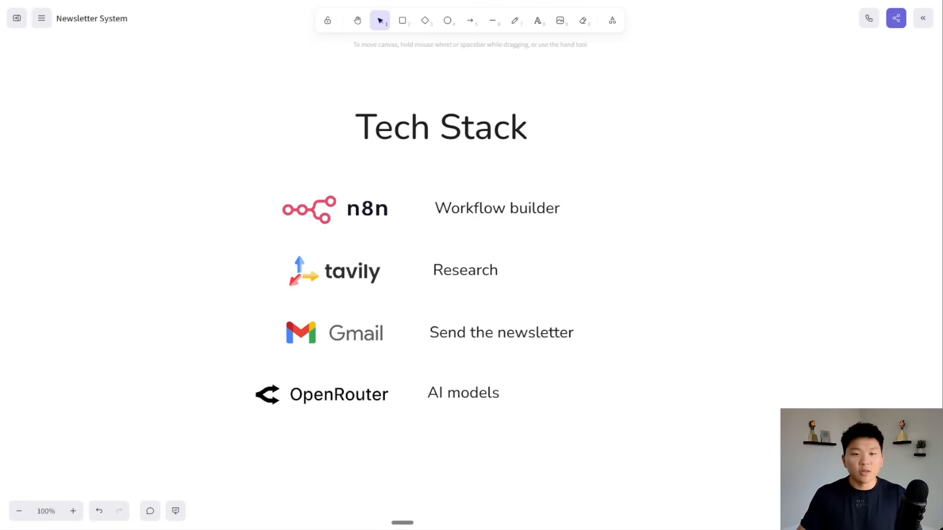
Pan and zoom the Excalidraw canvas to show the Newsletter System flowchart from Weekly Trigger onward.
left_click_drag(646, 139, 638, 392)
left_click_drag(427, 64, 490, 494)
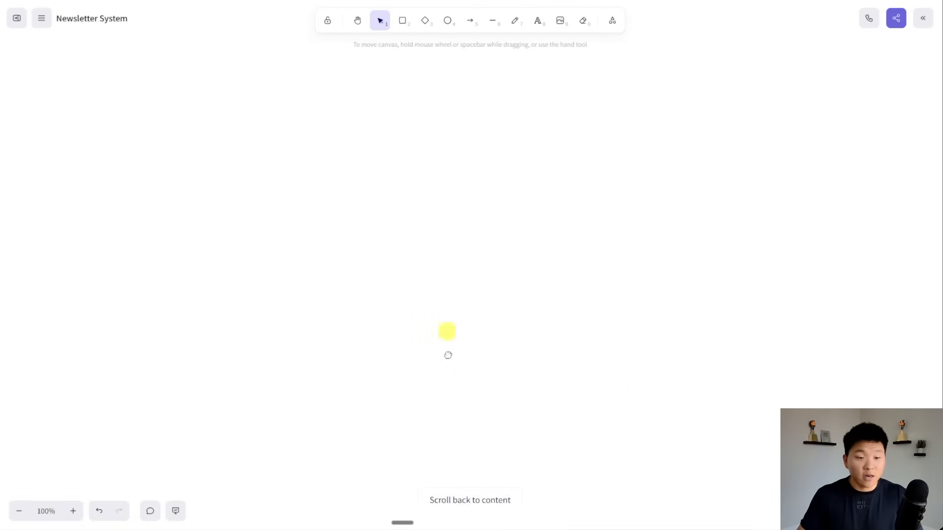
left_click_drag(453, 172, 418, 514)
scroll(613, 435, "right", 5)
scroll(591, 375, "down", 2, "ctrl")
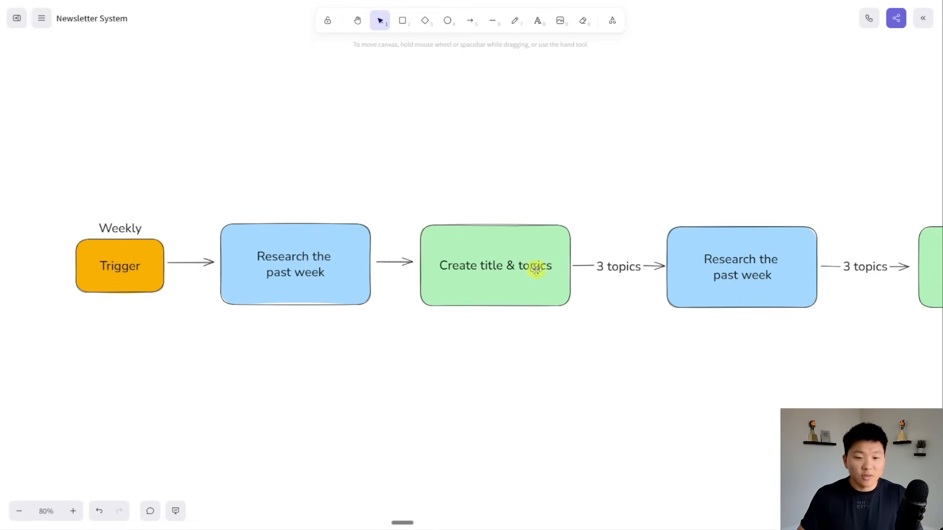
left_click_drag(583, 383, 548, 376)
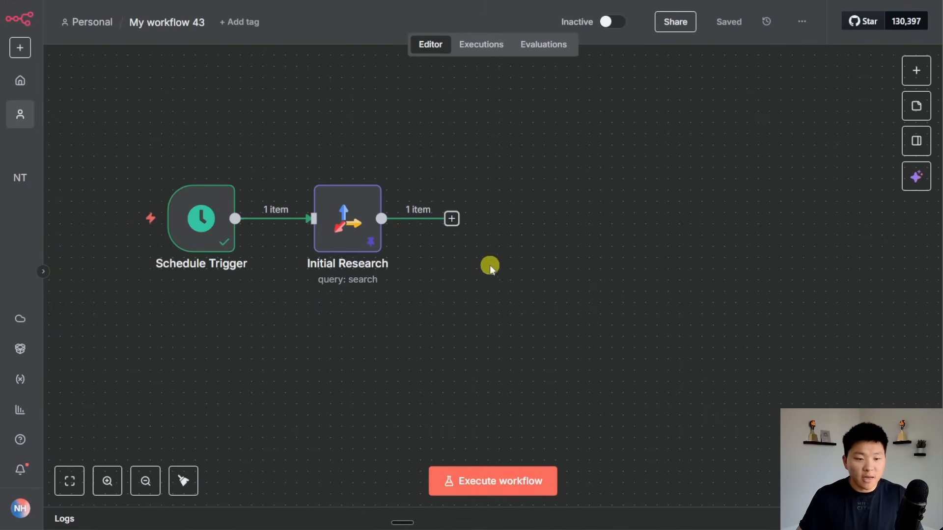
Add an AI Agent node after the Initial Research node.
left_click(451, 218)
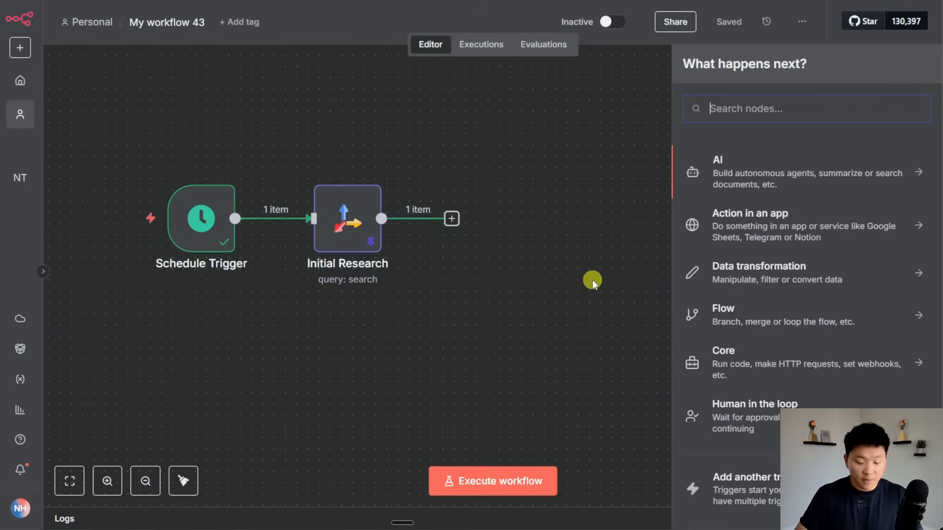
type("ai age")
key("Return")
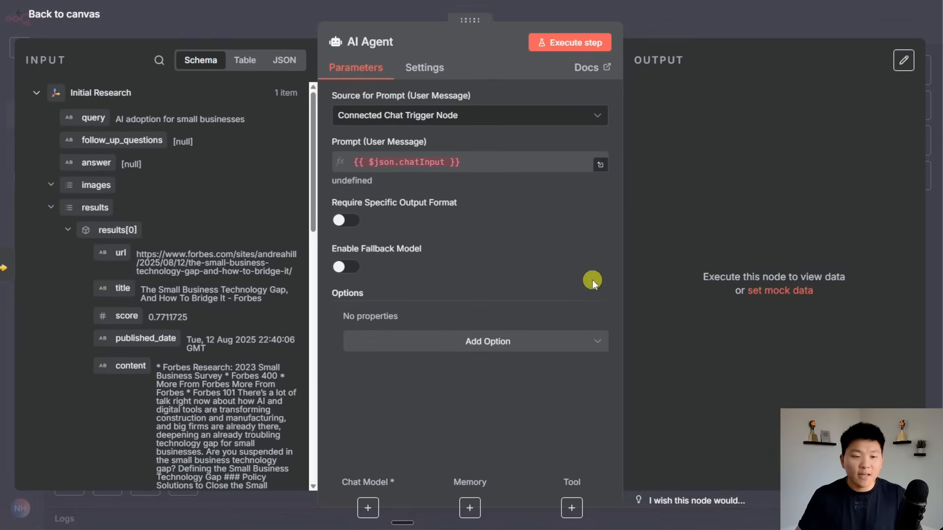
left_click(685, 26)
left_click(629, 414)
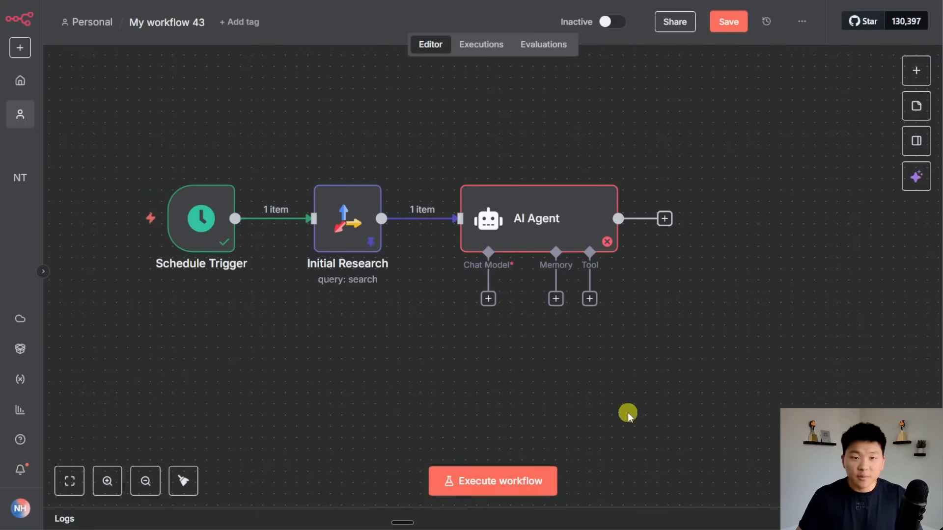
Attach an OpenRouter Chat Model to the agent, keeping the existing OpenRouter account.
left_click(488, 299)
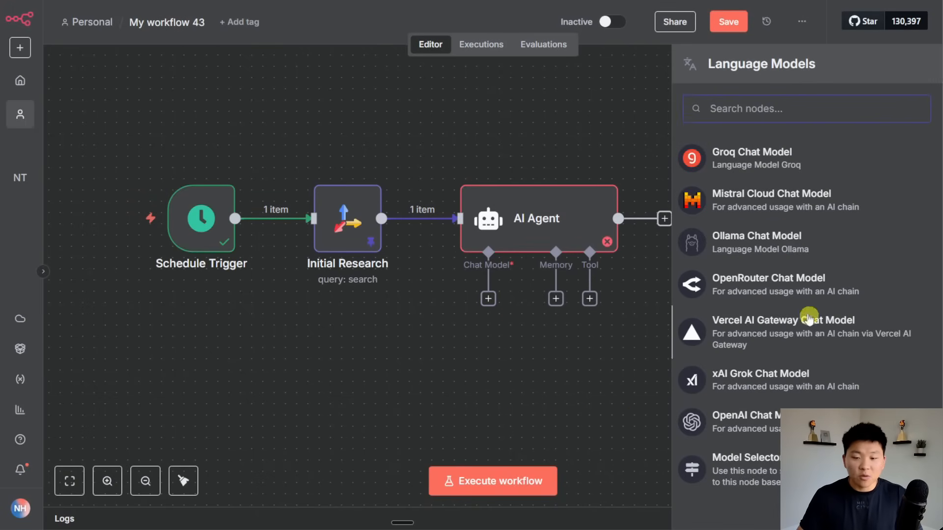
left_click(801, 285)
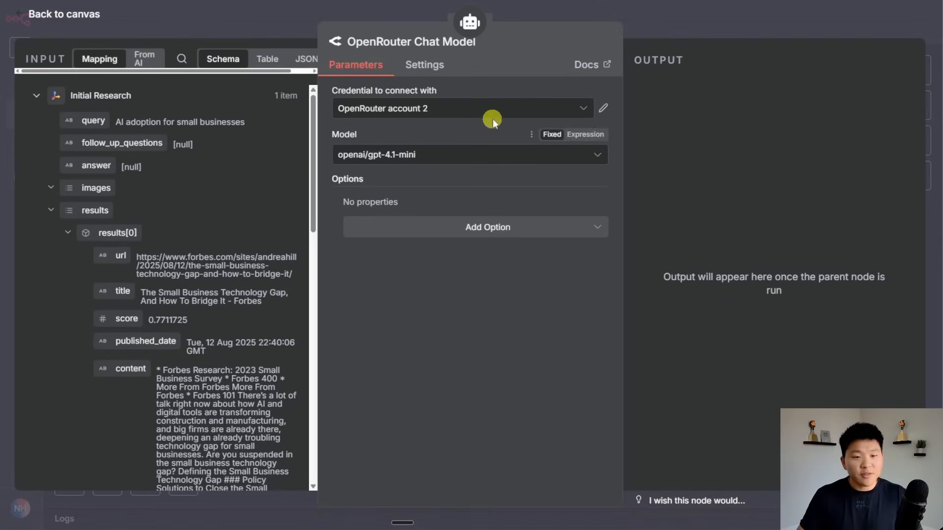
left_click(531, 114)
left_click(447, 287)
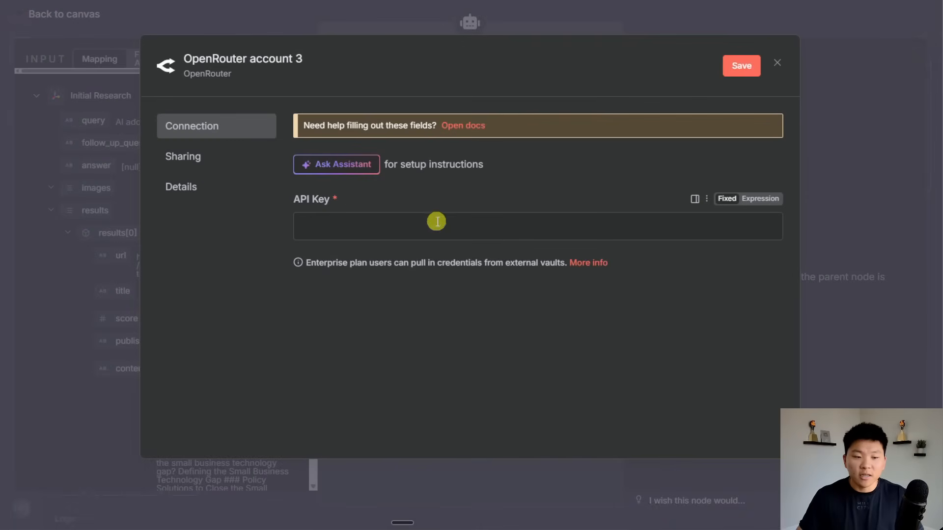
left_click(778, 63)
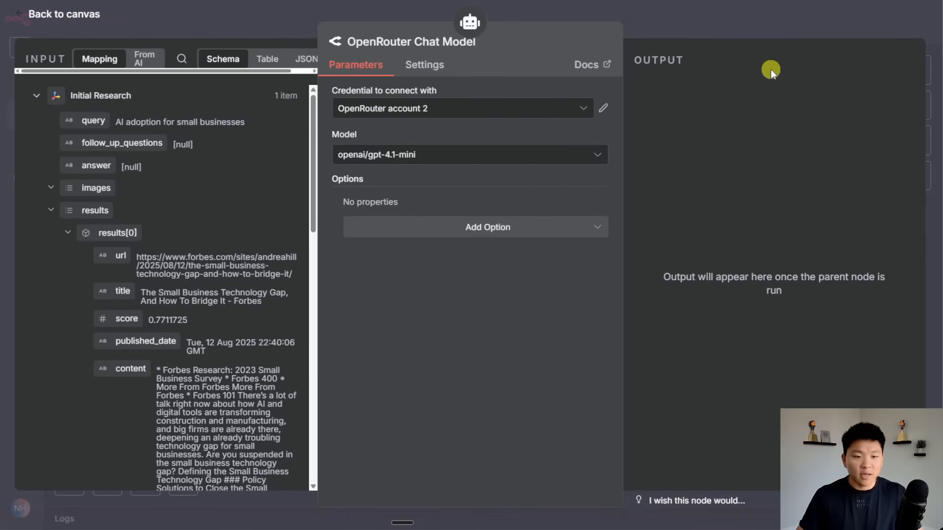
Set the chat model to openai/gpt-5-mini and save the workflow.
left_click(536, 166)
type("gpt")
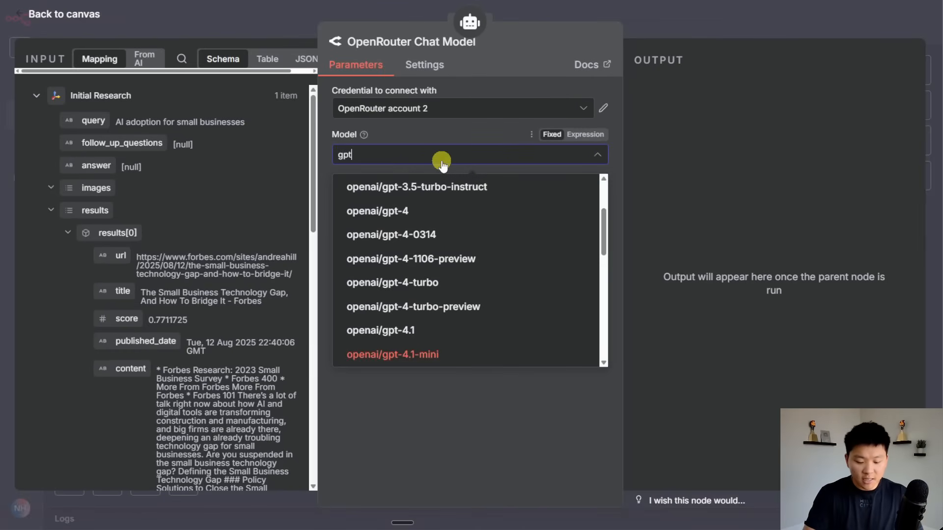
type("-5")
left_click(448, 237)
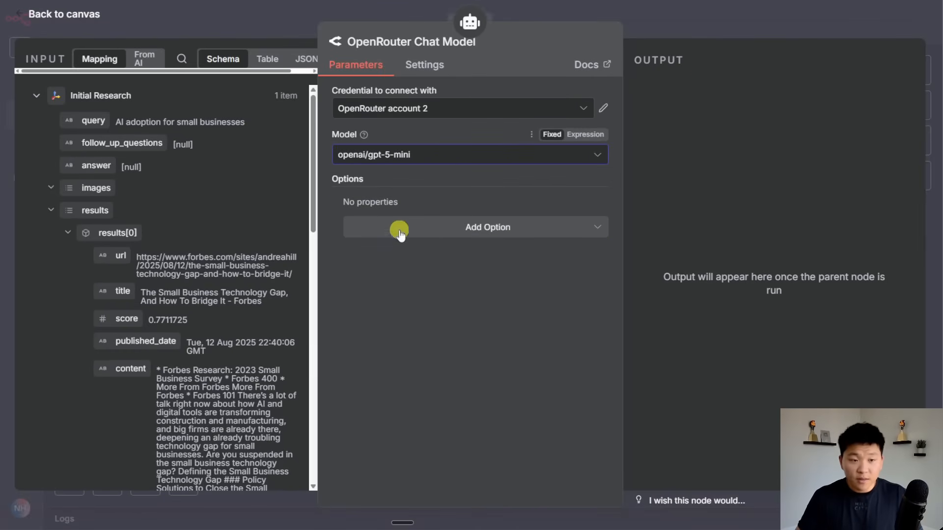
left_click(665, 44)
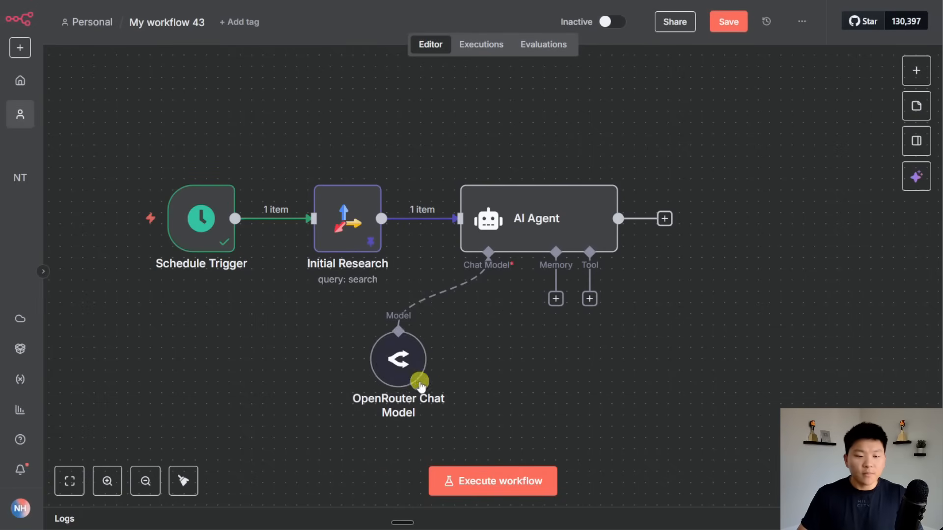
left_click(728, 22)
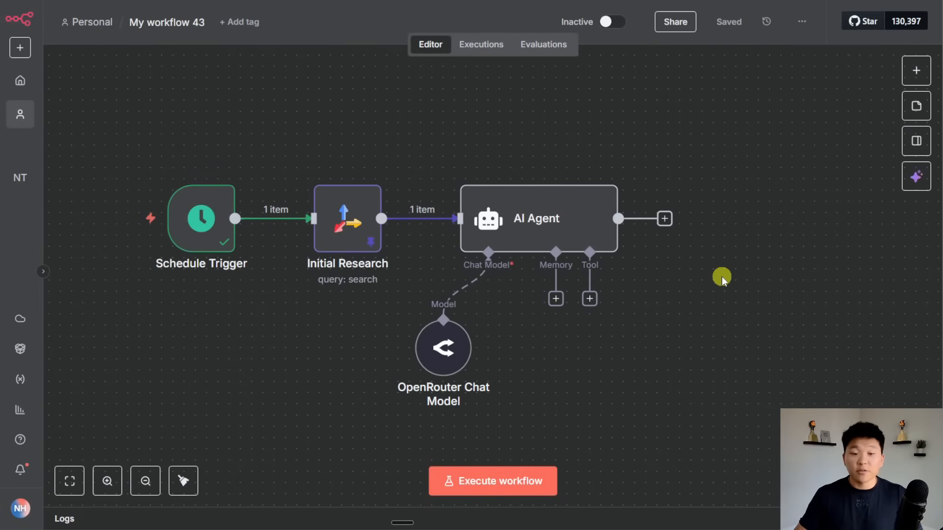
double_click(545, 218)
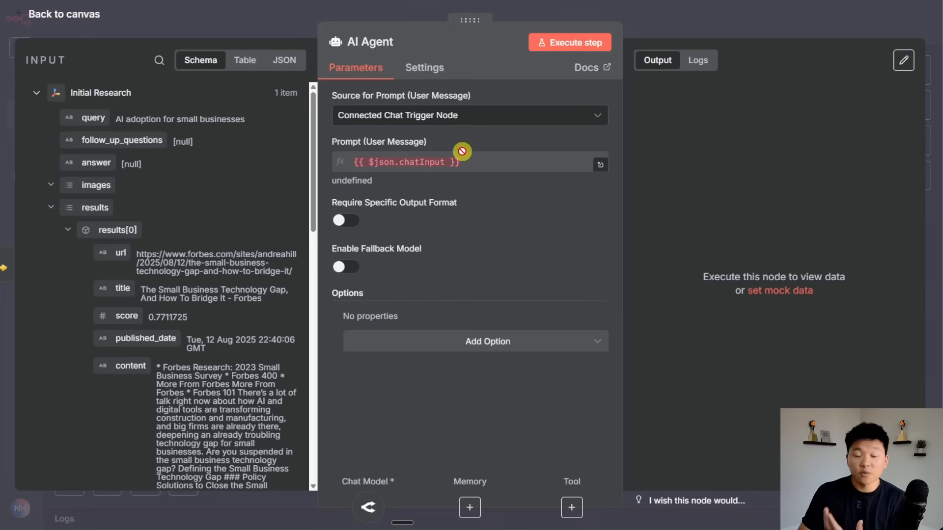
Set the AI Agent's prompt source to 'Define below' as an expression in the full editor.
left_click(464, 117)
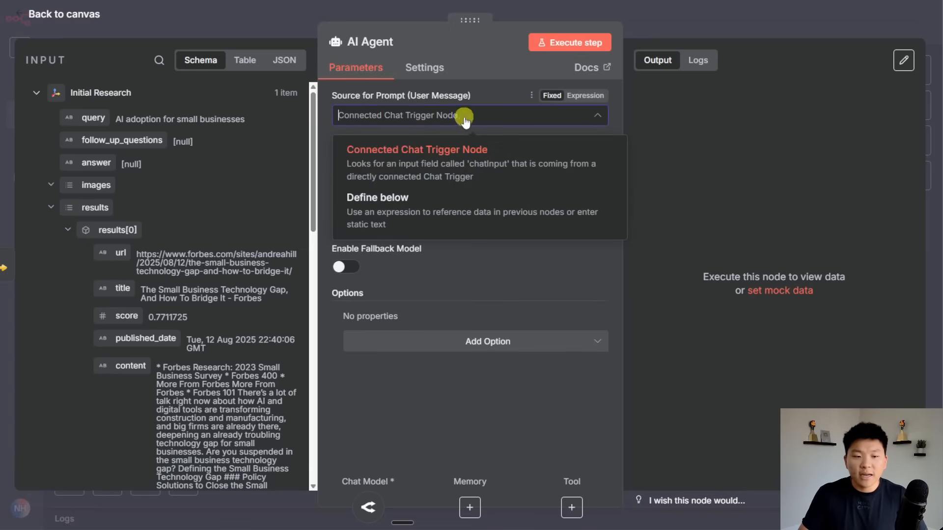
left_click(437, 210)
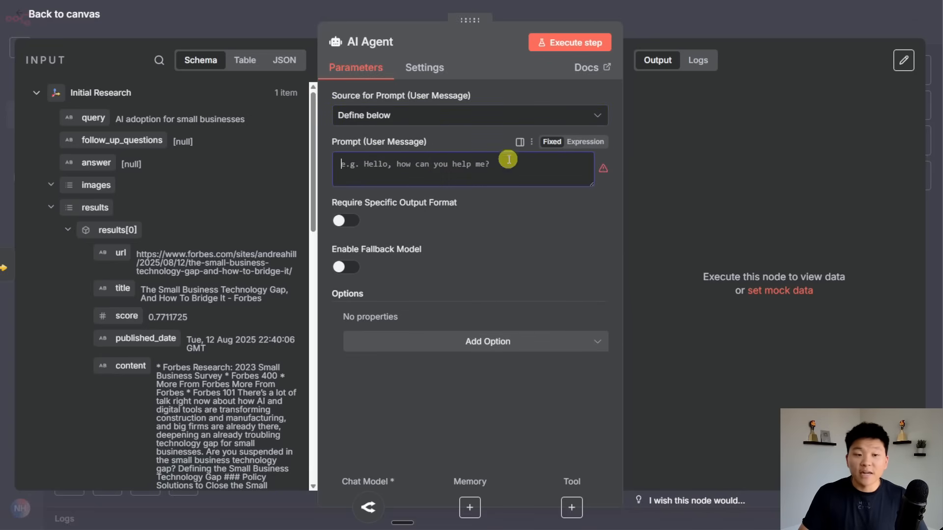
left_click(565, 147)
left_click(599, 169)
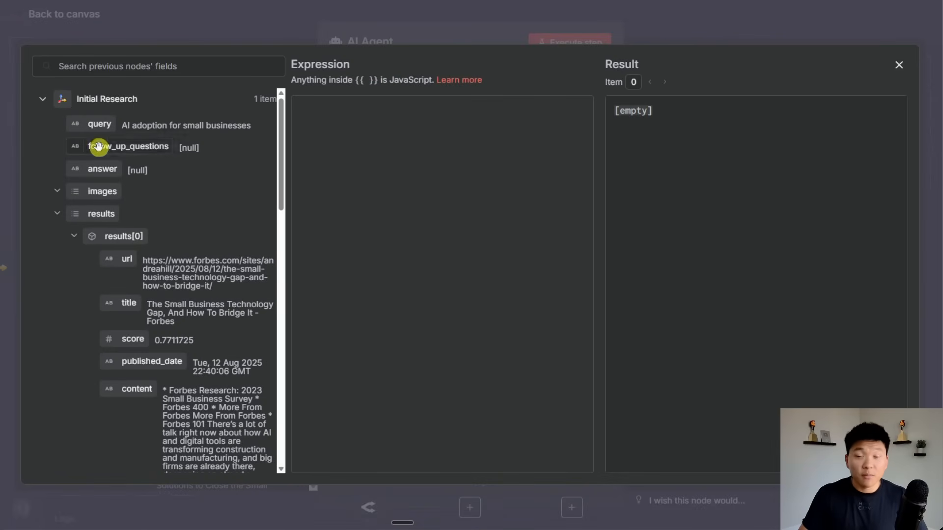
Build an 'article 1:' prompt from the first result's url, title and content fields.
scroll(193, 341, "down", 2)
scroll(193, 340, "up", 2)
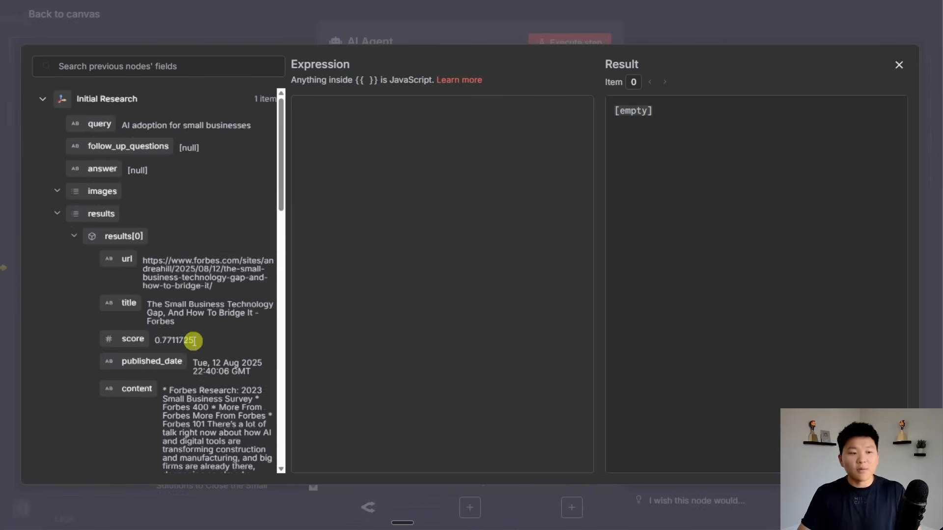
left_click(381, 156)
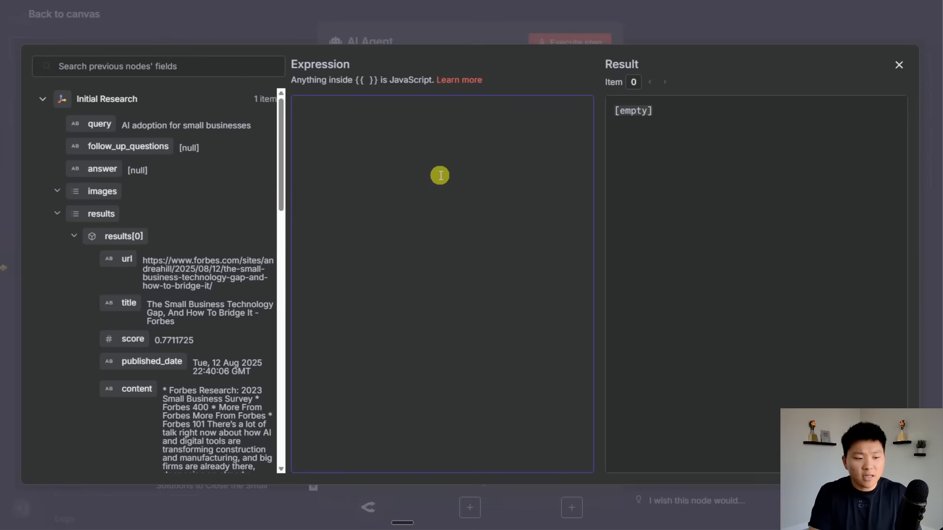
type("articel;")
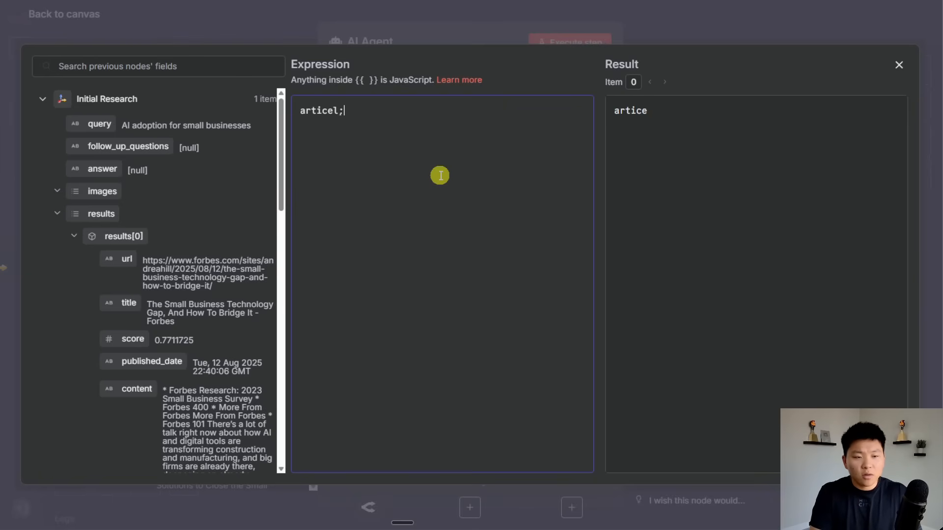
key("BackSpace")
key("BackSpace")
key("BackSpace")
type("le 1:")
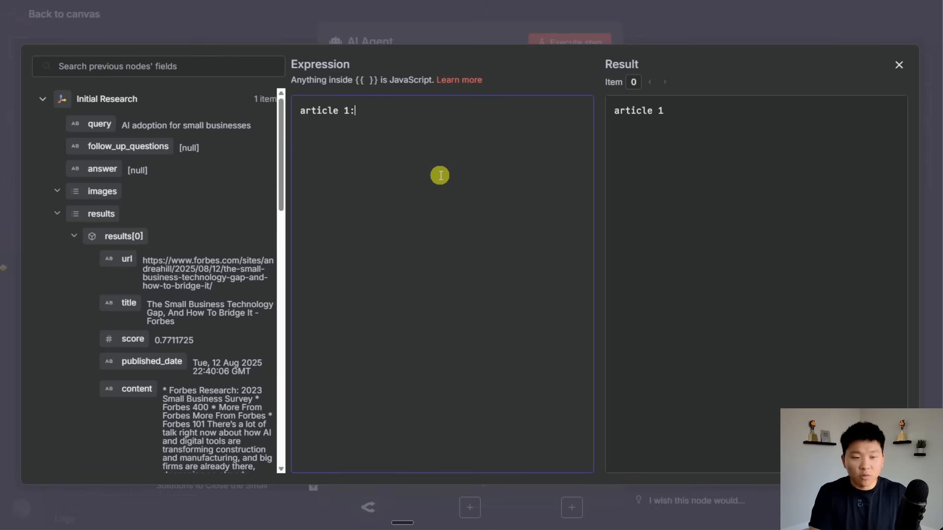
left_click_drag(118, 260, 396, 118)
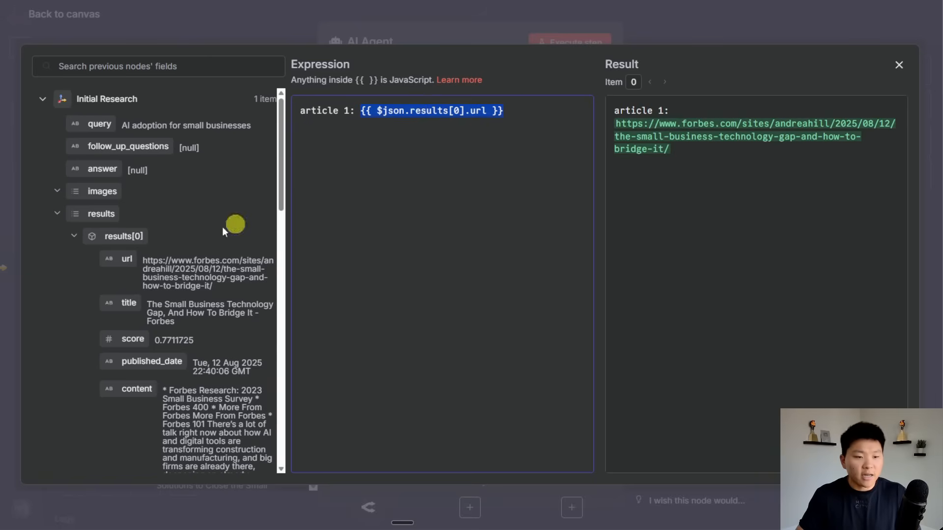
left_click_drag(126, 303, 371, 137)
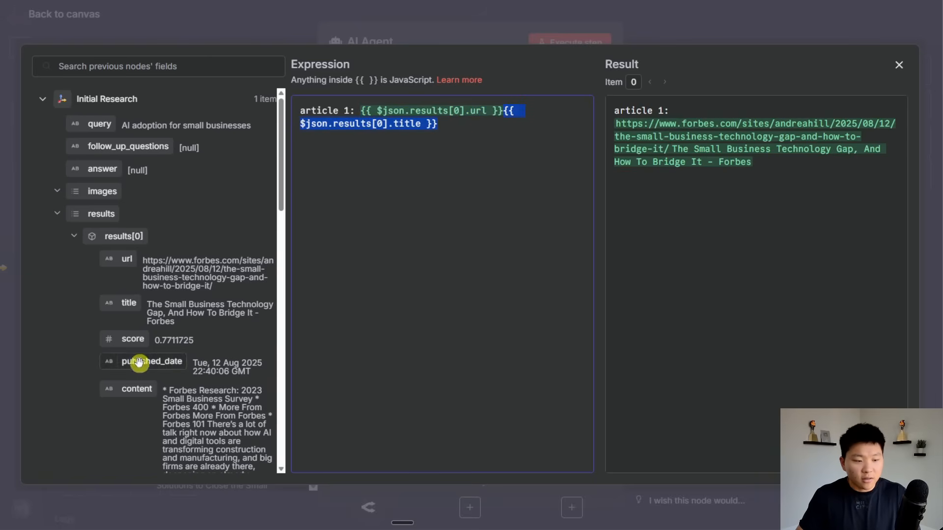
left_click_drag(138, 391, 463, 195)
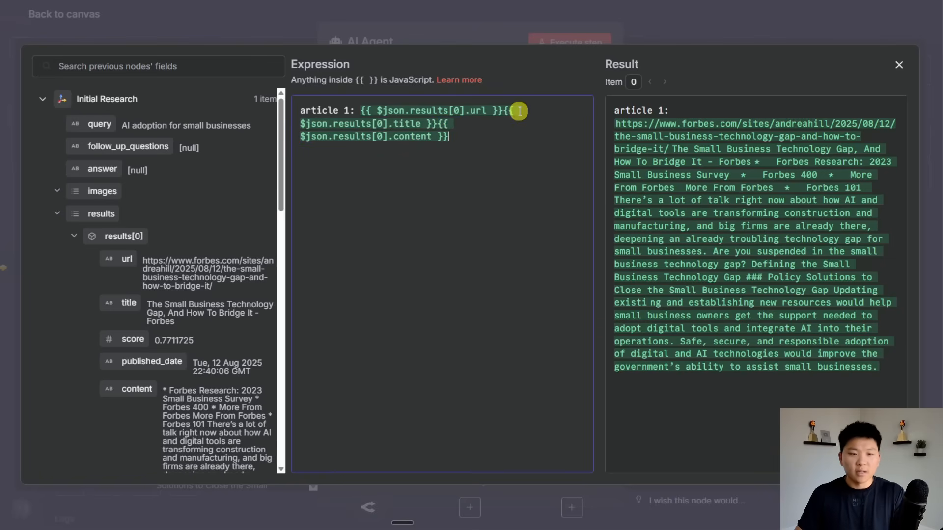
Put url, title and content on separate lines, then delete the whole expression.
left_click(499, 111)
key("Return")
key("Return")
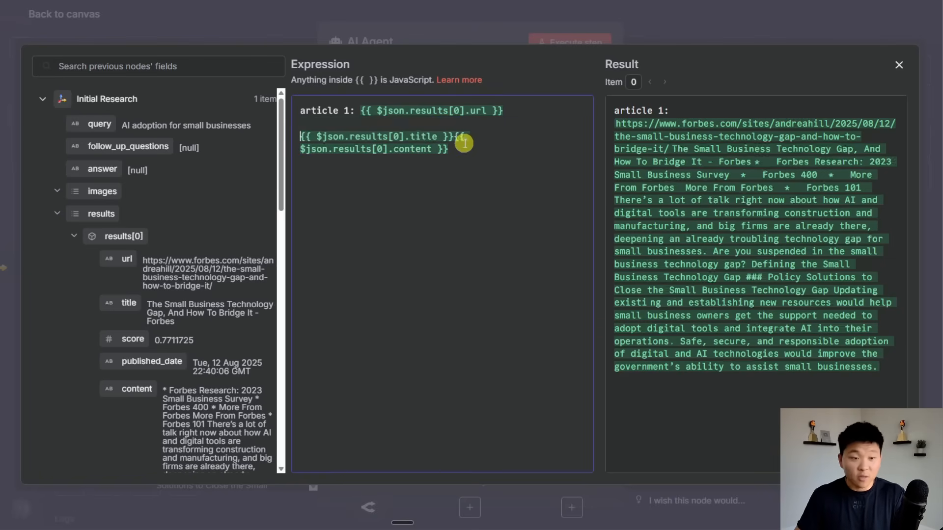
left_click(454, 137)
key("Return")
key("Return")
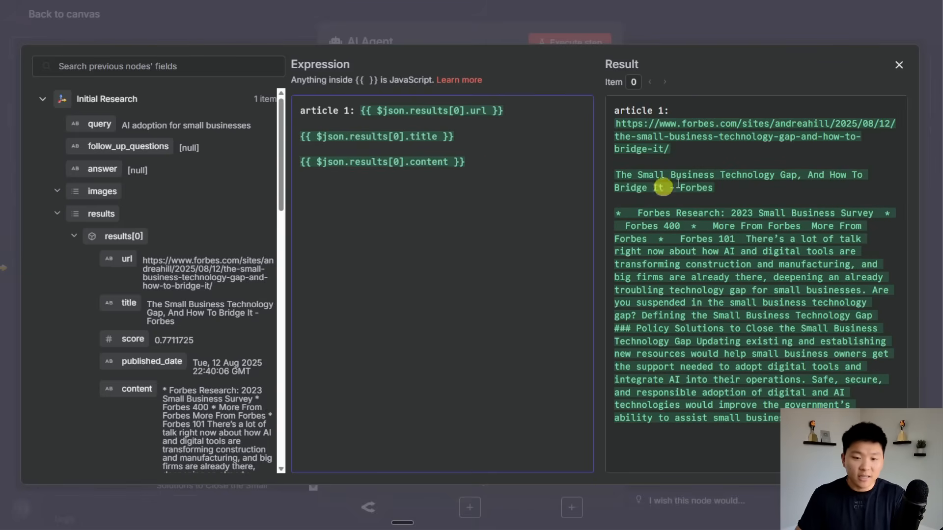
left_click_drag(551, 185, 301, 110)
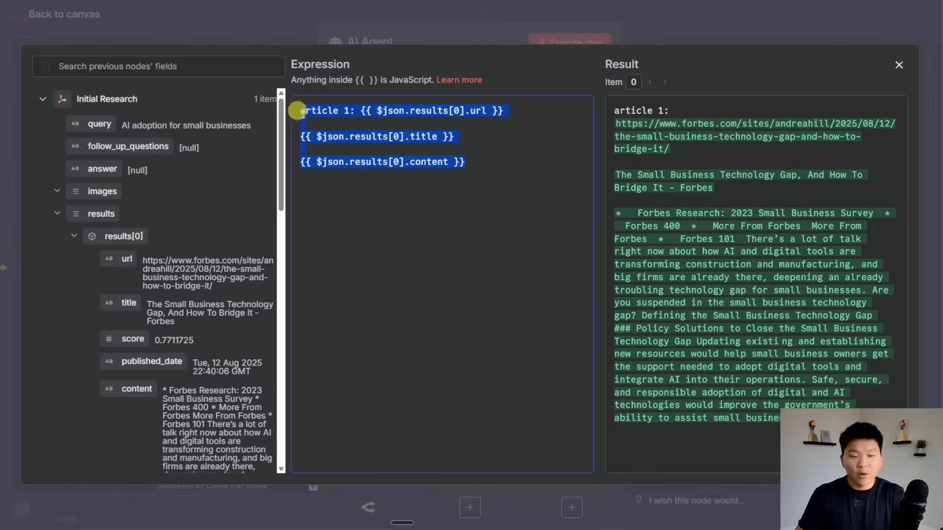
key("BackSpace")
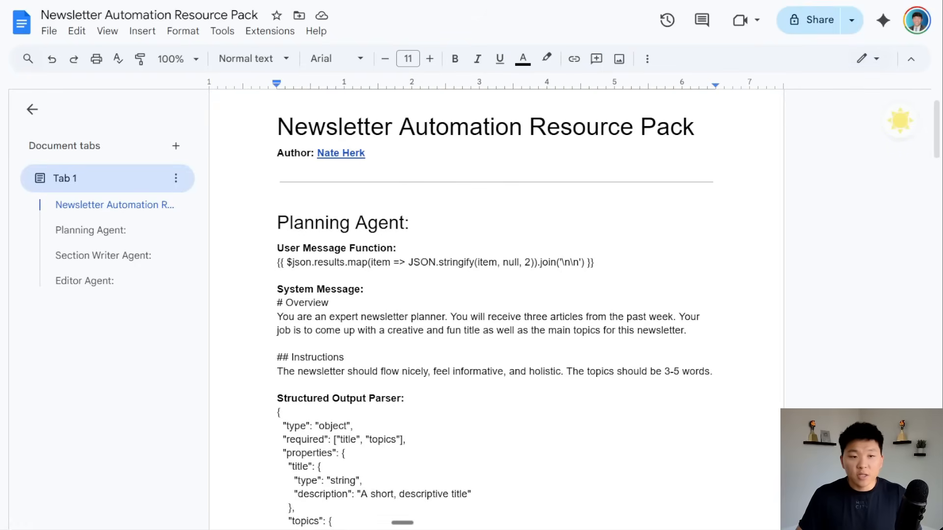
scroll(579, 272, "up", 2)
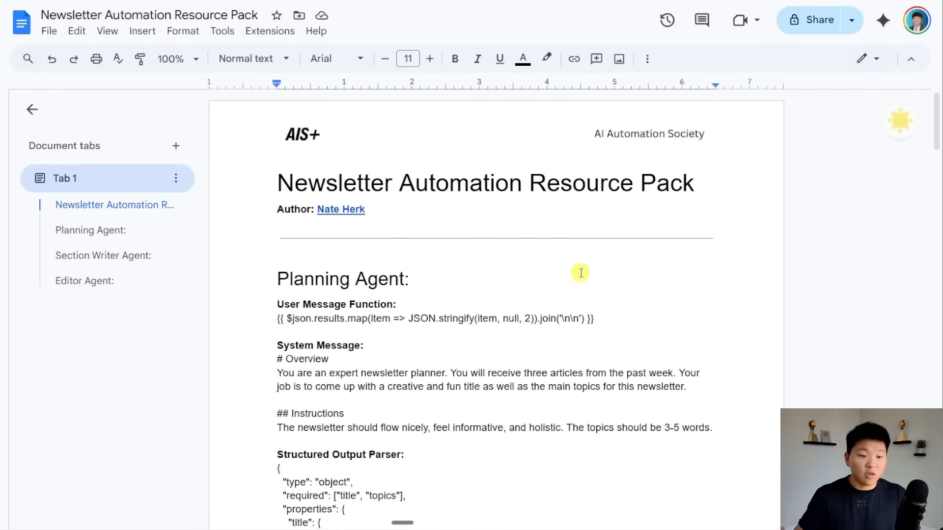
Paste the JSON.stringify User Message Function and check the Forbes, MediaPost and CNBC preview.
triple_click(358, 319)
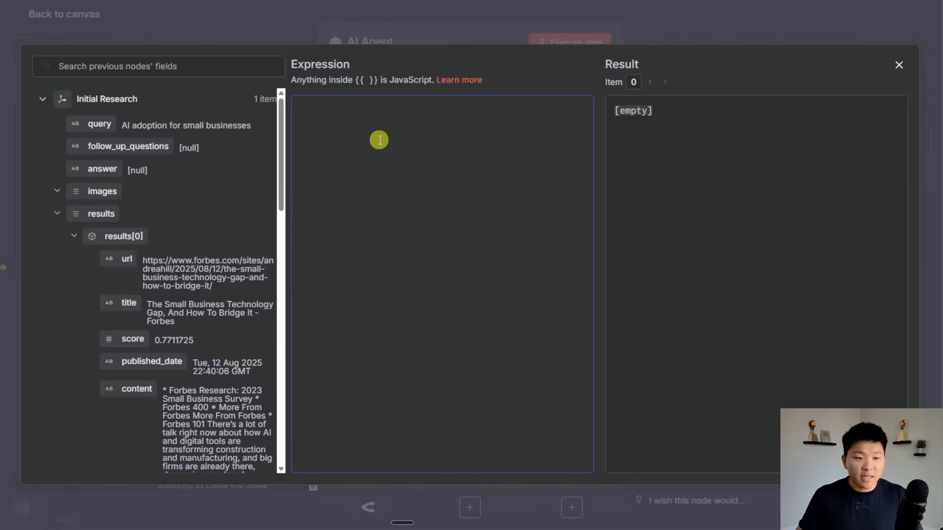
type("{{ $json.results.map(item => JSON.stringify(item, null, 2)).join('\\n\\n') }}")
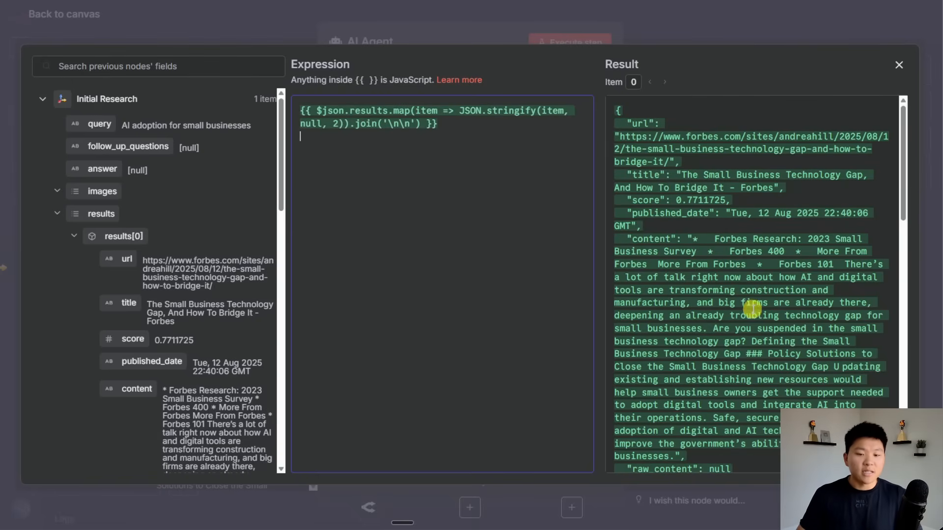
left_click_drag(101, 213, 330, 200)
scroll(727, 275, "down", 9)
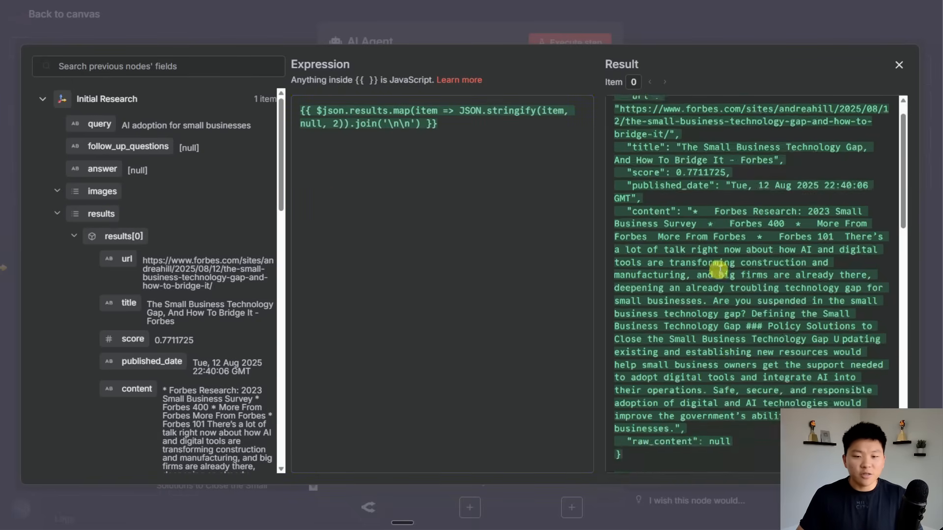
scroll(733, 285, "down", 7)
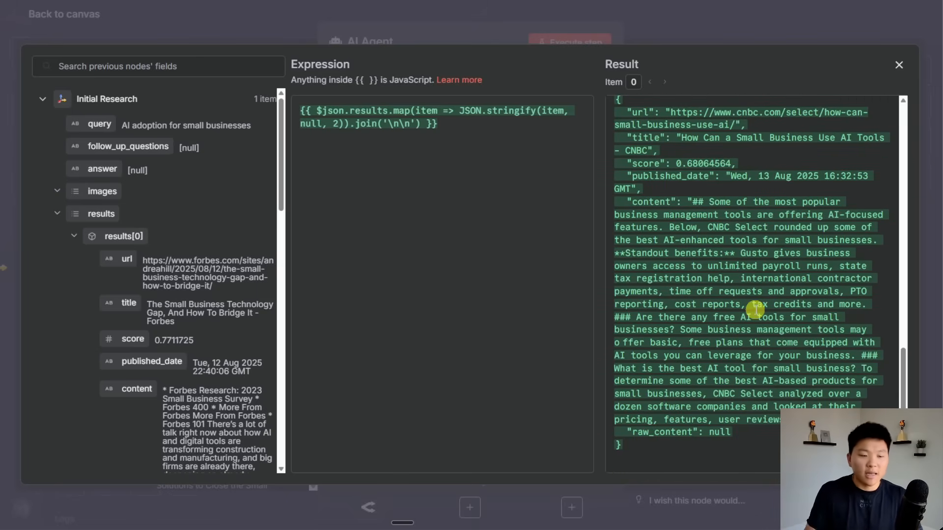
scroll(727, 248, "up", 10)
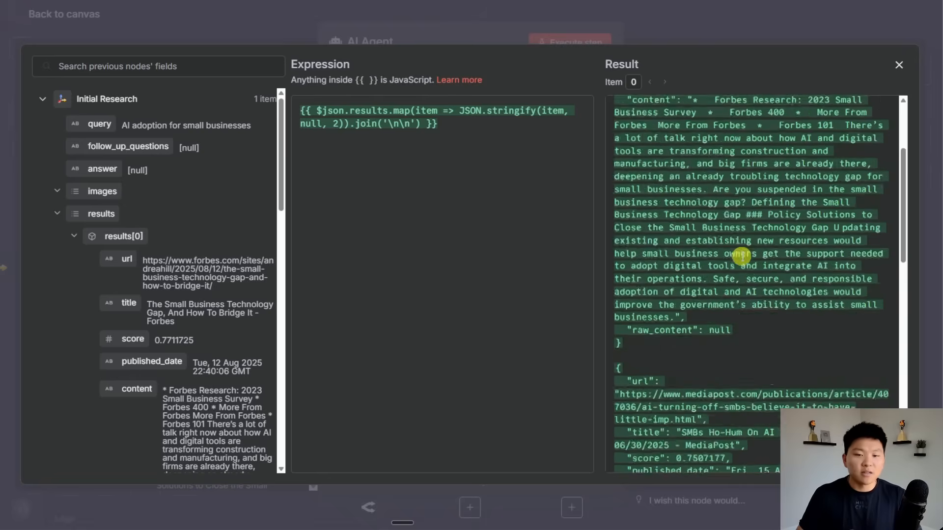
scroll(741, 255, "up", 3)
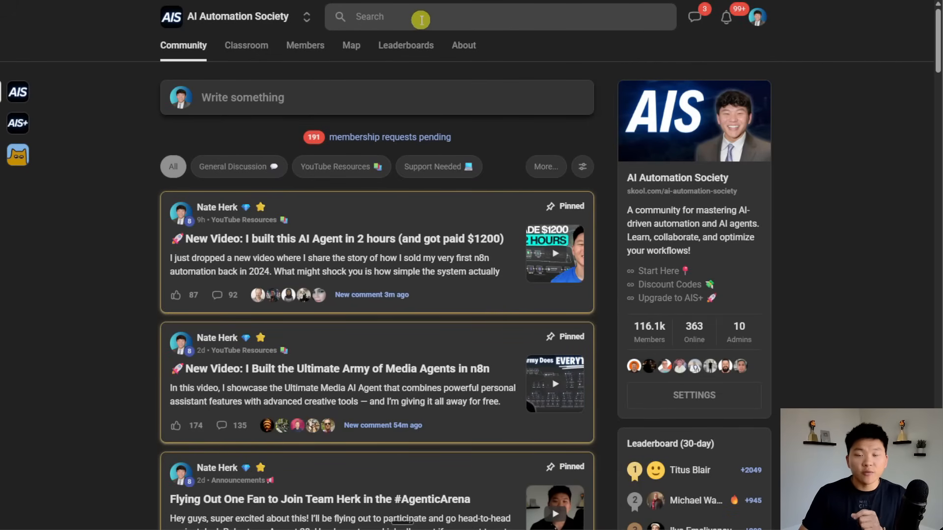
Filter Skool to YouTube Resources, open the 2-hour AI Agent post and view its PDF guide.
left_click(358, 168)
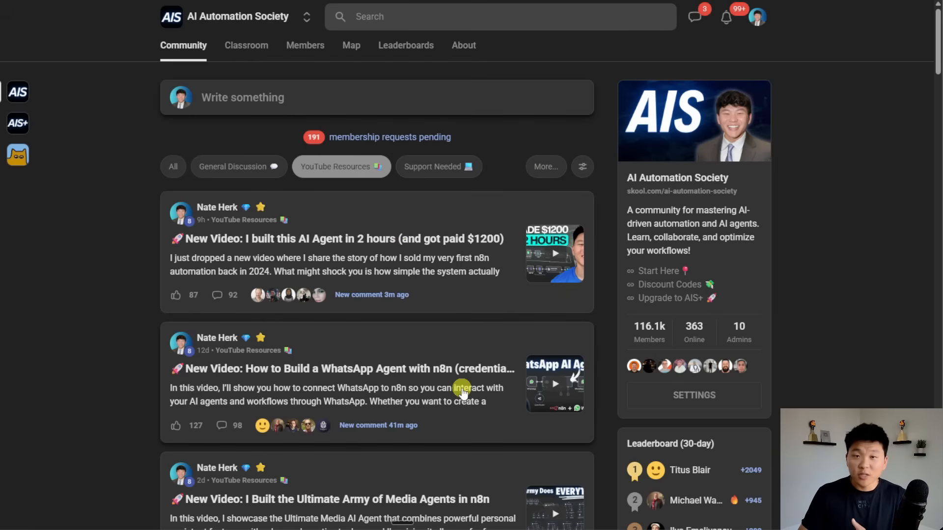
left_click(464, 267)
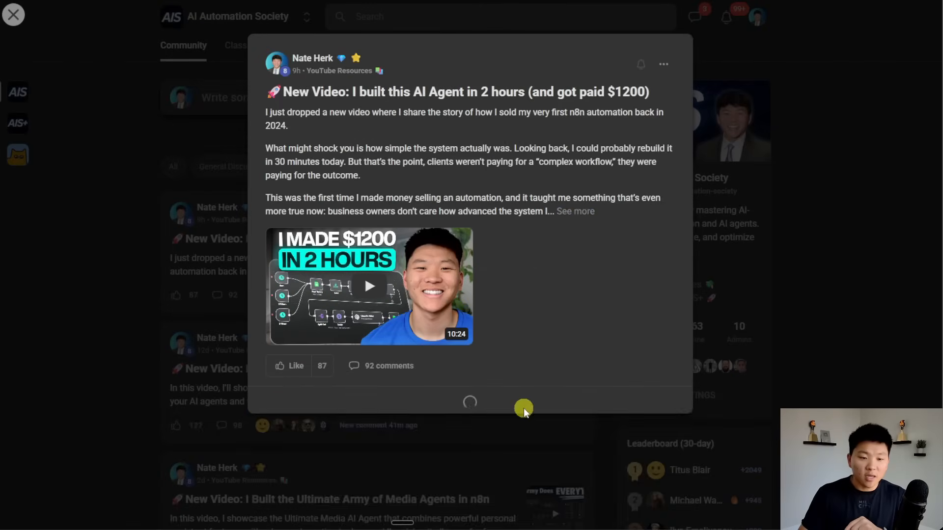
left_click(550, 293)
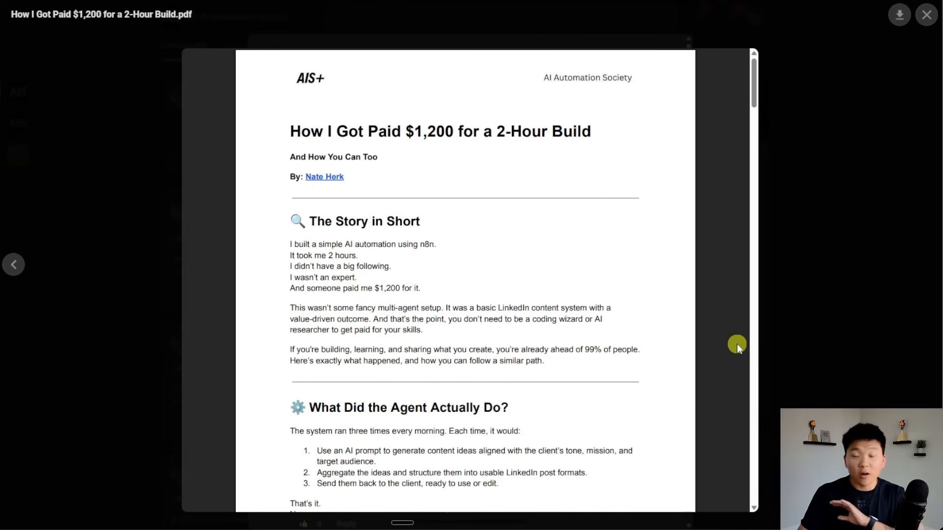
left_click(800, 330)
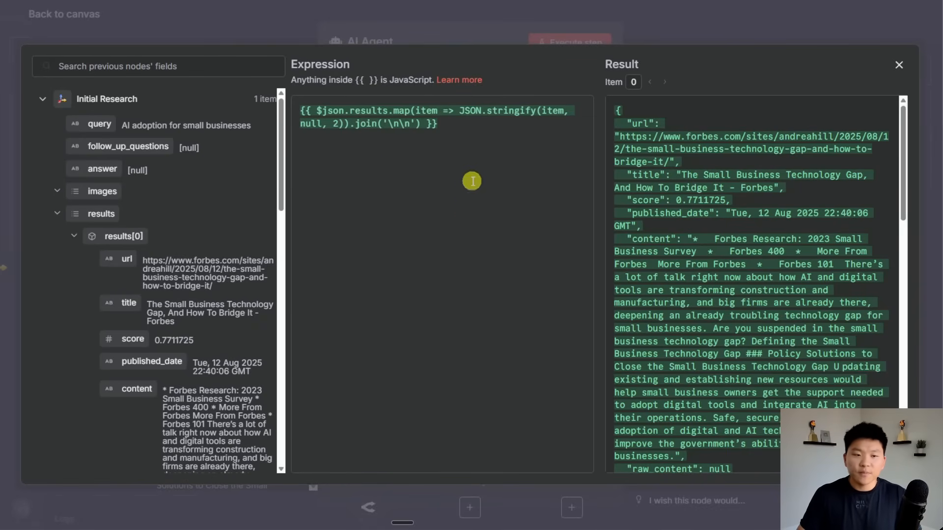
Add a System Message option to the AI Agent as an expression in the full editor.
scroll(709, 213, "down", 10)
scroll(750, 283, "down", 6)
left_click(671, 18)
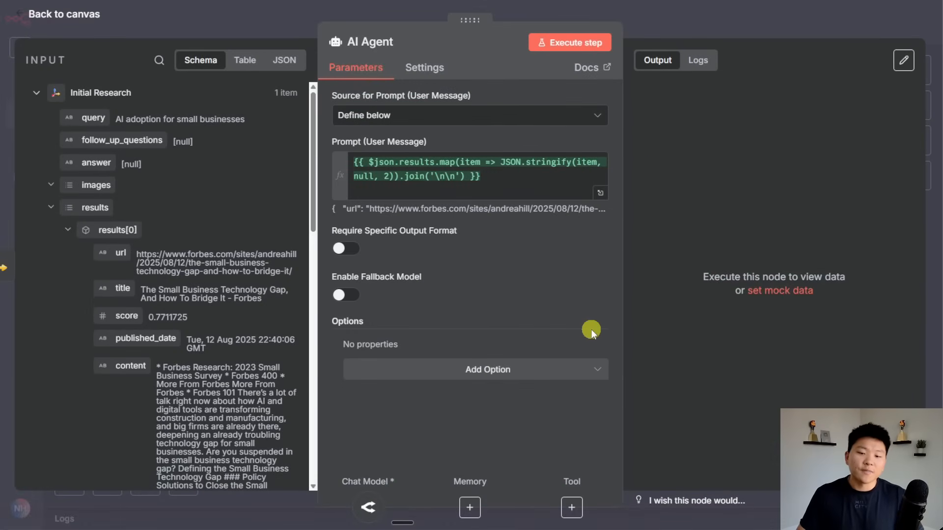
left_click(480, 371)
left_click(429, 215)
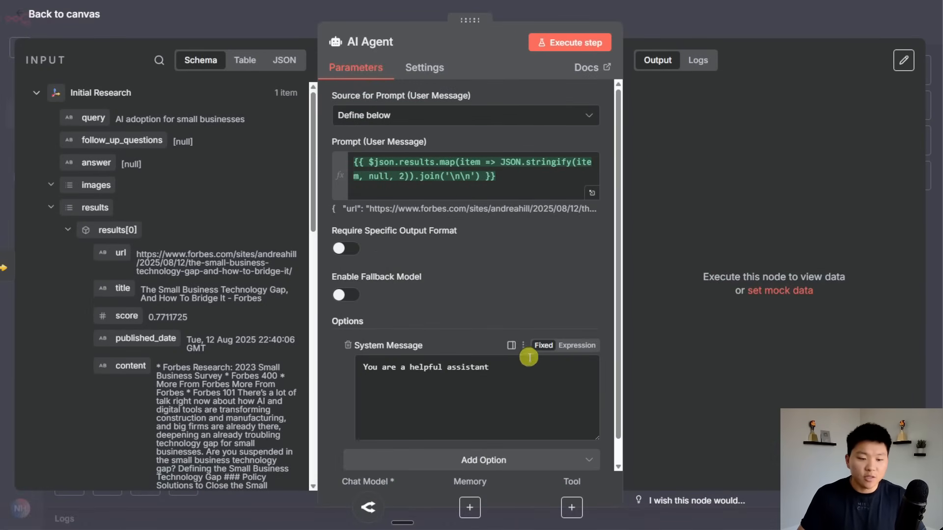
left_click(570, 346)
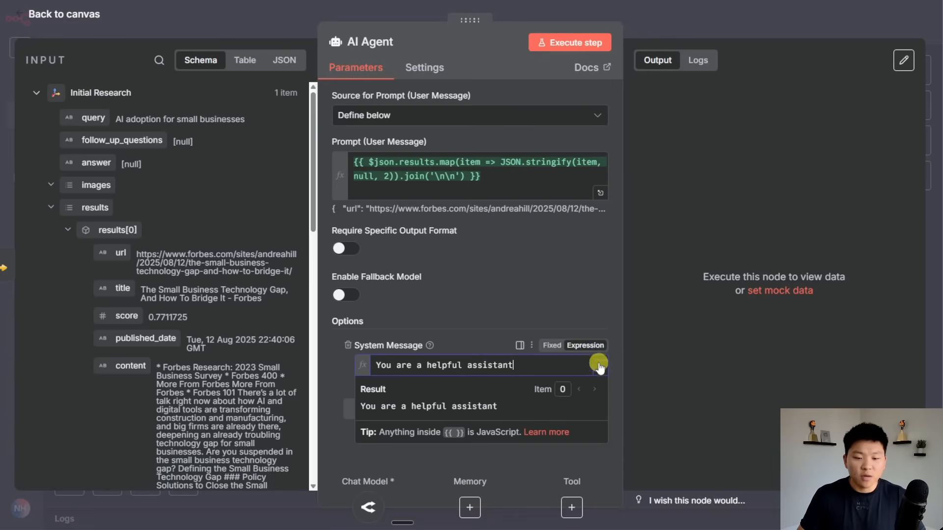
left_click(597, 361)
Replace the default text with the newsletter planner overview and instructions, then run the agent.
key("BackSpace")
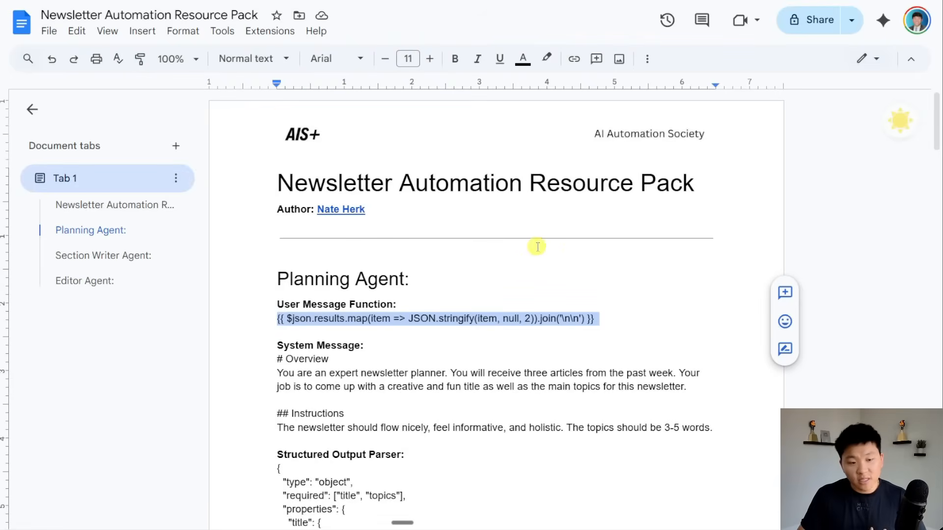
scroll(558, 251, "down", 3)
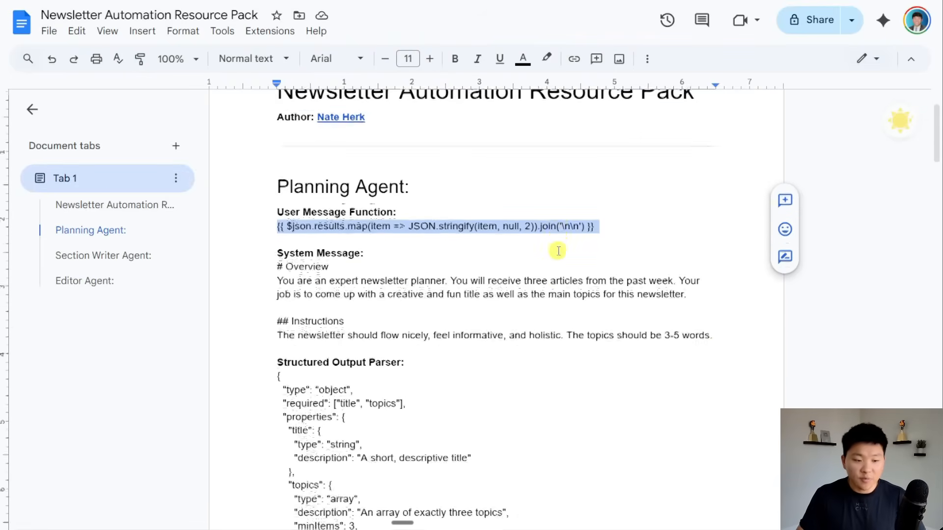
left_click_drag(716, 315, 275, 246)
key("ctrl+c")
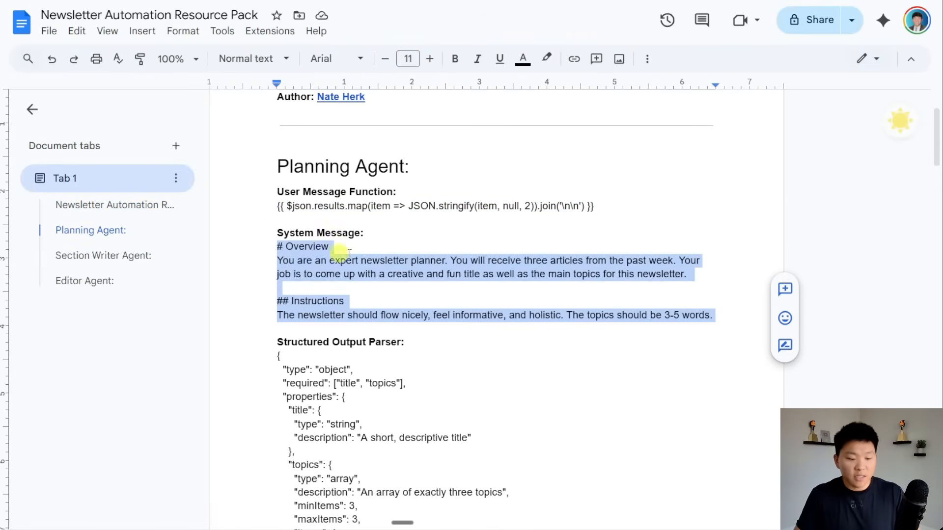
left_click(545, 293)
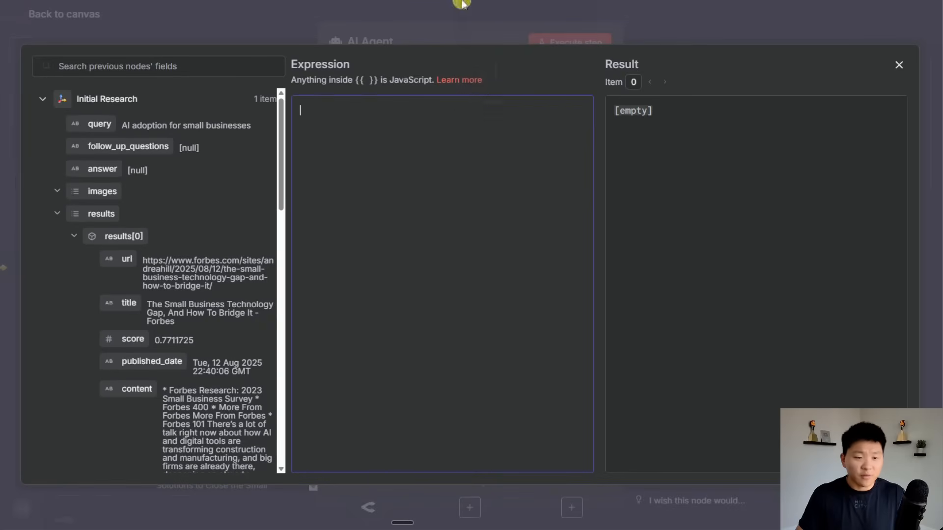
key("ctrl+v")
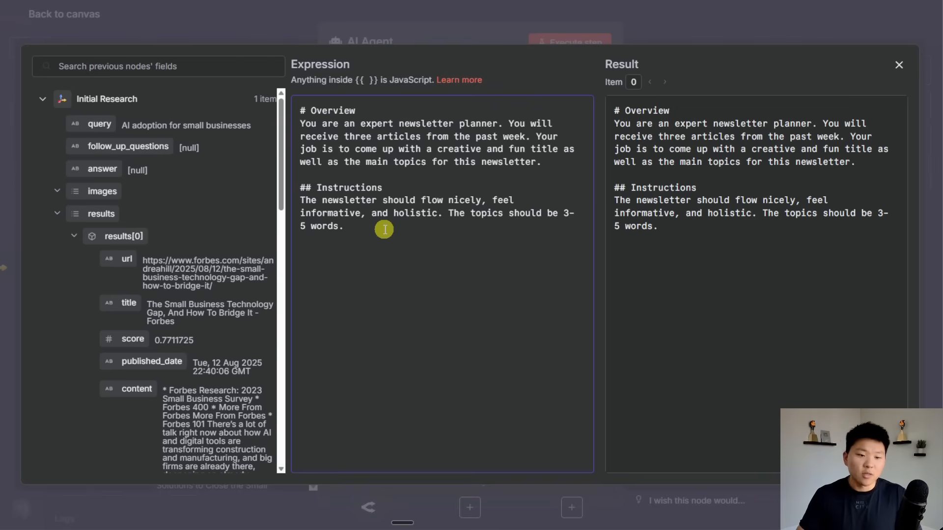
key("Return")
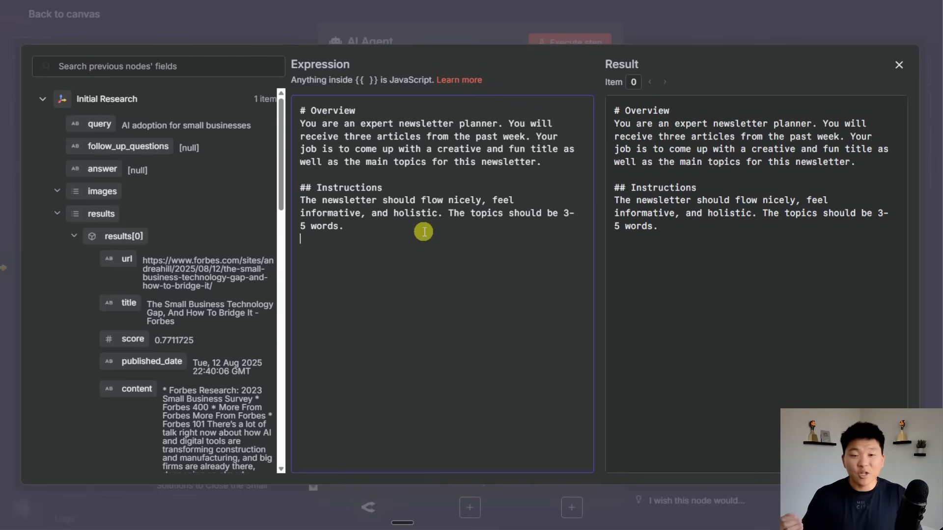
left_click(566, 41)
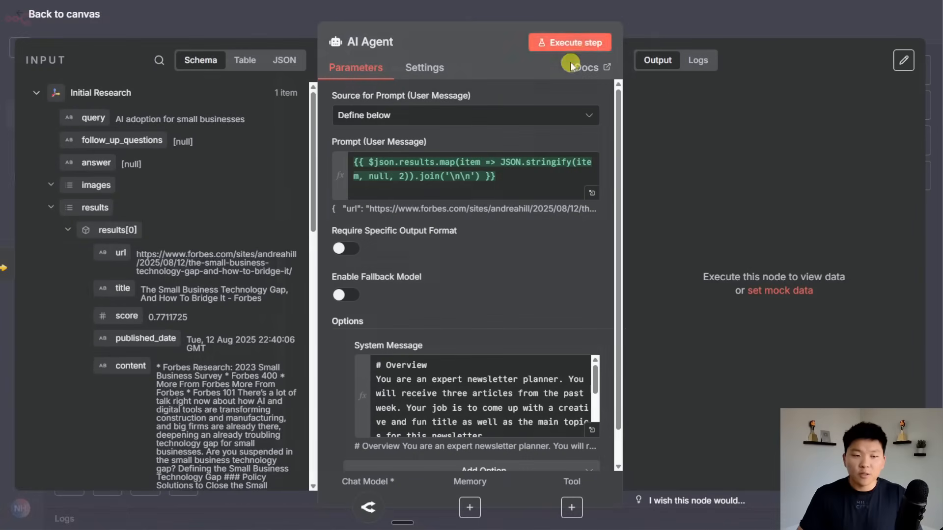
left_click(570, 42)
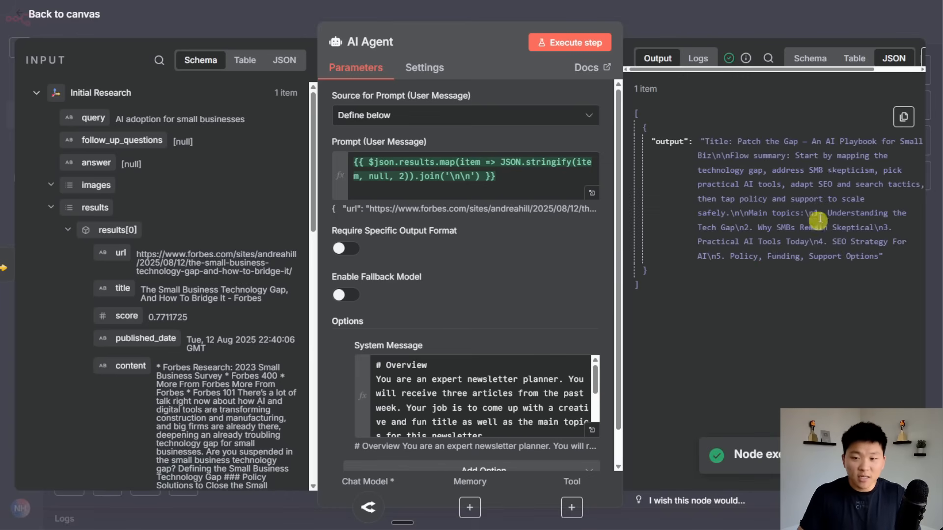
Review the agent's table output: a 'Patch the Gap' title and five topics.
left_click(842, 61)
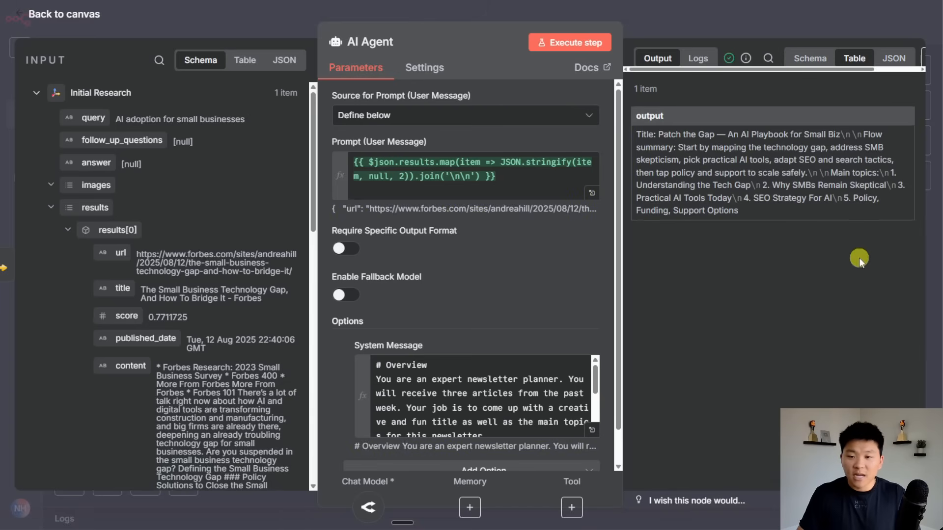
left_click_drag(801, 213, 636, 132)
left_click(809, 190)
left_click(716, 15)
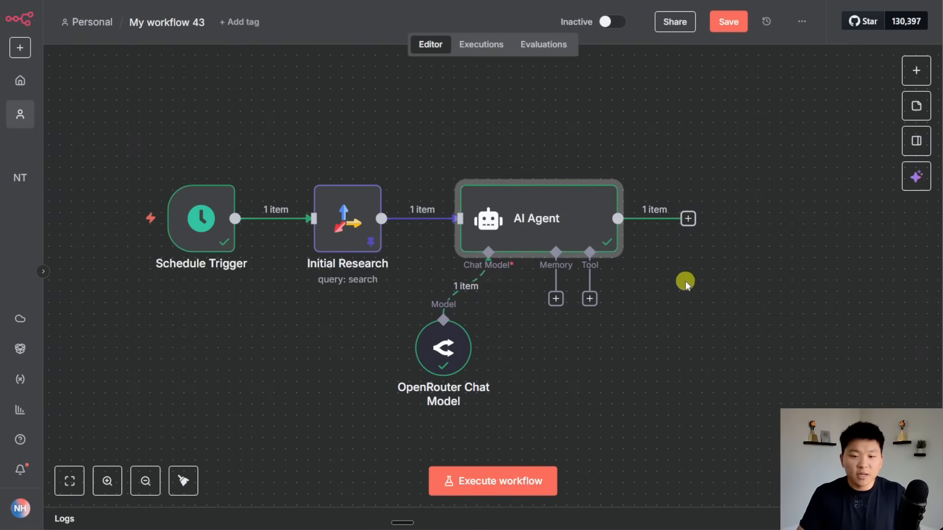
Map the agent output into a temporary Edit Fields node, then delete that node.
left_click(687, 217)
type("set")
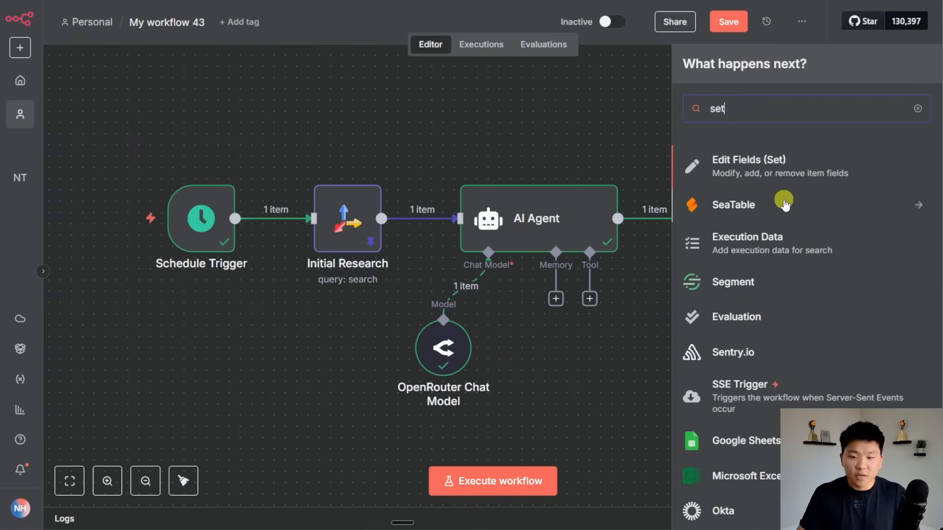
left_click(781, 165)
left_click_drag(81, 118, 474, 221)
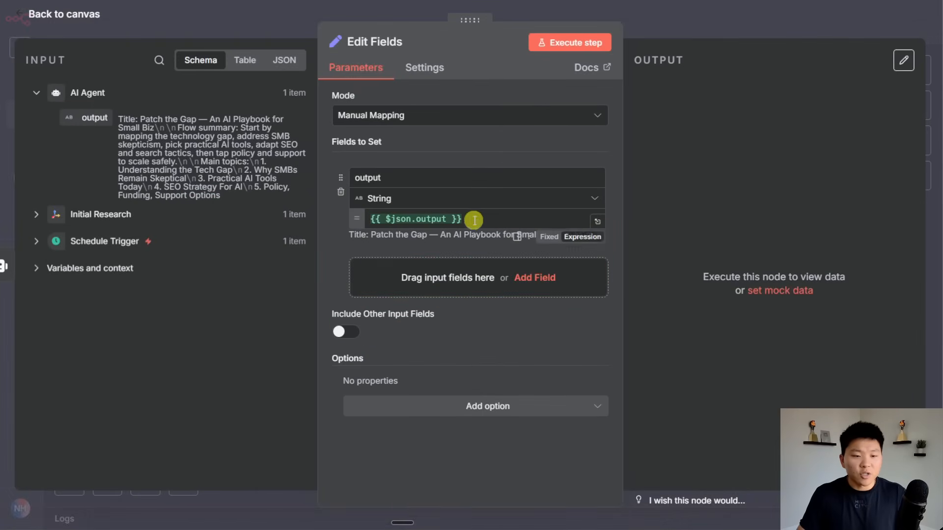
left_click(597, 222)
left_click(720, 27)
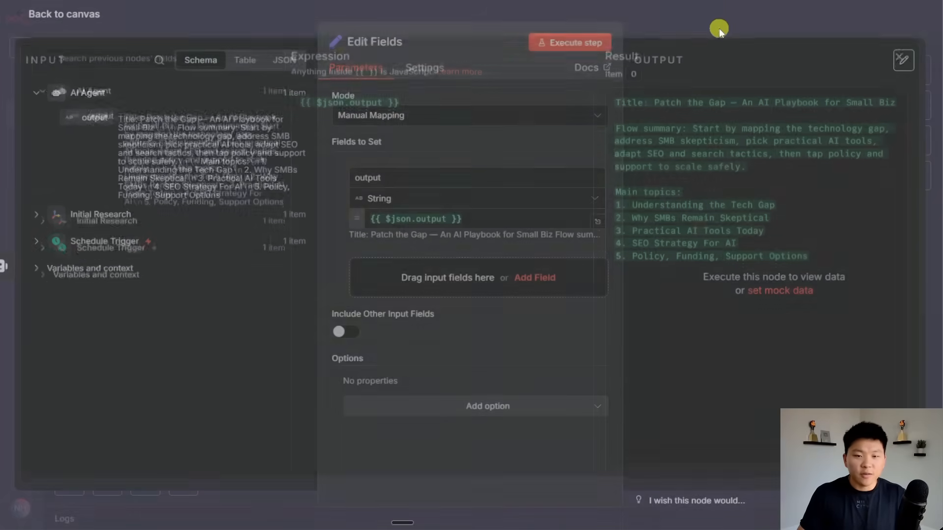
left_click(702, 37)
left_click(748, 167)
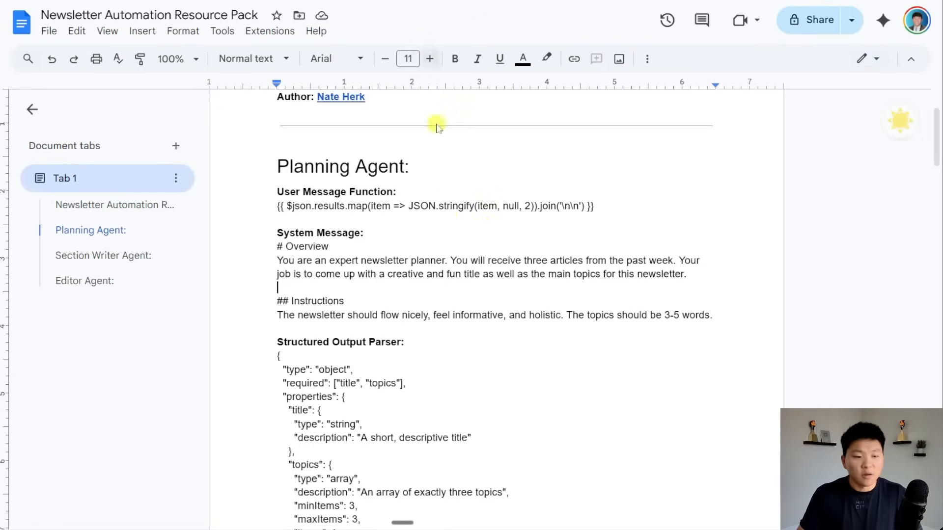
scroll(437, 122, "down", 5)
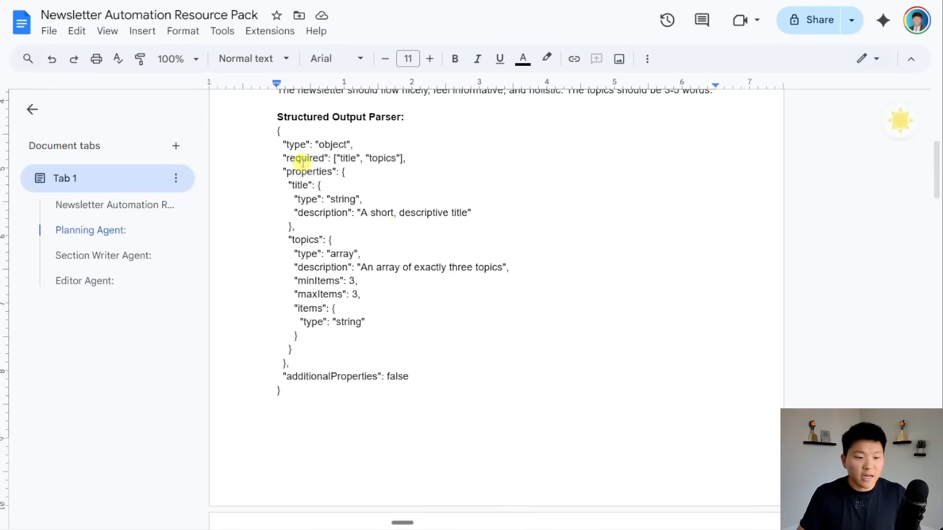
Copy the JSON schema from the doc and enable Require Specific Output Format on the agent.
left_click_drag(274, 129, 367, 360)
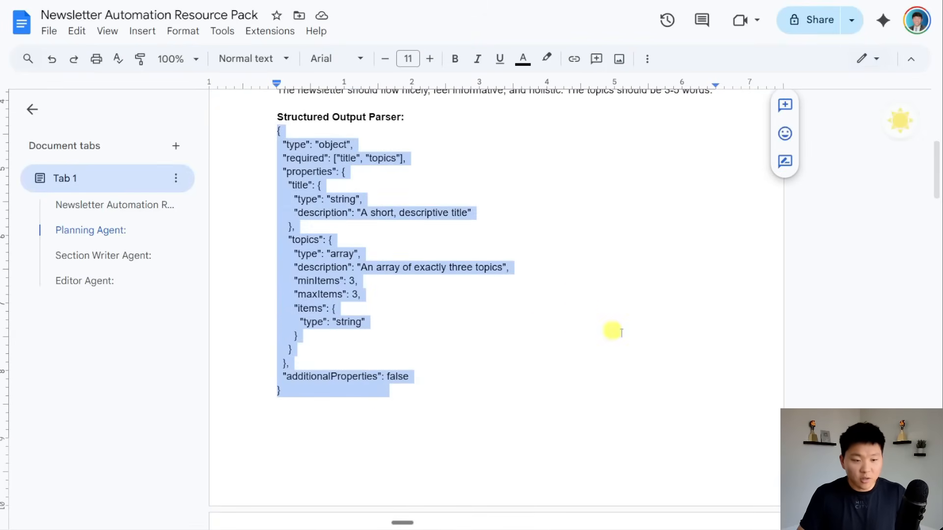
scroll(684, 345, "down", 5)
scroll(684, 345, "up", 6)
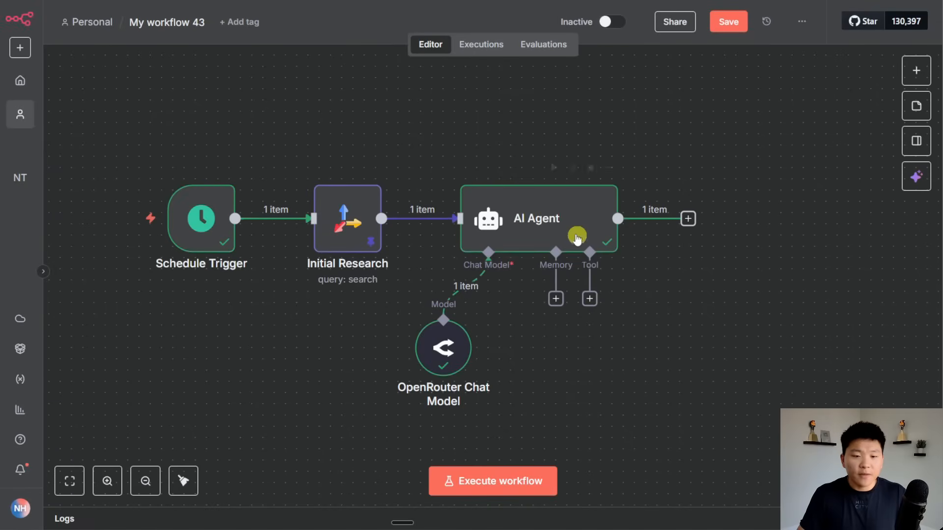
double_click(524, 211)
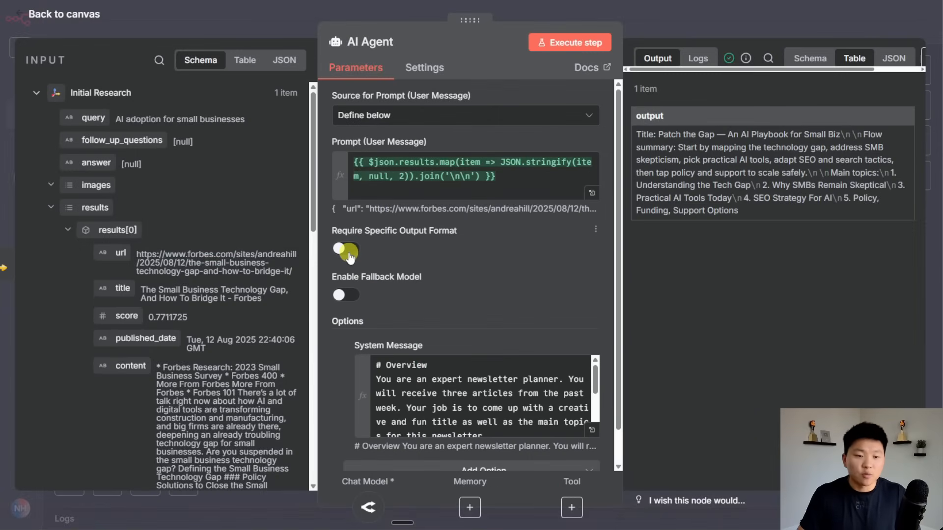
left_click(348, 252)
left_click(656, 32)
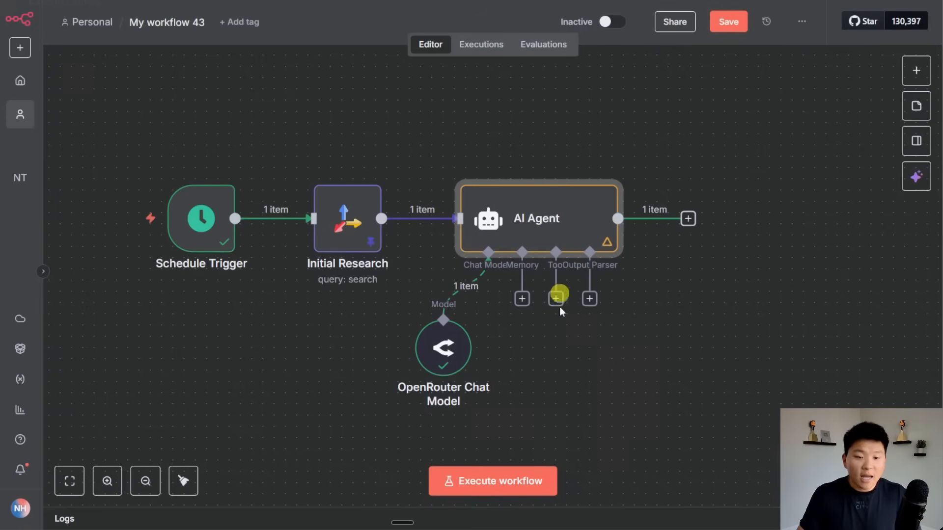
Add a Structured Output Parser defined by JSON Schema, replacing the example with the copied schema.
left_click(589, 299)
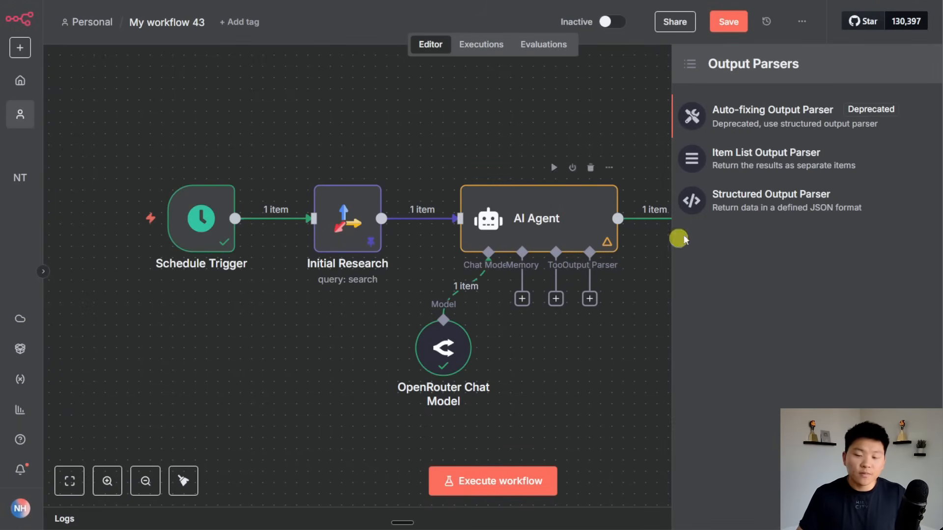
left_click(781, 200)
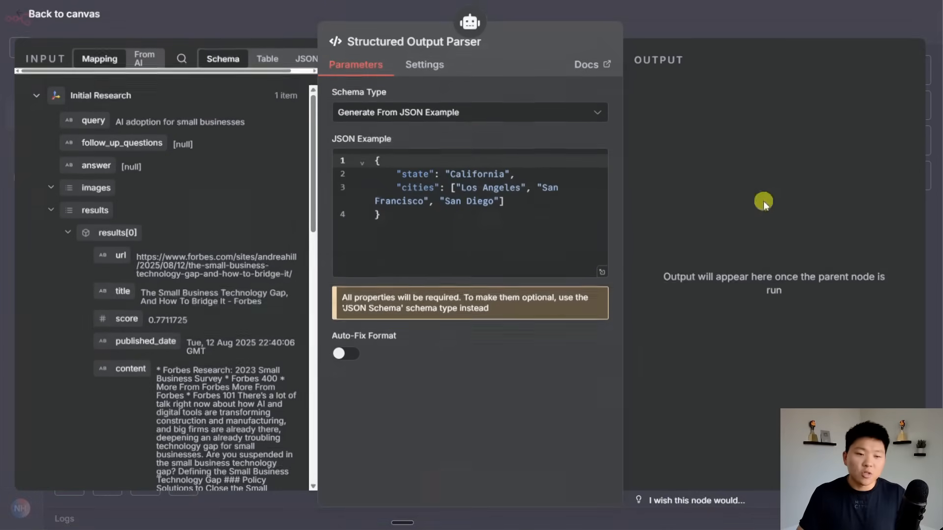
left_click(466, 123)
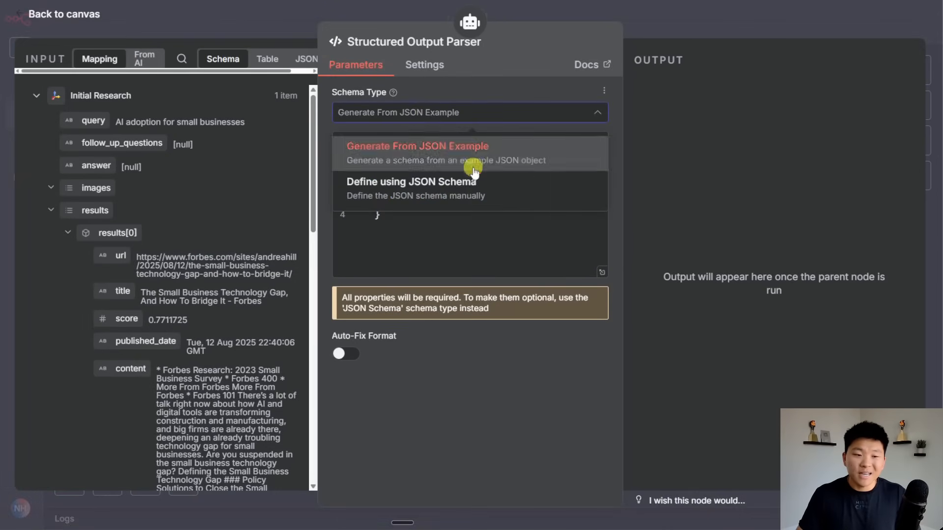
left_click(464, 197)
left_click(491, 185)
key("ctrl+a")
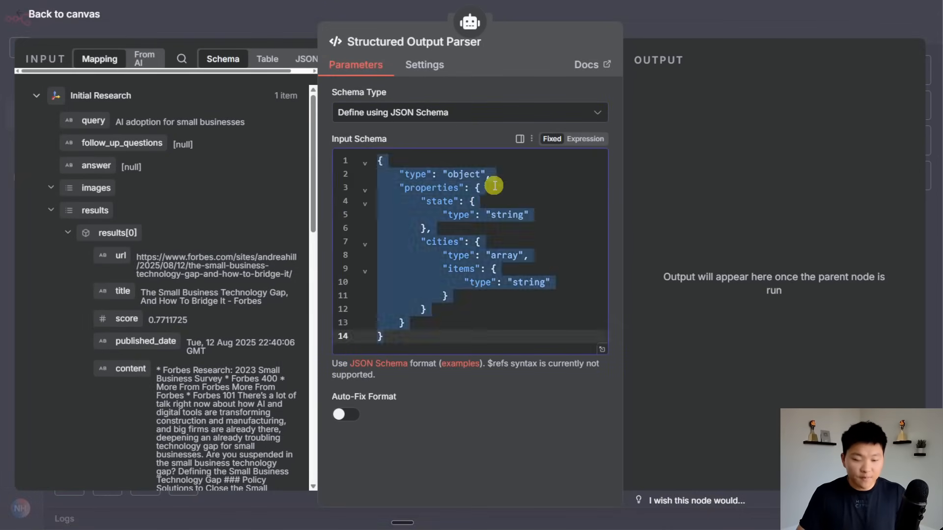
key("ctrl+v")
scroll(499, 249, "up", 3)
left_click(680, 32)
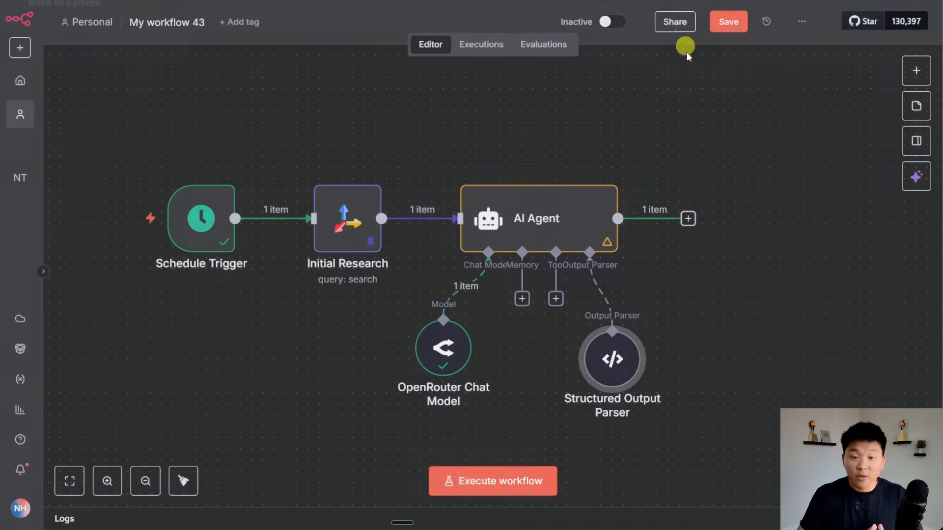
Save and run the agent, confirming it returns a title and three topics.
key("ctrl+s")
left_click(559, 166)
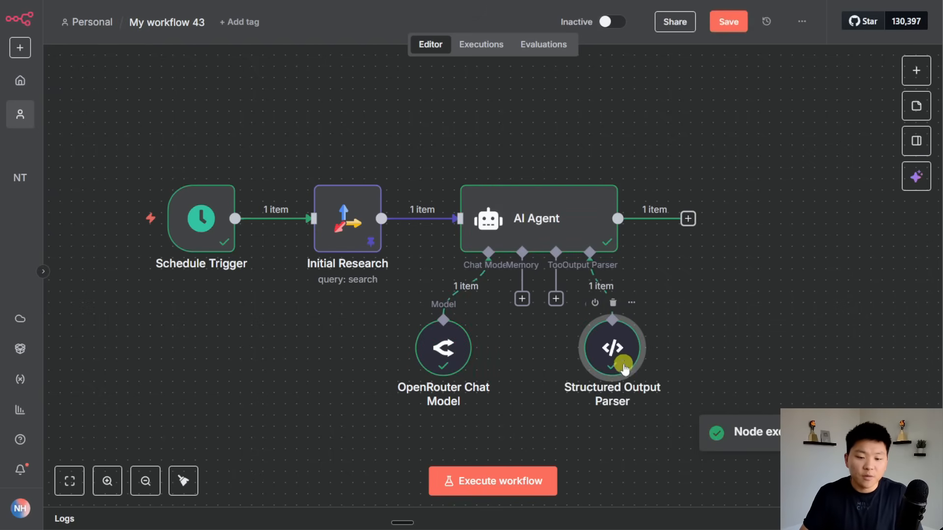
double_click(588, 226)
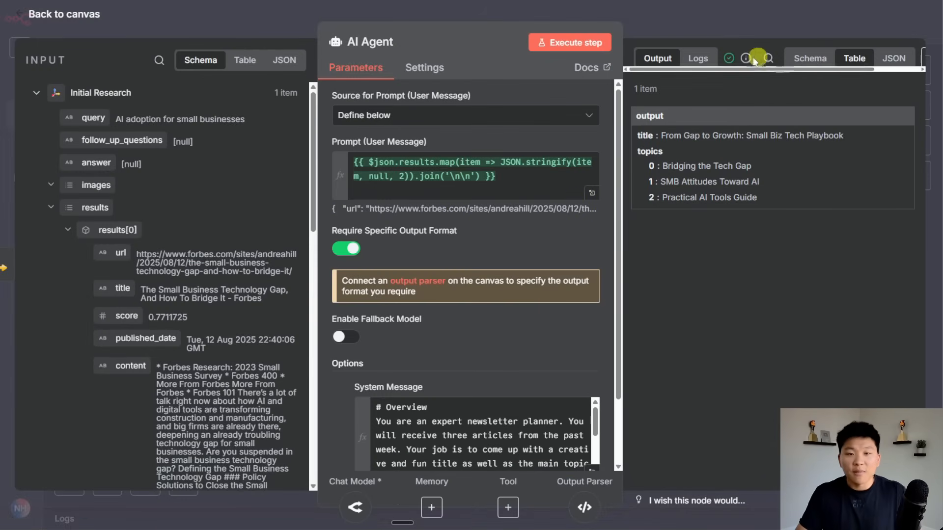
mouse_move(746, 58)
left_click(779, 21)
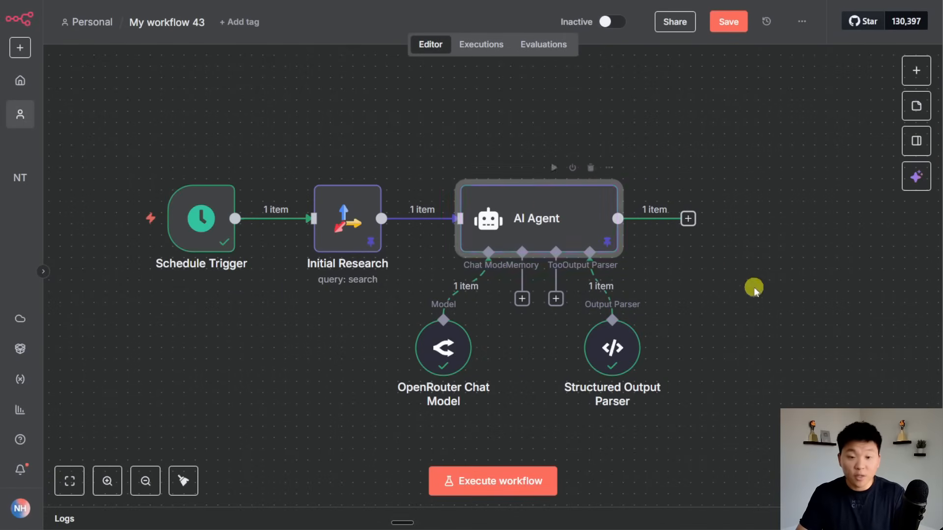
Add a Split Out node after the AI Agent splitting out output.topics.
left_click(728, 21)
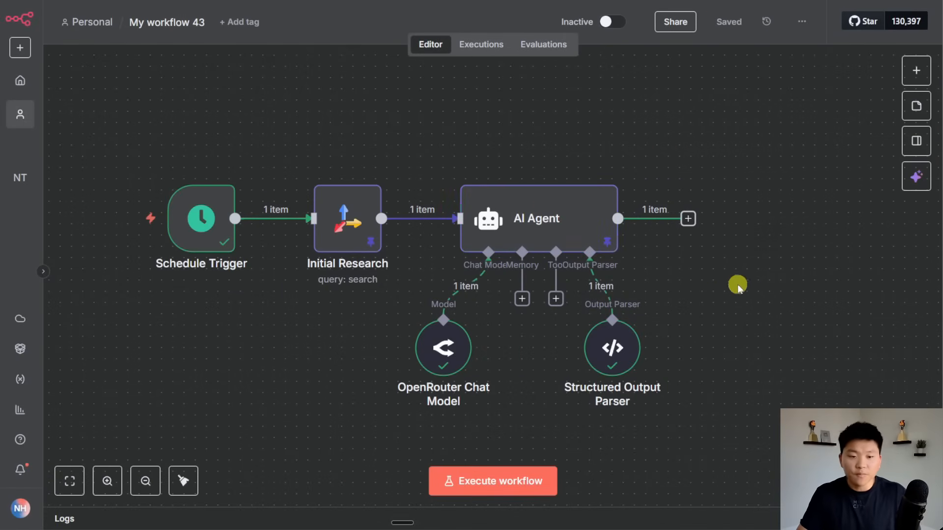
scroll(712, 287, "right", 5)
scroll(680, 251, "right", 1)
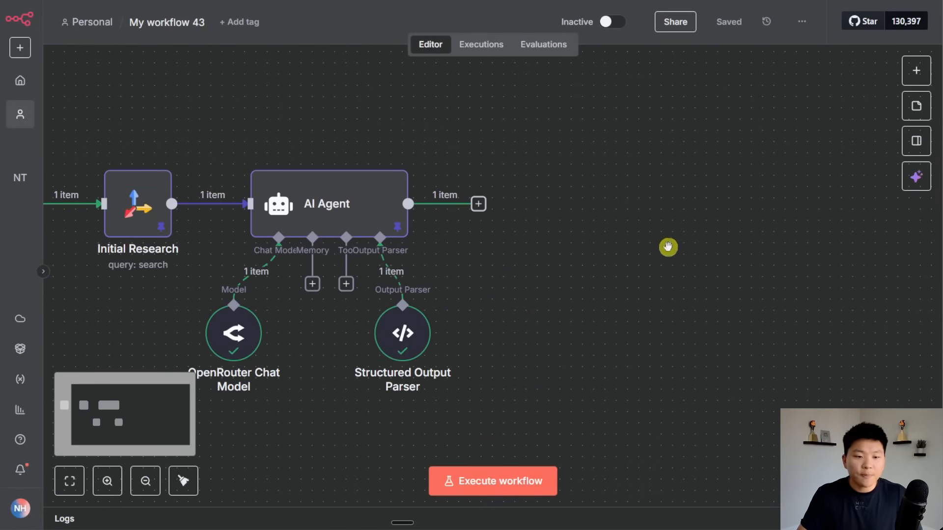
left_click(479, 204)
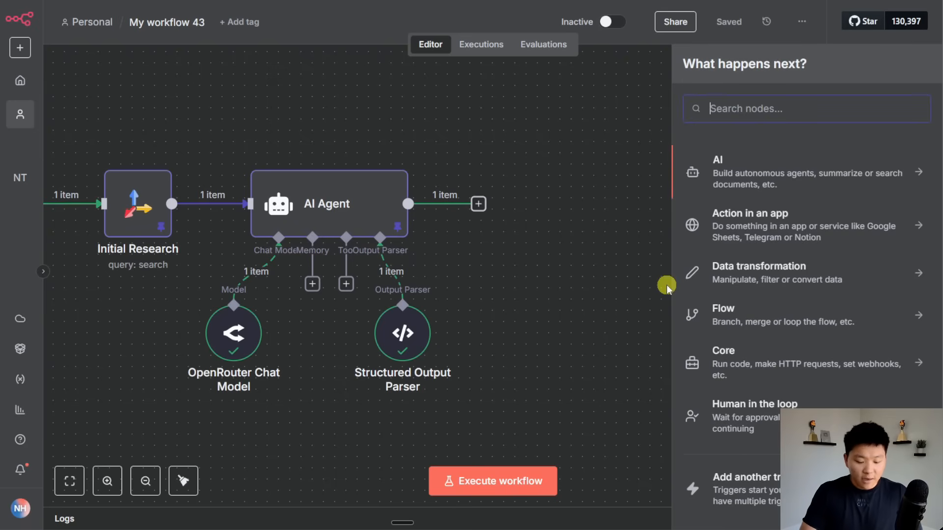
type("split")
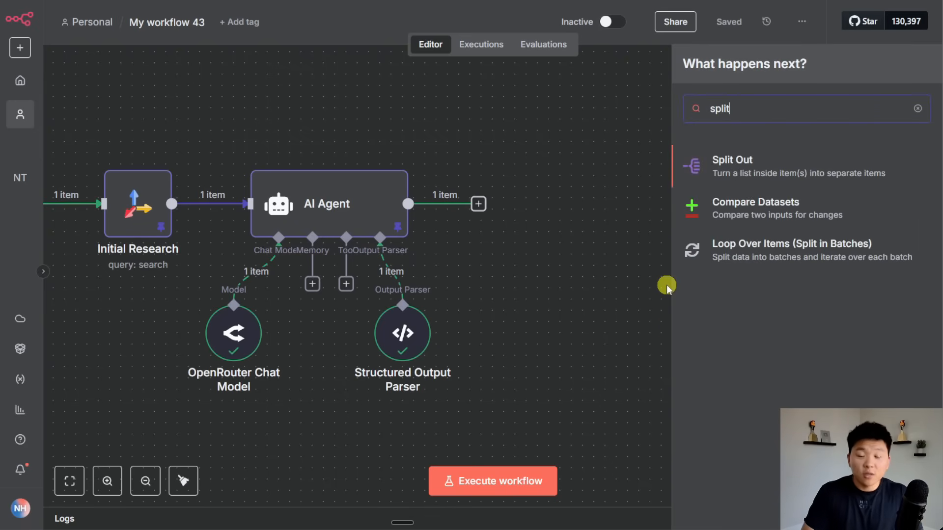
left_click(722, 187)
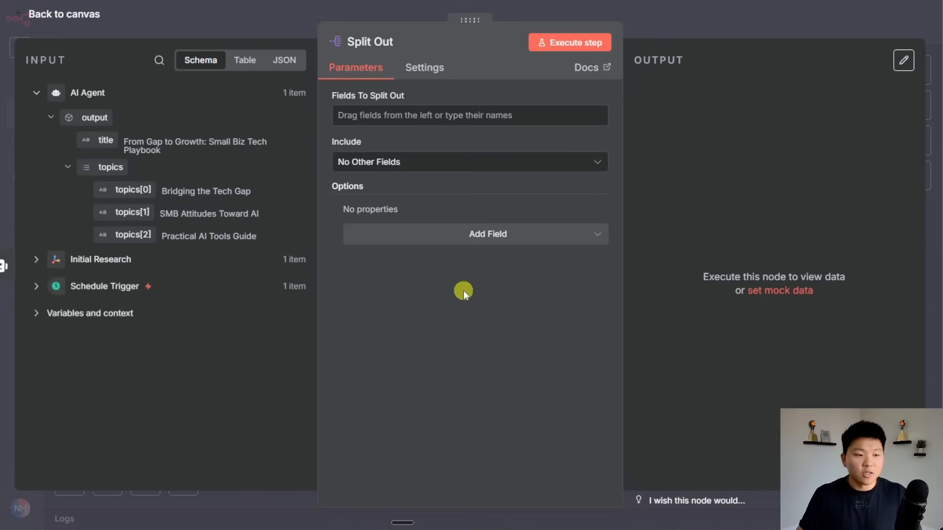
left_click_drag(118, 168, 415, 118)
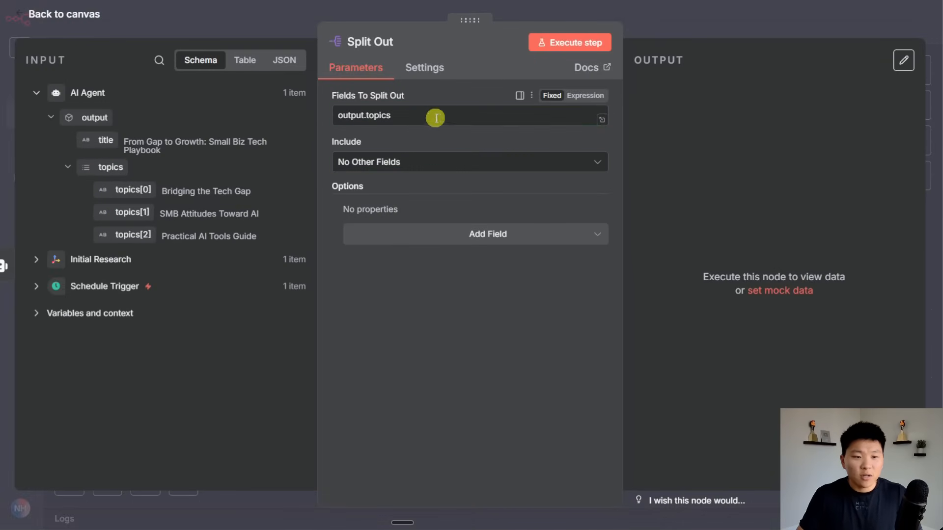
Run Split Out and review the three topic items, from Bridging the Tech Gap to Practical AI Tools Guide.
left_click(557, 41)
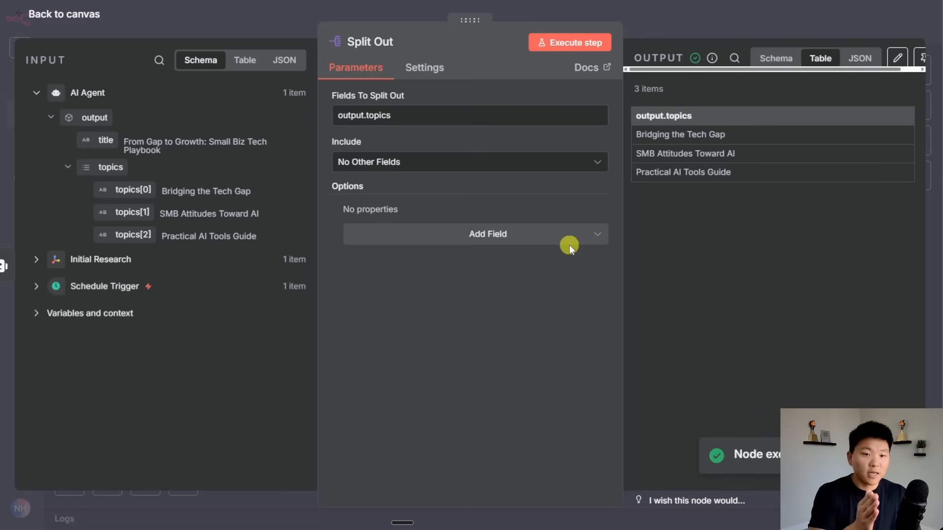
left_click_drag(742, 174, 635, 133)
left_click(728, 170)
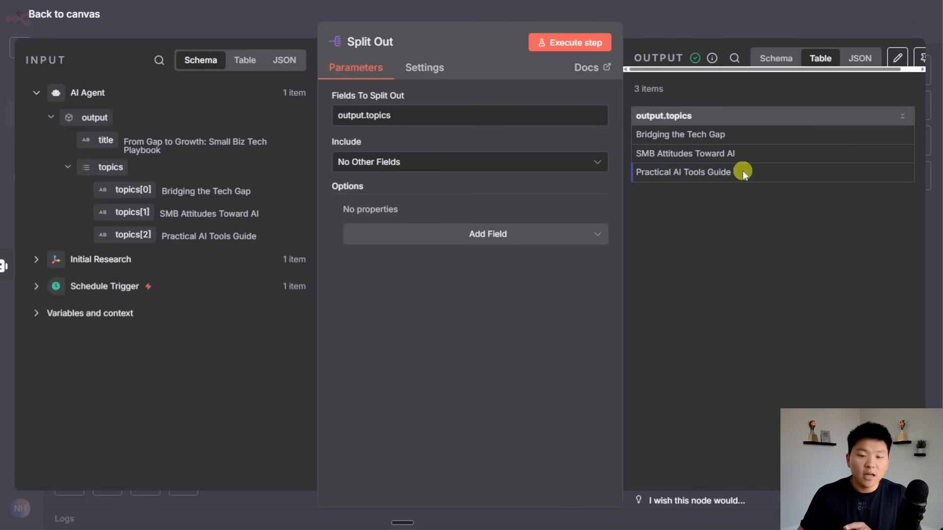
left_click_drag(733, 172, 632, 133)
Pin the Split Out node's output data.
left_click(715, 31)
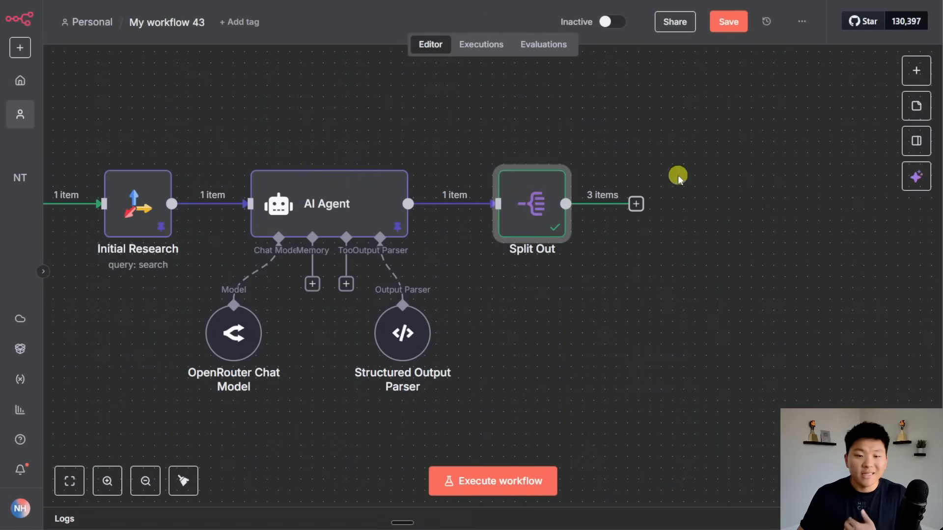
left_click(644, 236)
left_click(544, 203)
key("p")
left_click(680, 254)
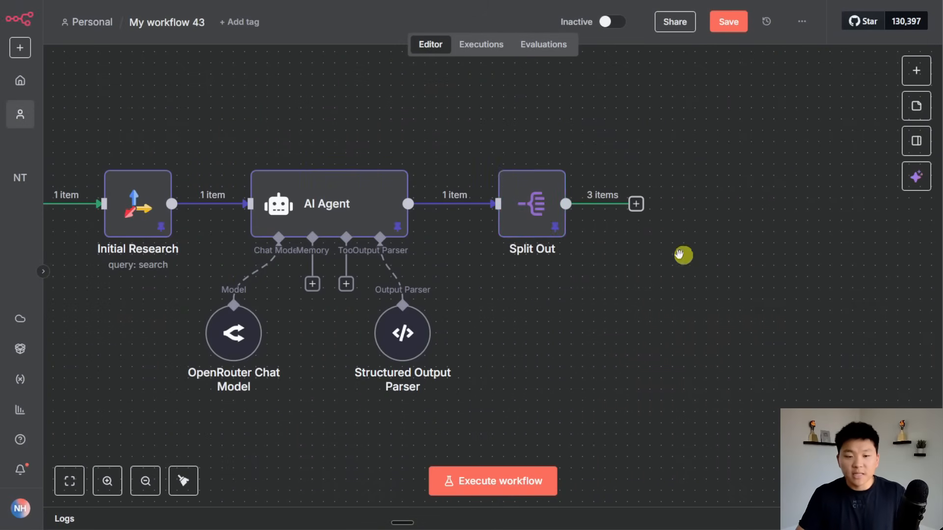
scroll(680, 254, "right", 2)
Add a Tavily Search node after Split Out.
left_click(540, 192)
type("t")
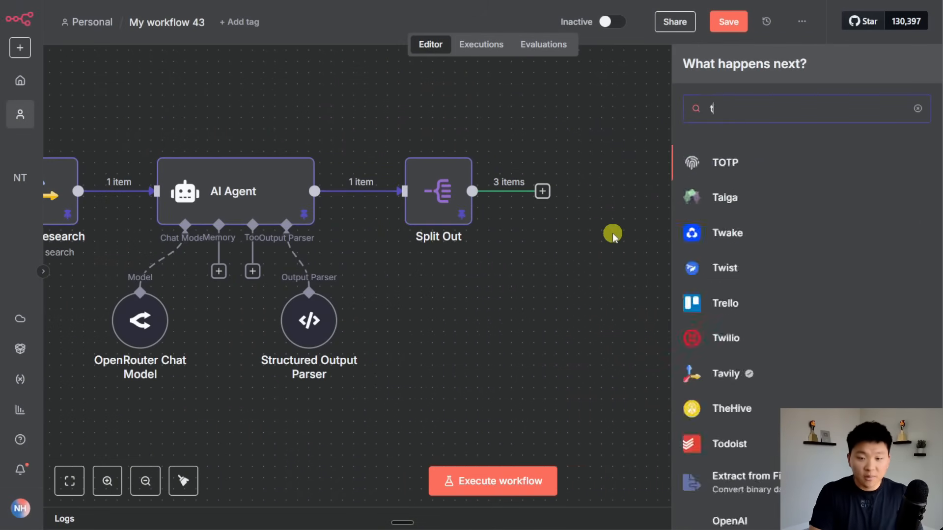
type("avil")
key("Return")
left_click(745, 328)
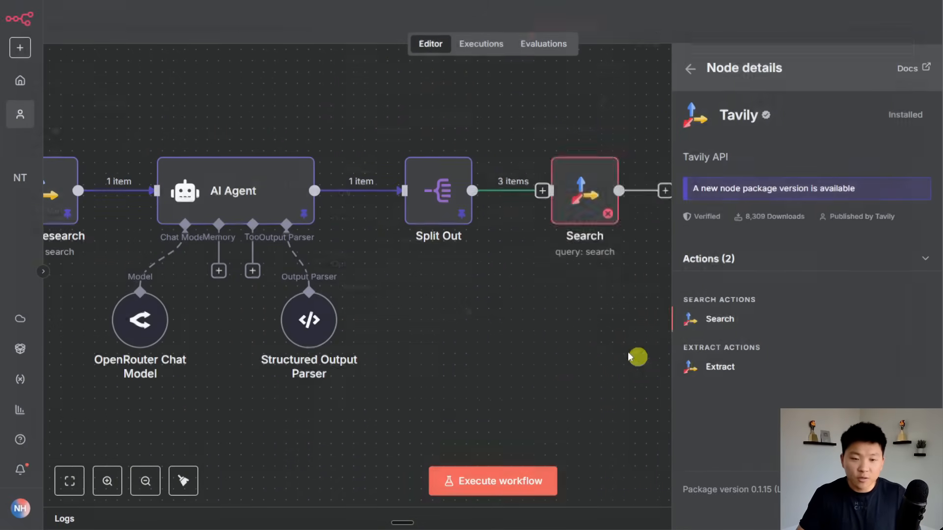
Set the Search query to {{ $json['output.topics'] }} and preview it for items 0–2.
left_click_drag(104, 117, 389, 251)
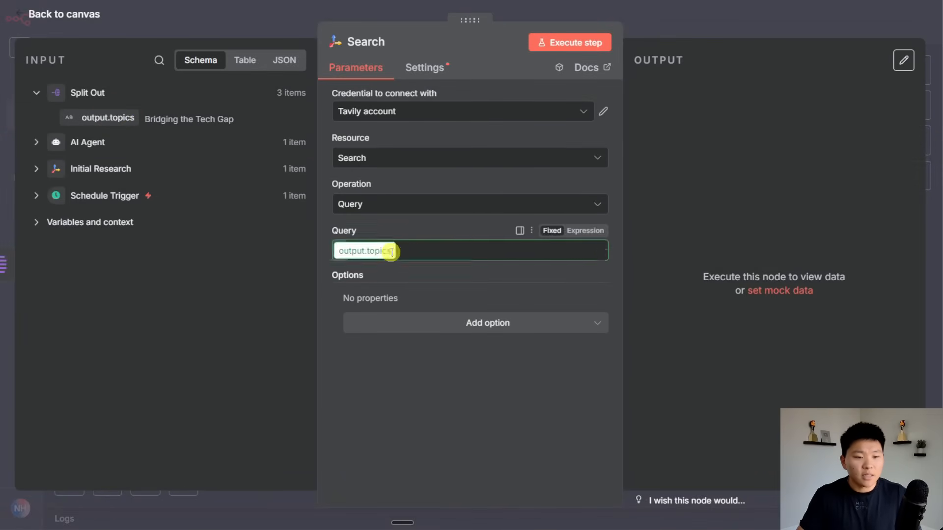
left_click(393, 223)
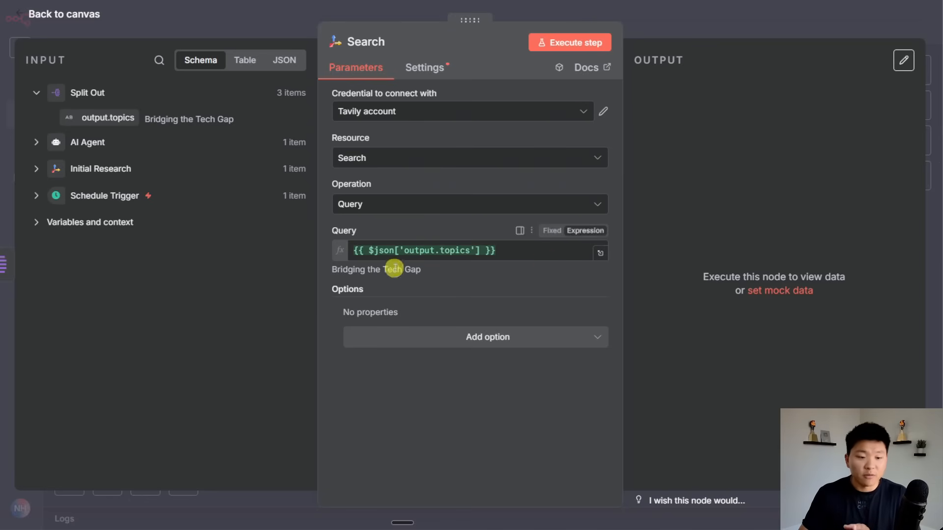
left_click(600, 253)
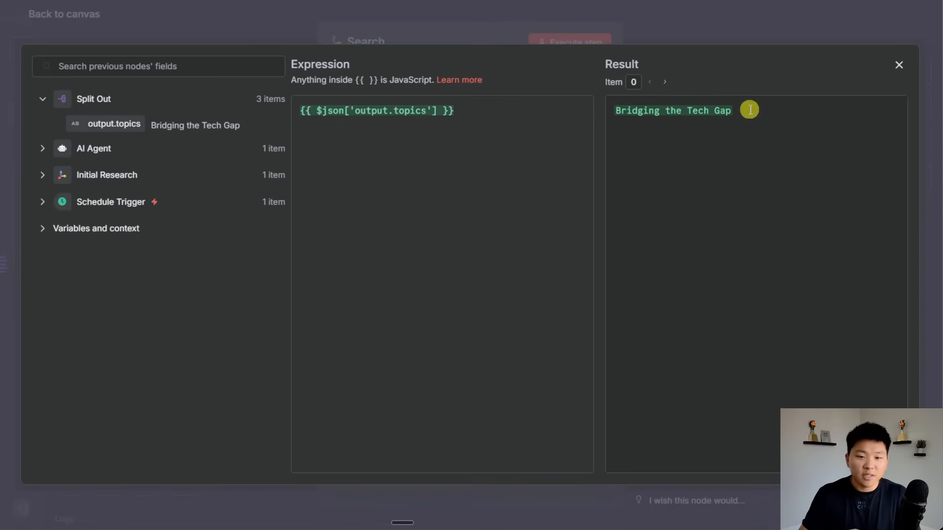
left_click(668, 83)
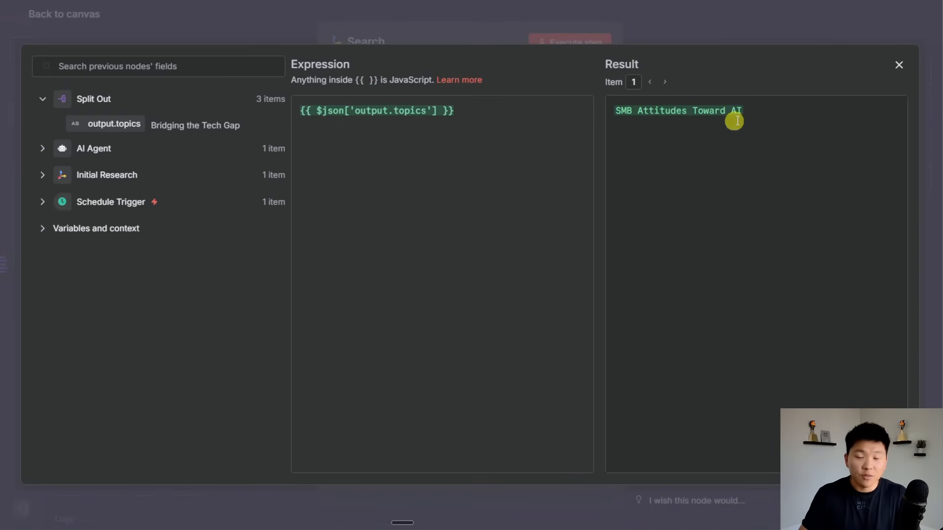
left_click(669, 82)
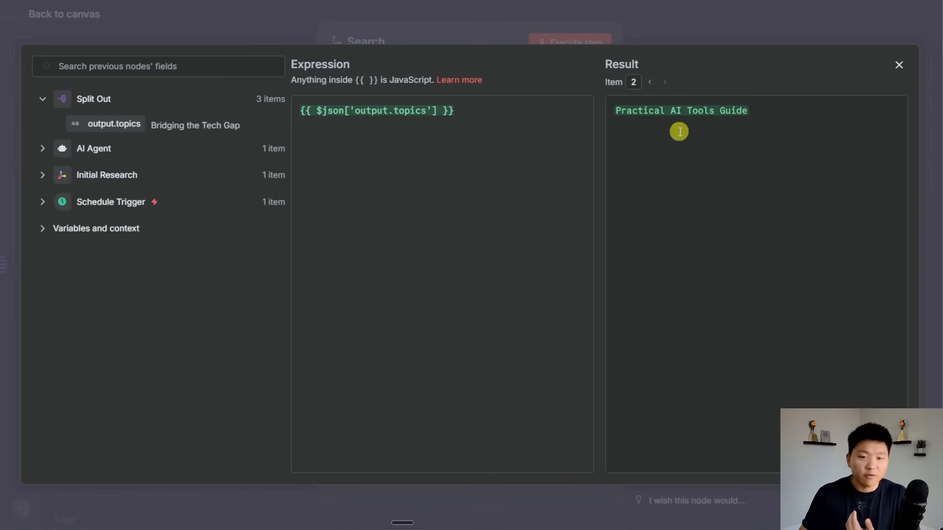
left_click(899, 65)
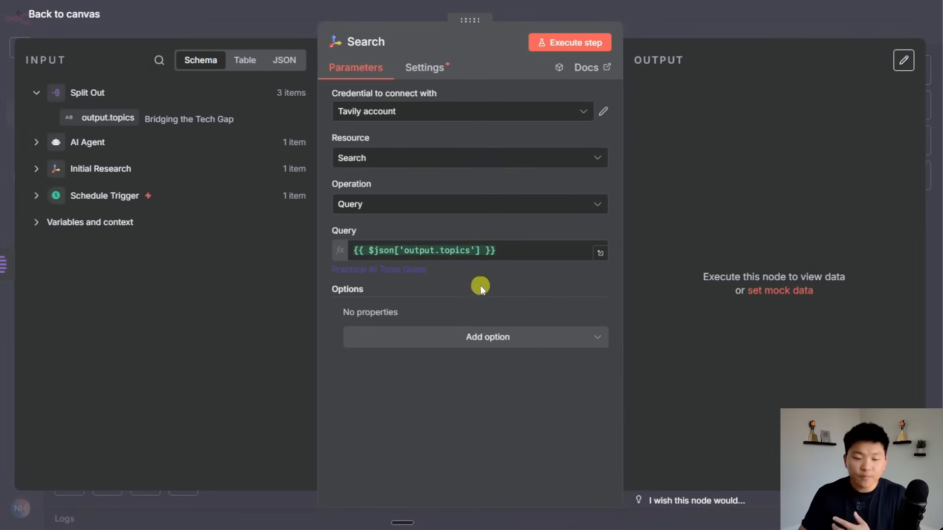
Add a Time Range search option set to Month.
left_click(493, 342)
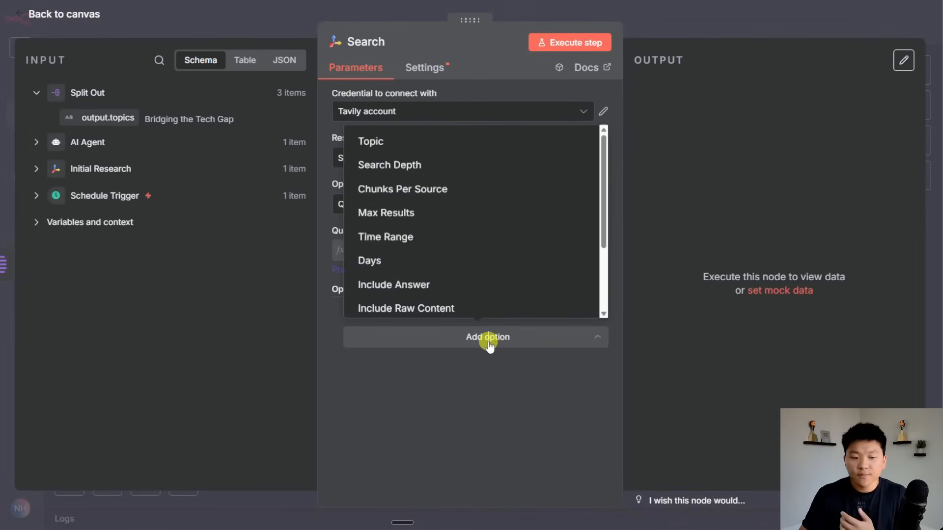
left_click(432, 143)
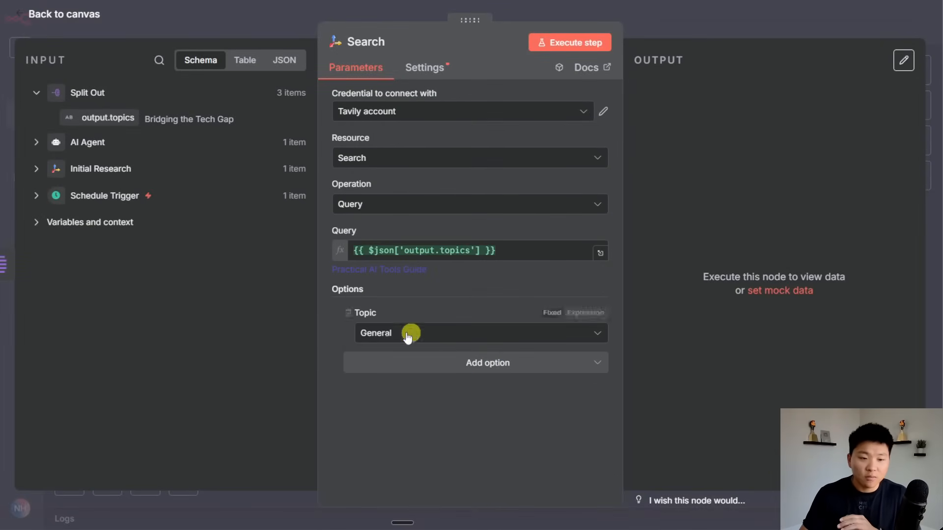
left_click(348, 315)
left_click(502, 336)
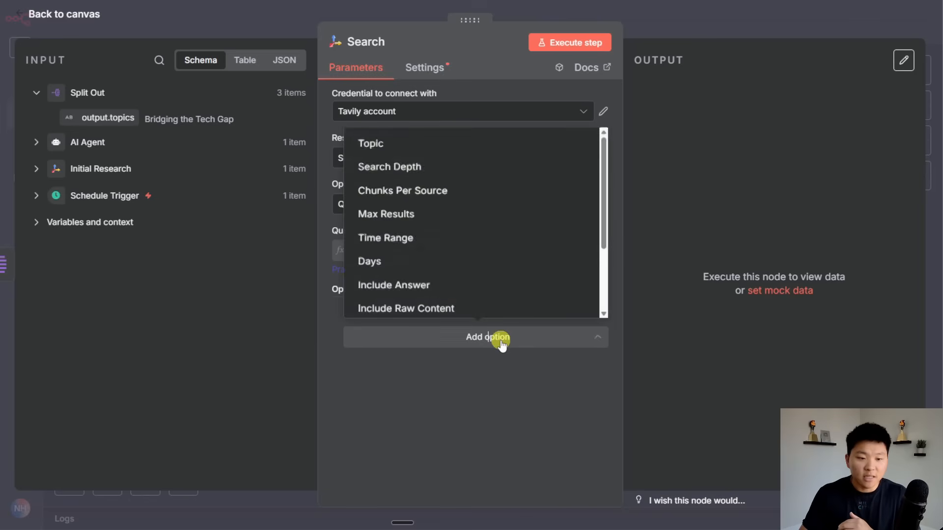
left_click(463, 236)
left_click(437, 333)
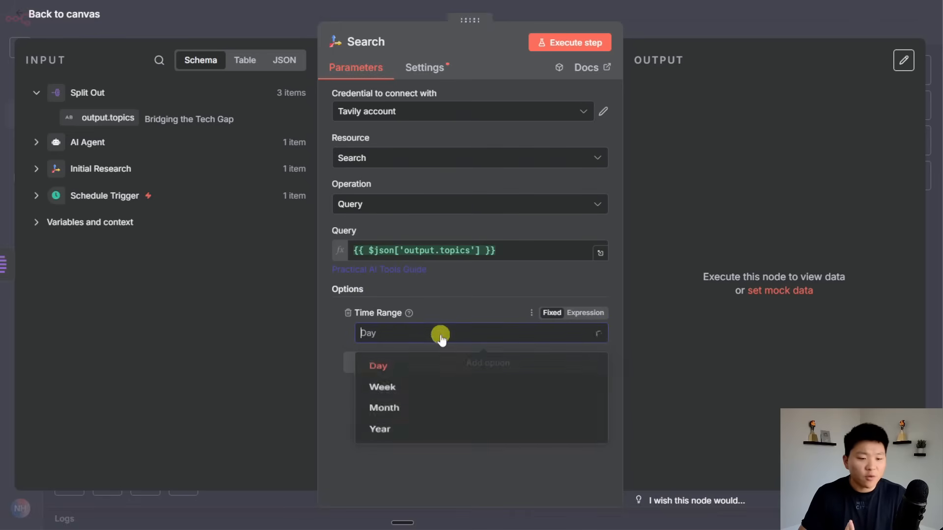
left_click(441, 416)
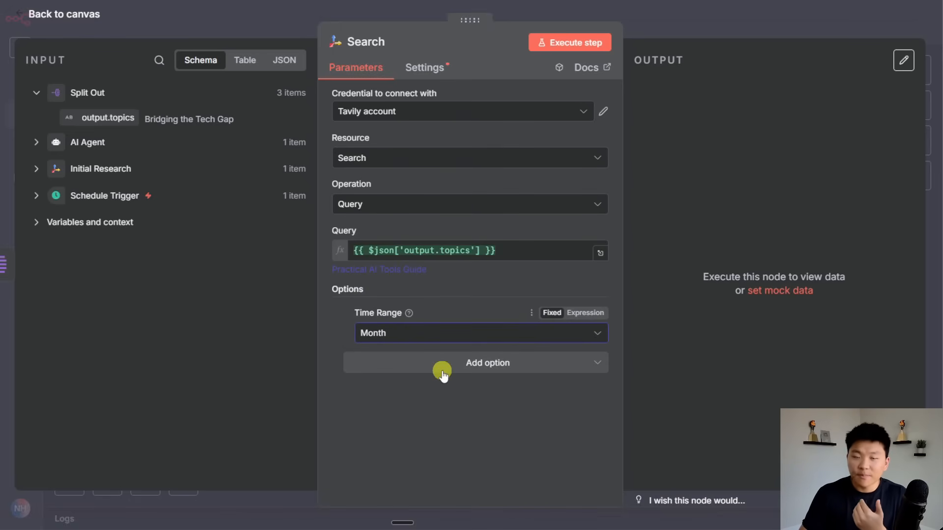
Add the Include Raw Content option and switch it on.
left_click(463, 368)
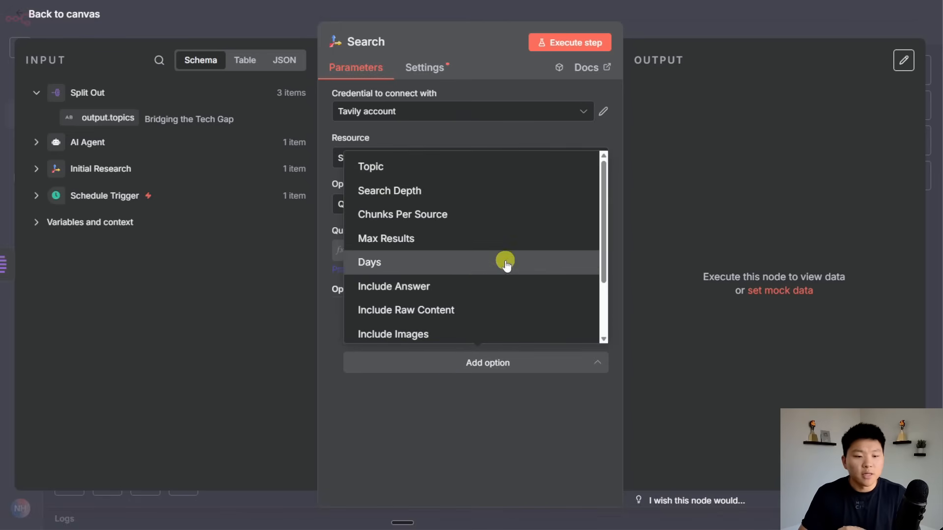
scroll(505, 263, "down", 2)
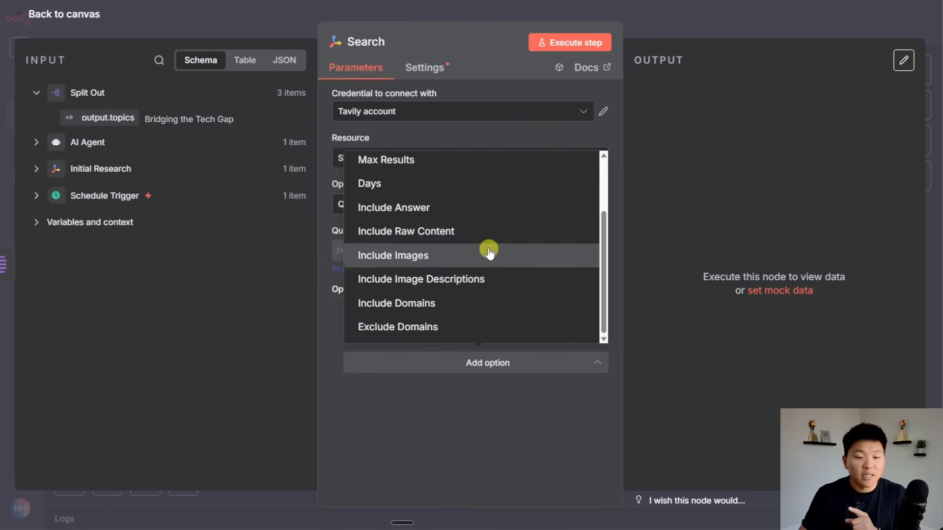
left_click(454, 235)
left_click(367, 379)
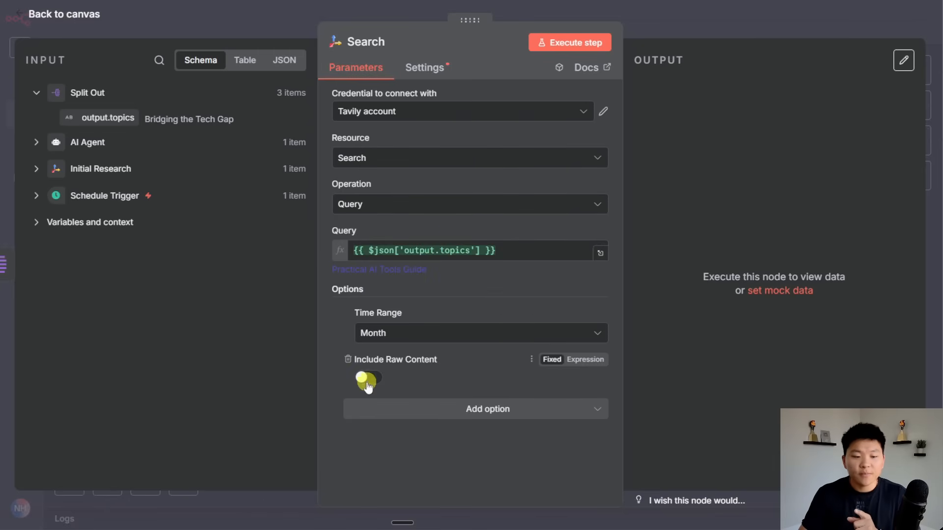
left_click(657, 24)
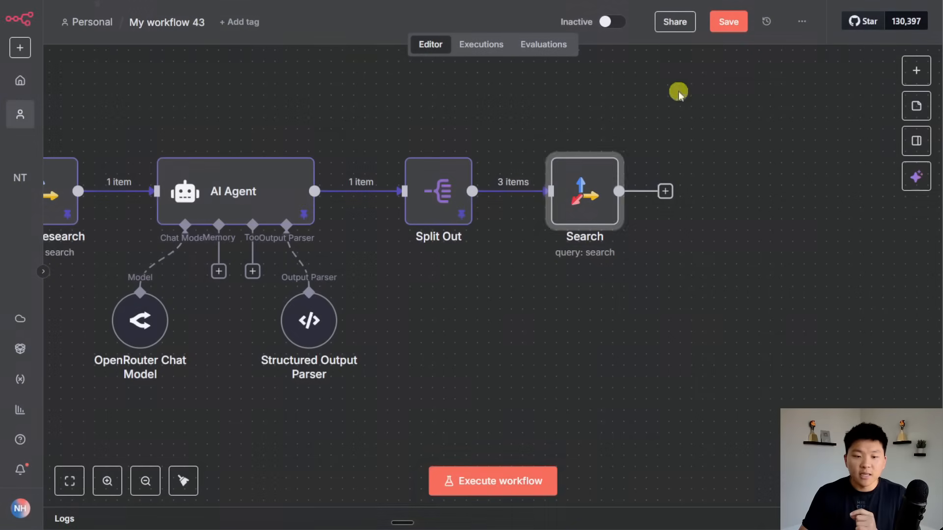
left_click(534, 326)
left_click_drag(536, 316, 811, 321)
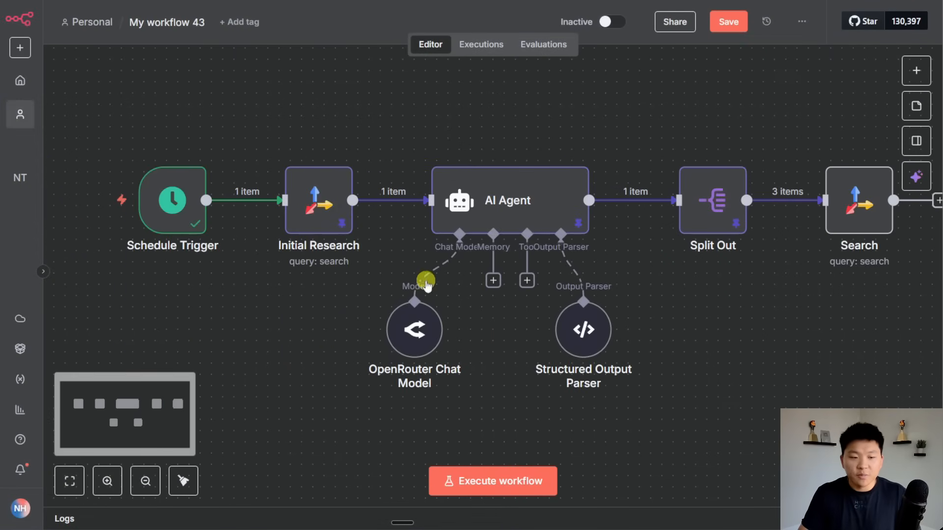
double_click(342, 212)
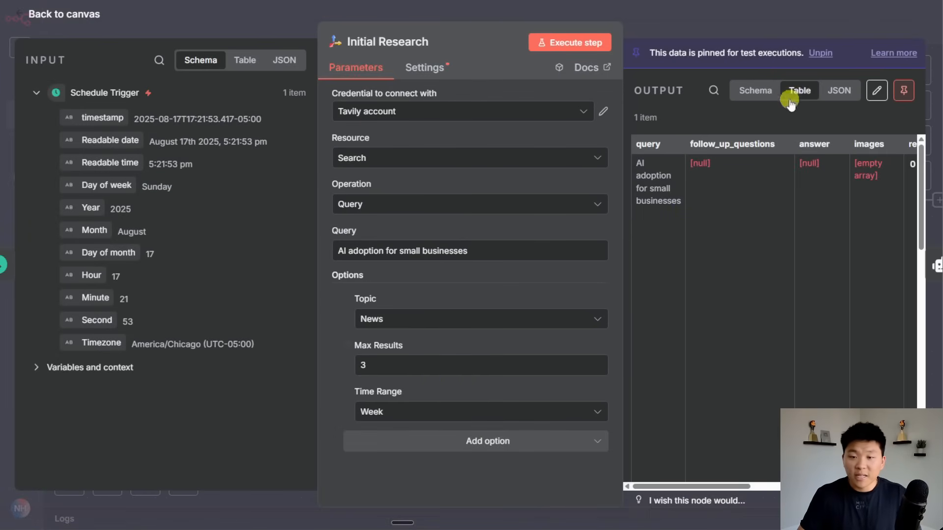
left_click(839, 91)
scroll(801, 234, "down", 1)
scroll(800, 234, "down", 3)
scroll(800, 234, "up", 2)
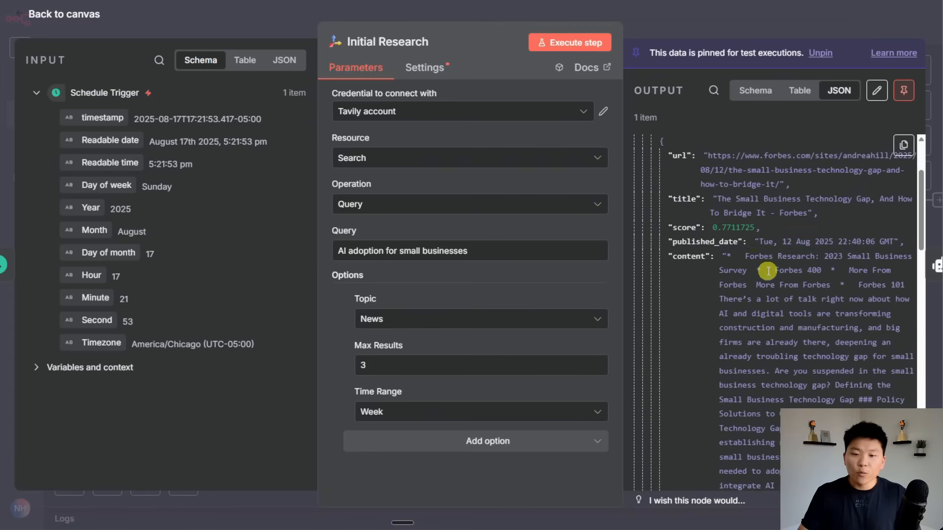
left_click_drag(741, 256, 810, 443)
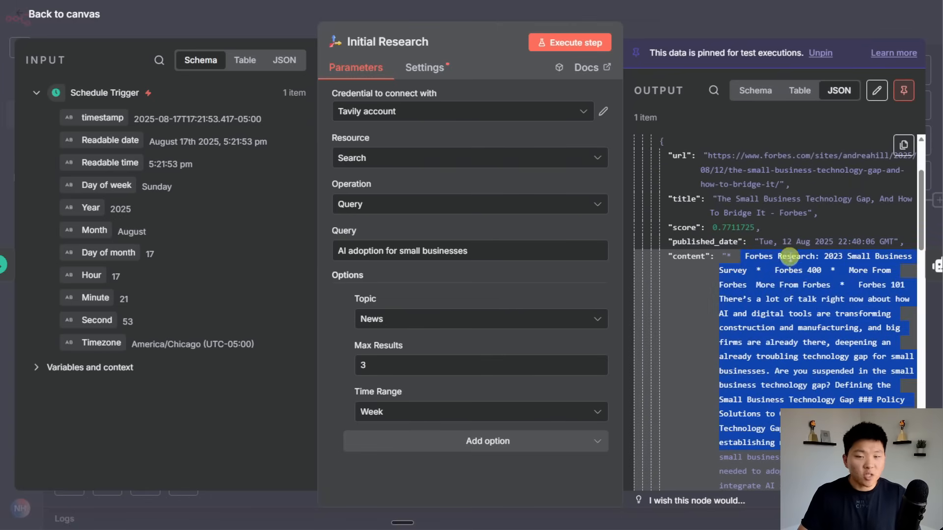
scroll(790, 266, "down", 5)
left_click(762, 287)
double_click(762, 286)
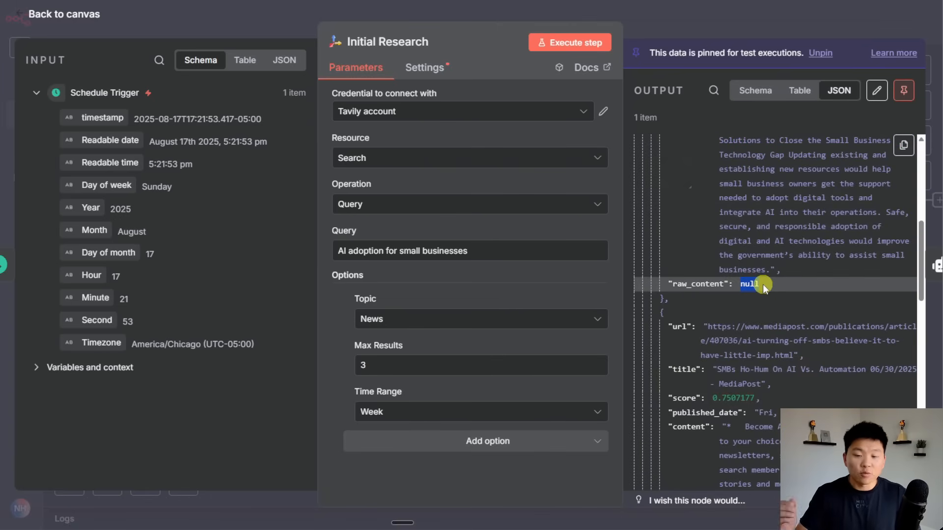
left_click(718, 24)
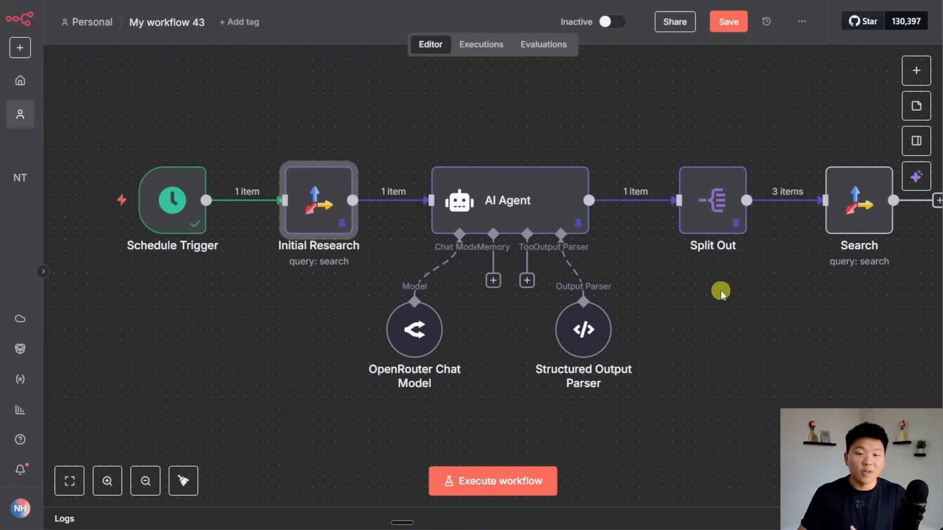
Rename the Tavily Search node 'Research Topics' and execute the step.
left_click_drag(753, 302, 520, 305)
double_click(604, 206)
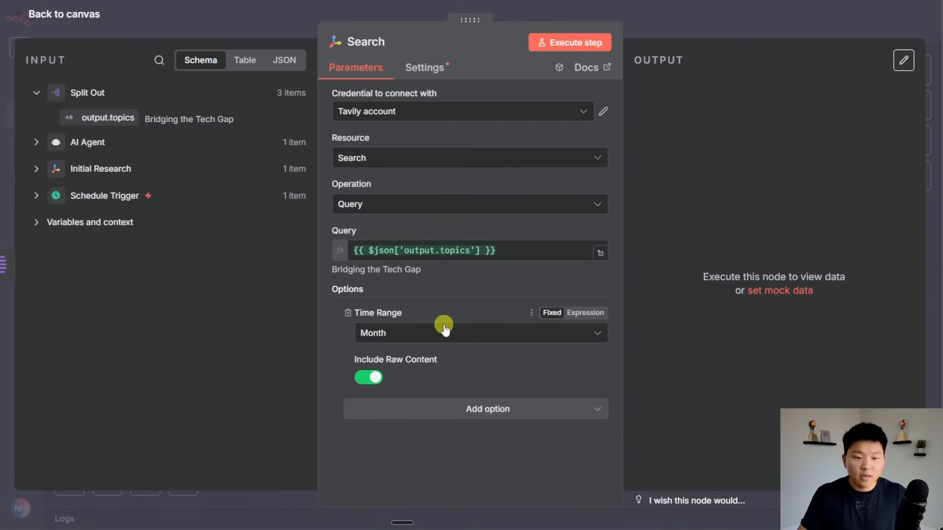
left_click(364, 41)
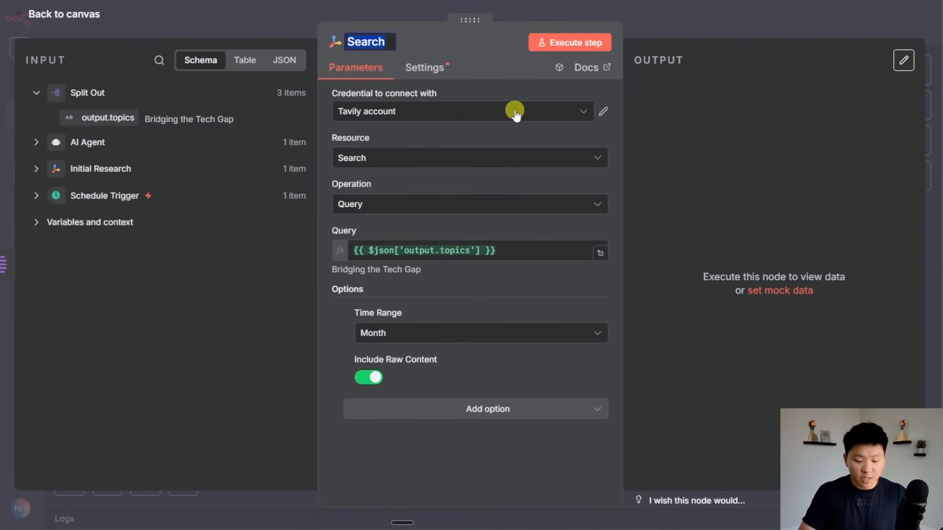
type("Rese")
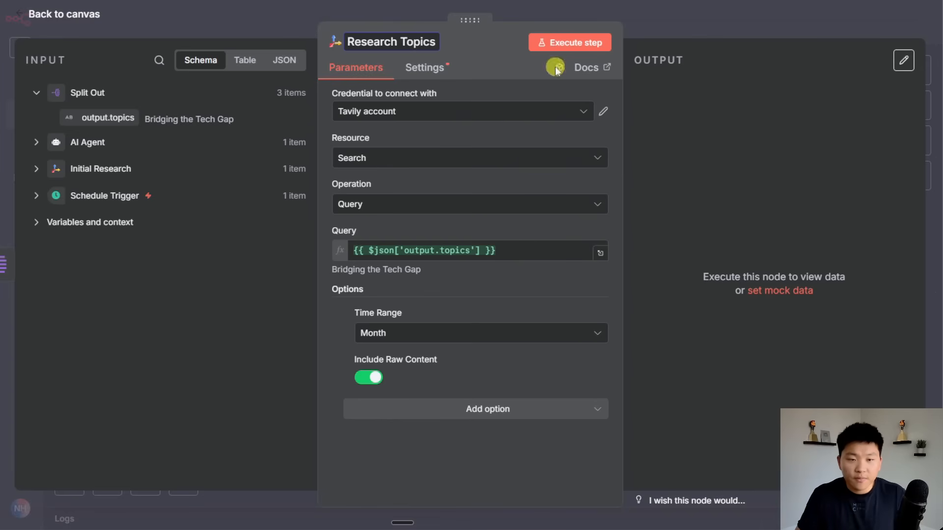
left_click(578, 143)
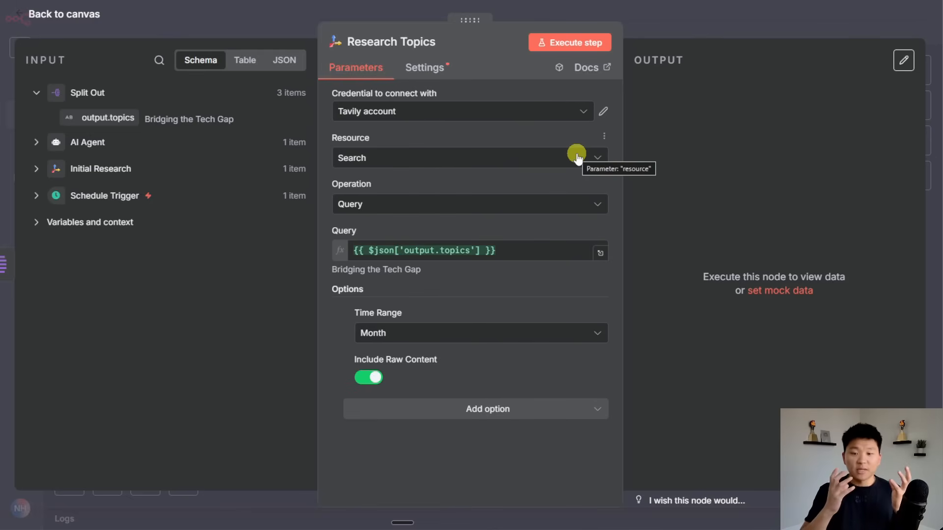
left_click(595, 42)
left_click(683, 25)
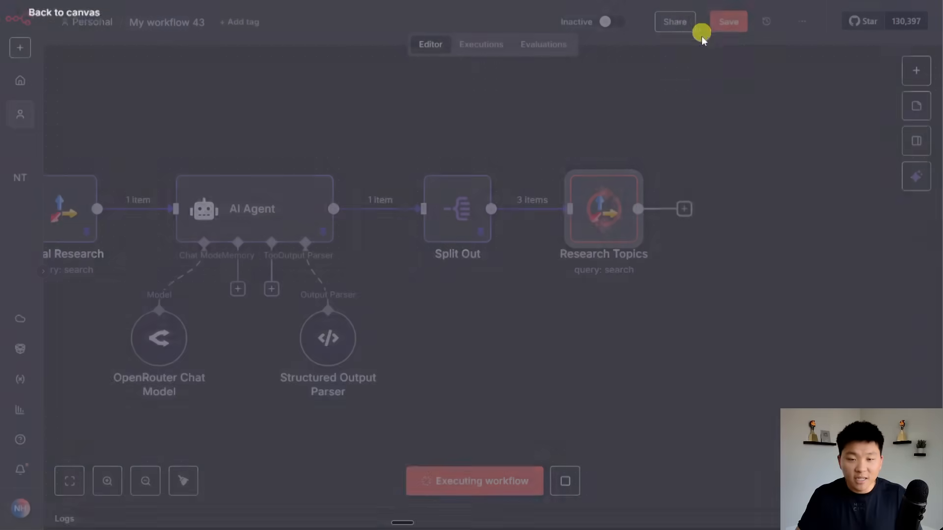
left_click(730, 22)
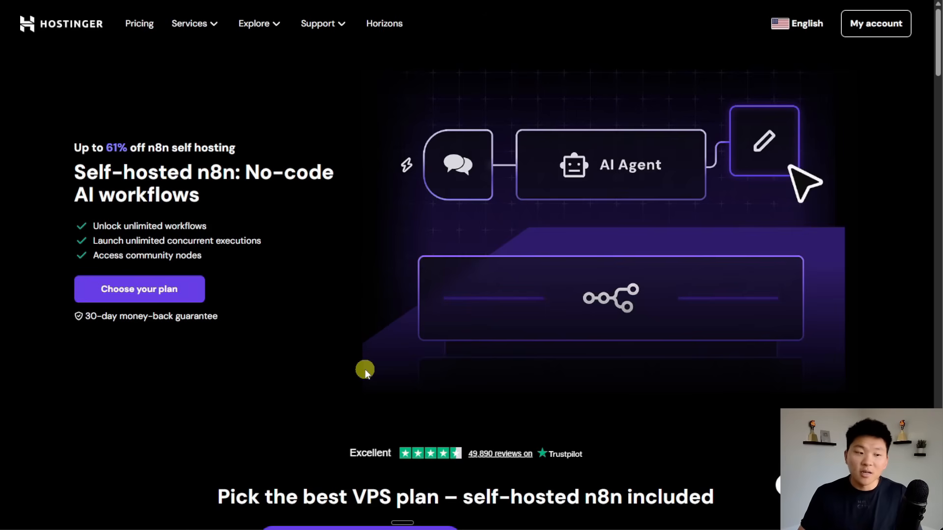
Choose the KVM 2 VPS plan for 24 months and apply the coupon code.
left_click(179, 289)
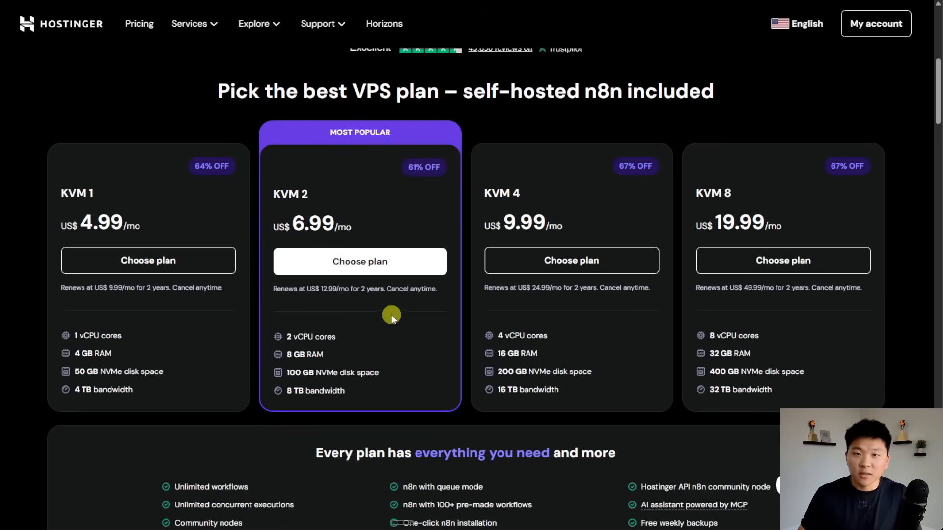
left_click(391, 261)
left_click(292, 192)
left_click(292, 192)
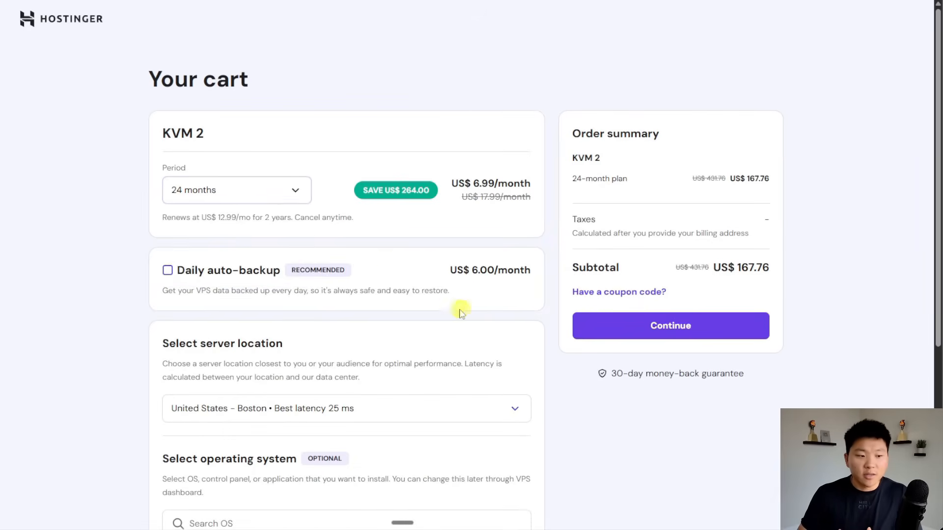
scroll(461, 308, "down", 3)
scroll(551, 349, "down", 2)
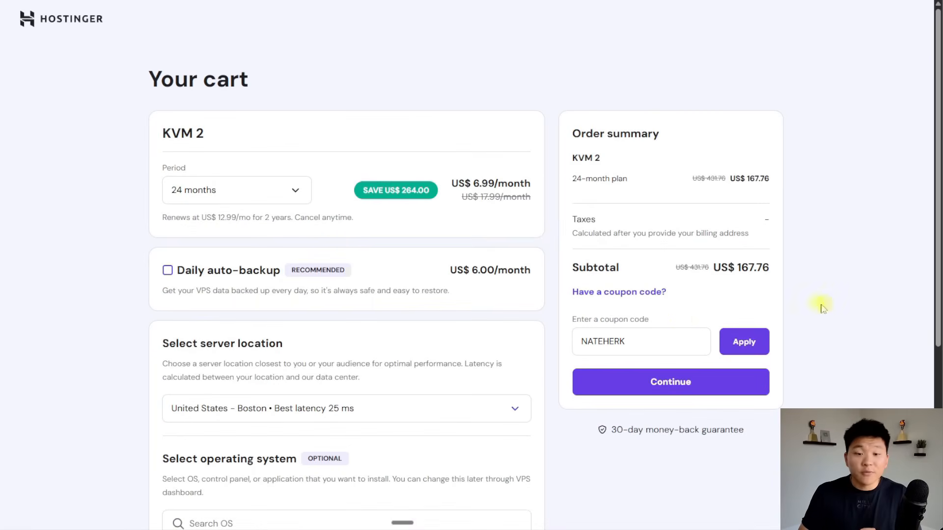
left_click(739, 342)
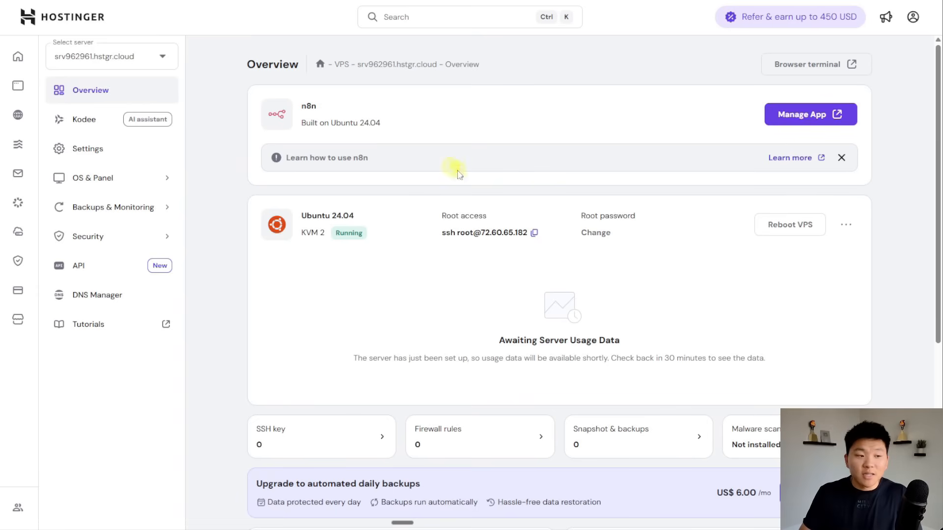
Launch the server's n8n app through Manage App and enter the workflow editor.
left_click(810, 121)
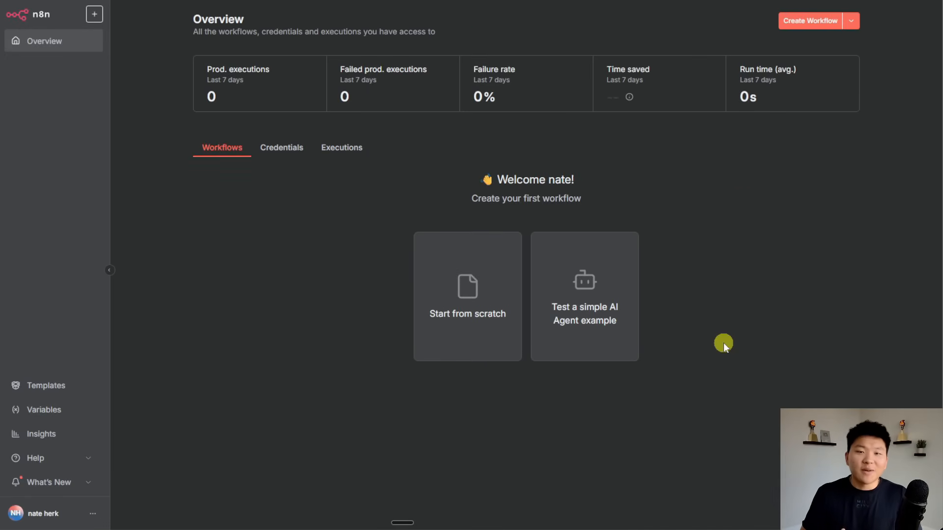
left_click(806, 24)
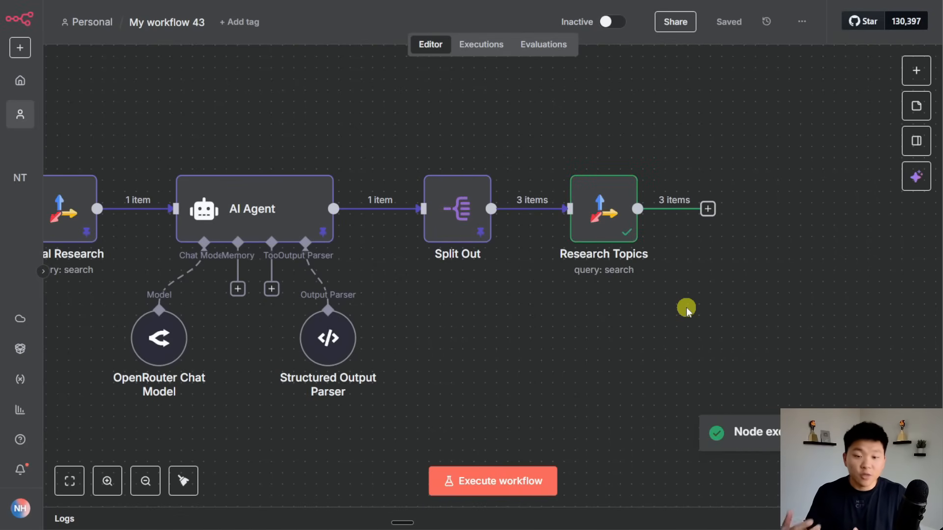
Pin the Research Topics node's three-item output and inspect it in Table and Schema views.
double_click(613, 198)
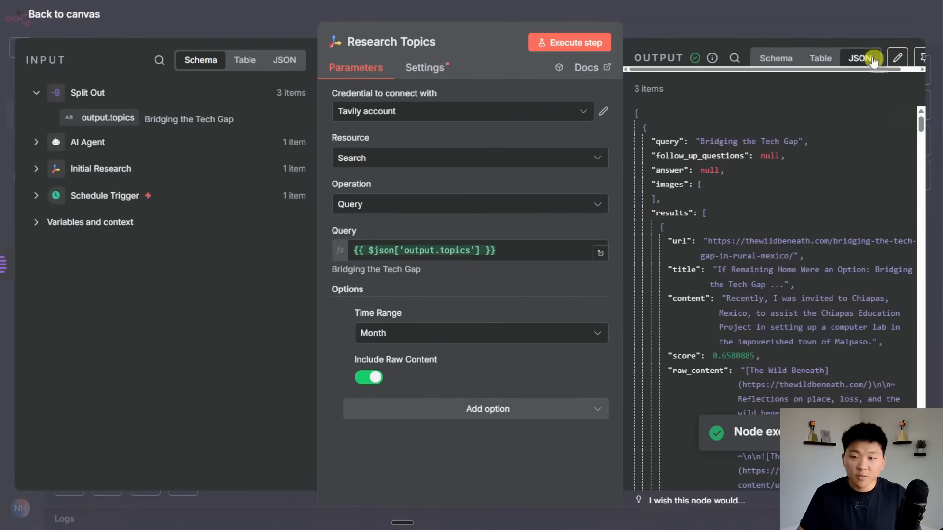
left_click(922, 58)
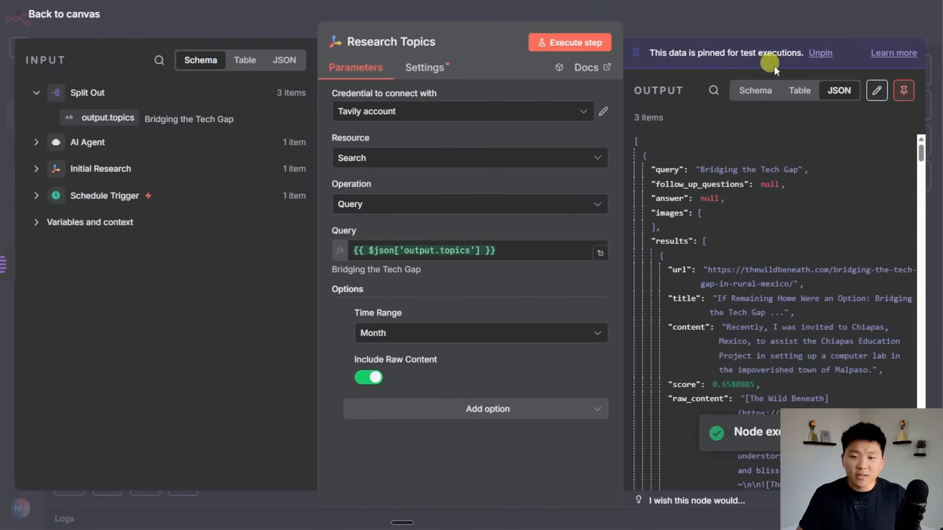
left_click(799, 90)
left_click(760, 91)
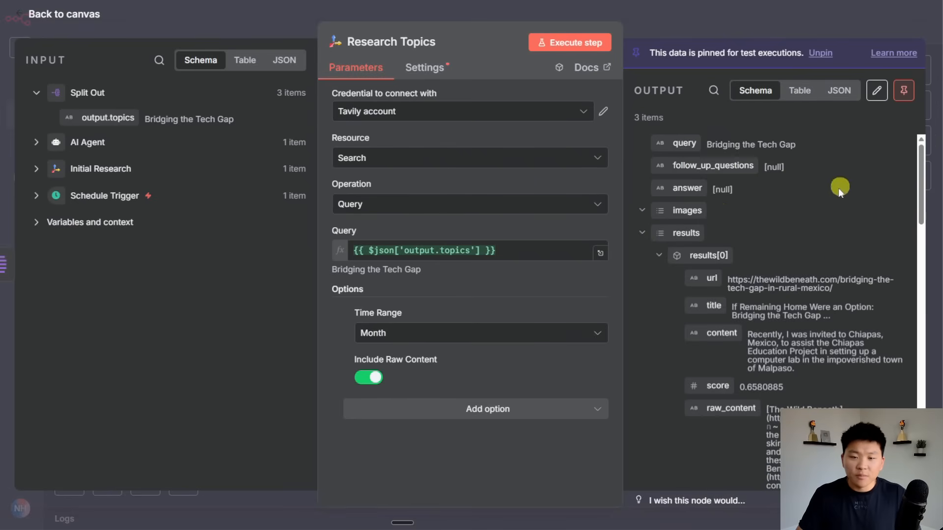
scroll(810, 220, "down", 8)
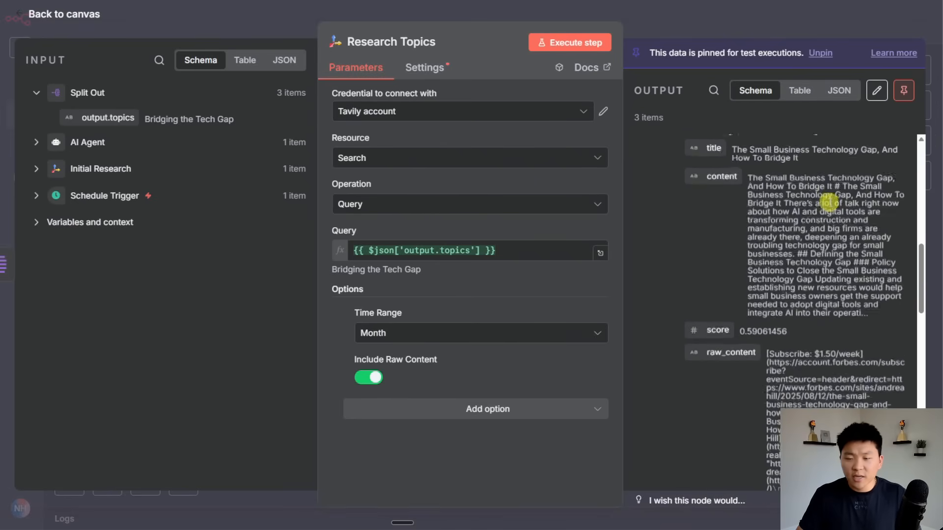
scroll(829, 203, "up", 8)
left_click_drag(707, 145, 786, 145)
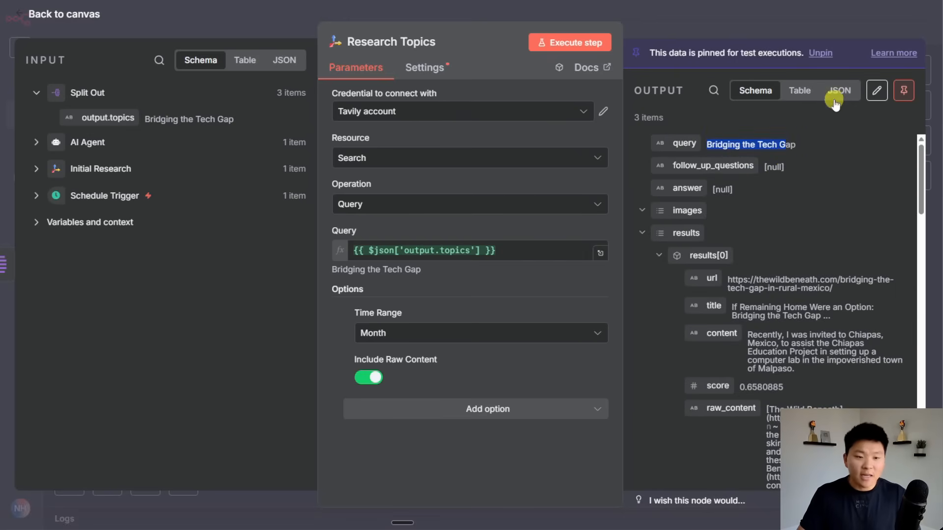
Return to the canvas and save the workflow.
left_click(732, 24)
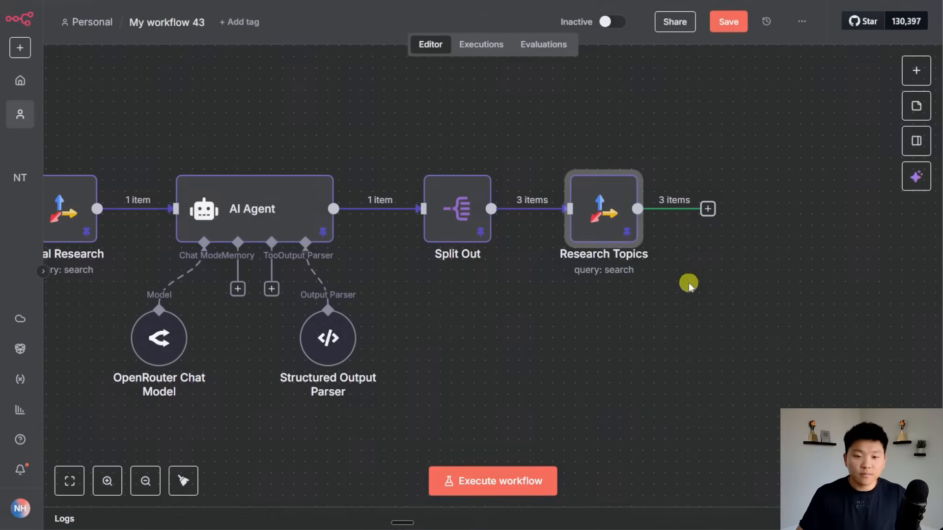
left_click(689, 283)
scroll(724, 320, "right", 3)
left_click(728, 23)
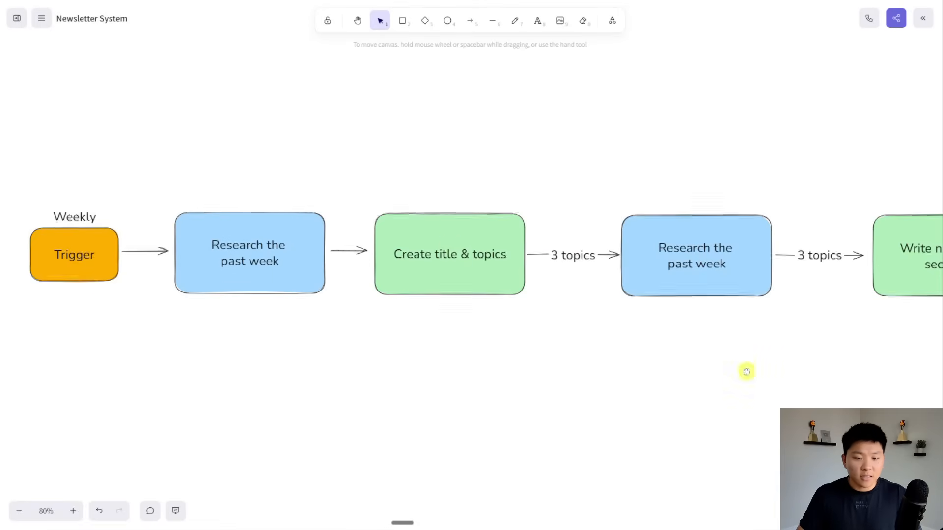
scroll(745, 370, "right", 5)
scroll(537, 378, "right", 3)
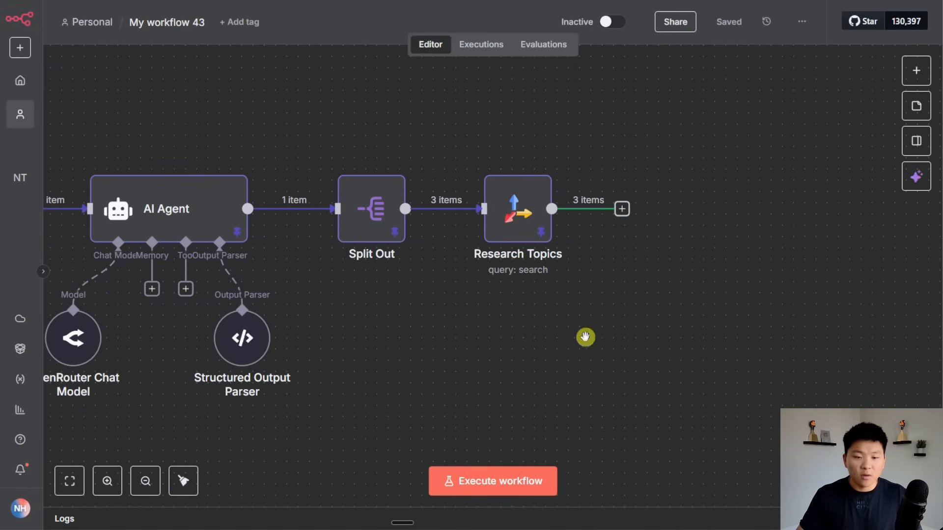
Insert an AI Agent node after Research Topics.
left_click(620, 211)
type("ai agent")
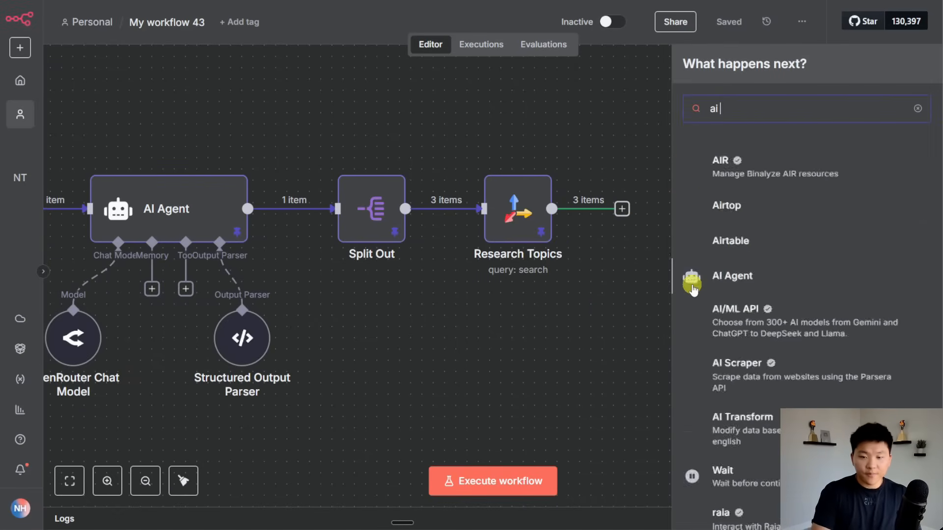
key("Return")
left_click(673, 37)
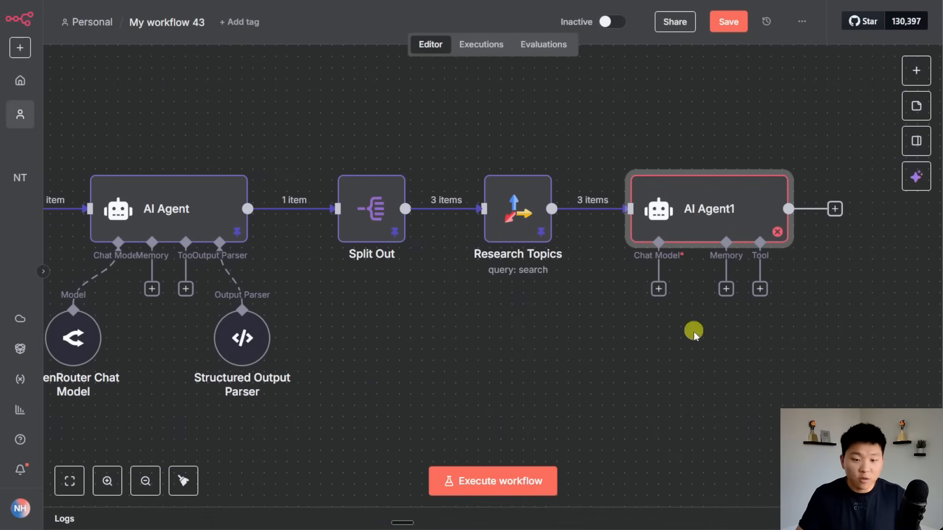
Connect the OpenRouter Chat Model to the new AI Agent1 node.
scroll(639, 358, "left", 5)
left_click_drag(235, 335, 591, 340)
left_click_drag(792, 267, 556, 289)
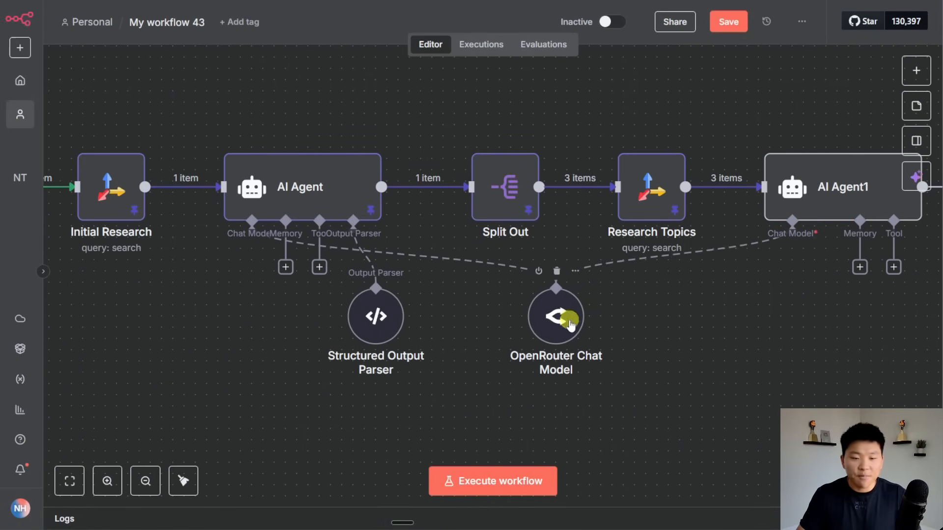
left_click_drag(568, 323, 528, 302)
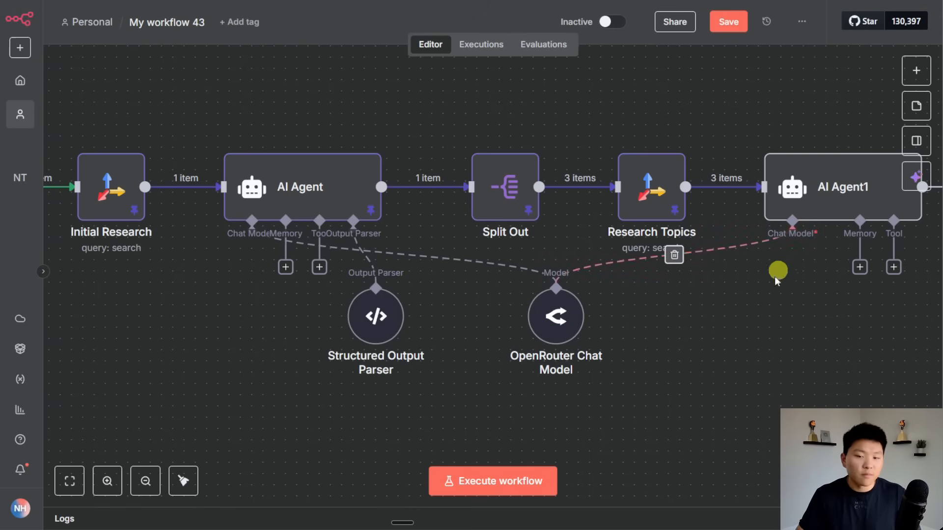
scroll(655, 375, "right", 6)
left_click(561, 198)
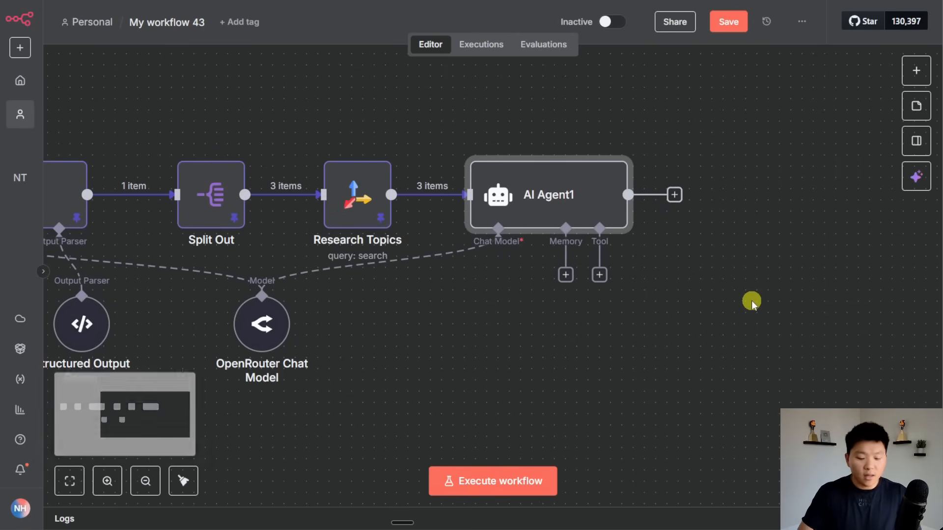
Copy the 'Section Writer Agent' heading from the resource pack document.
key("ctrl+Tab")
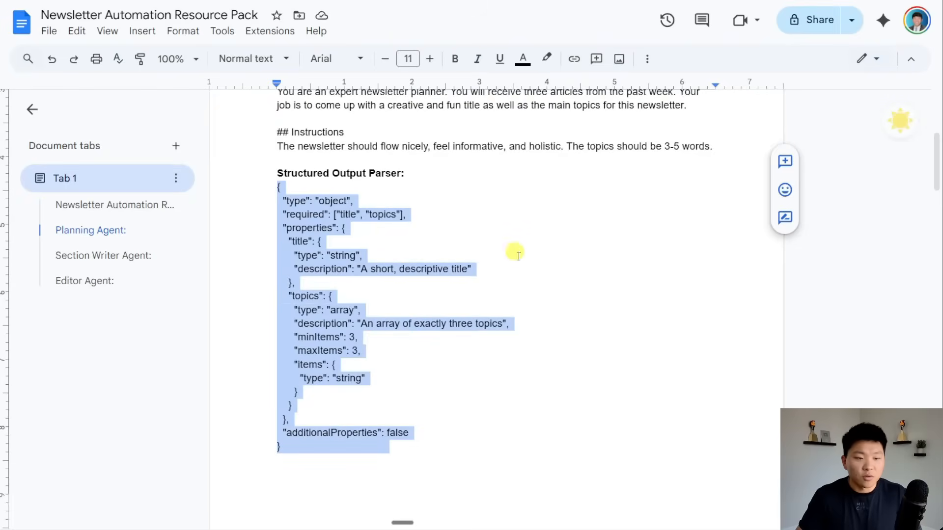
scroll(524, 258, "down", 8)
scroll(525, 258, "down", 3)
left_click(363, 141)
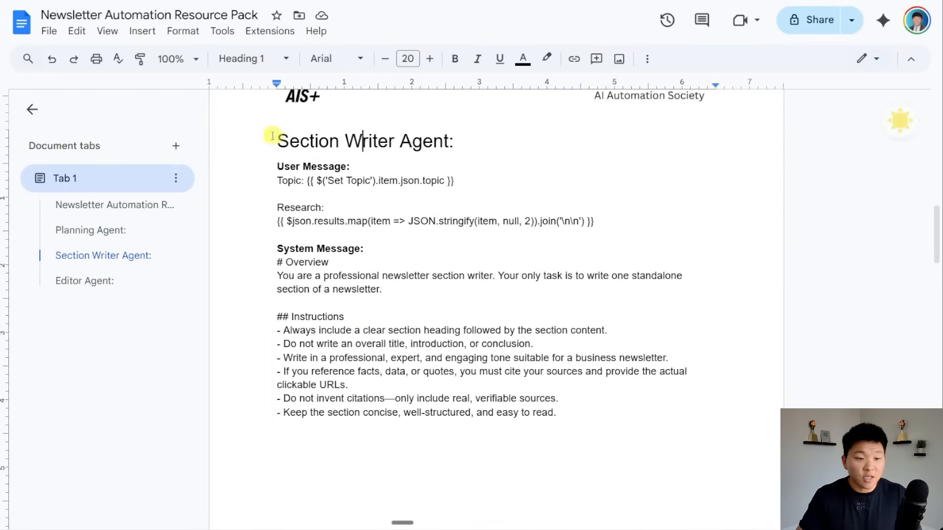
left_click_drag(273, 141, 466, 142)
key("ctrl+c")
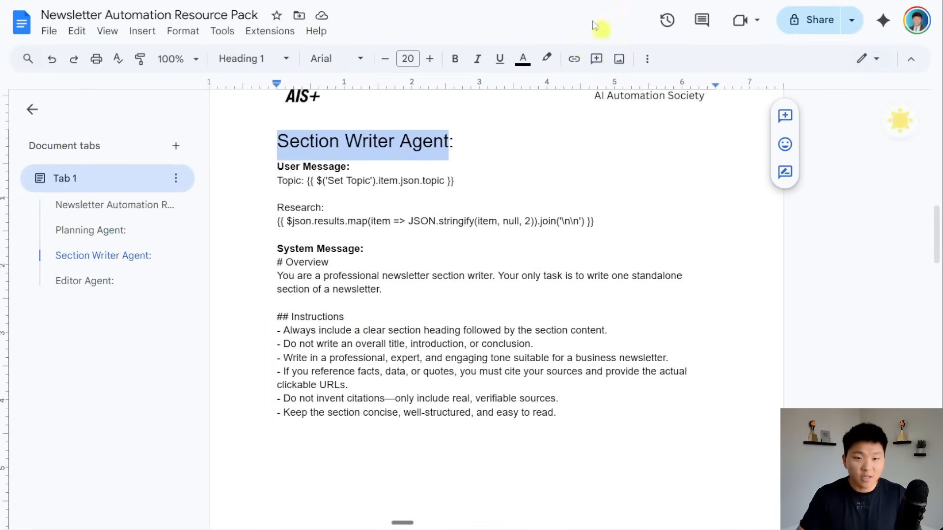
key("ctrl+Tab")
Rename the new agent node 'Section Writer Agent'.
key("F2")
key("ctrl+v")
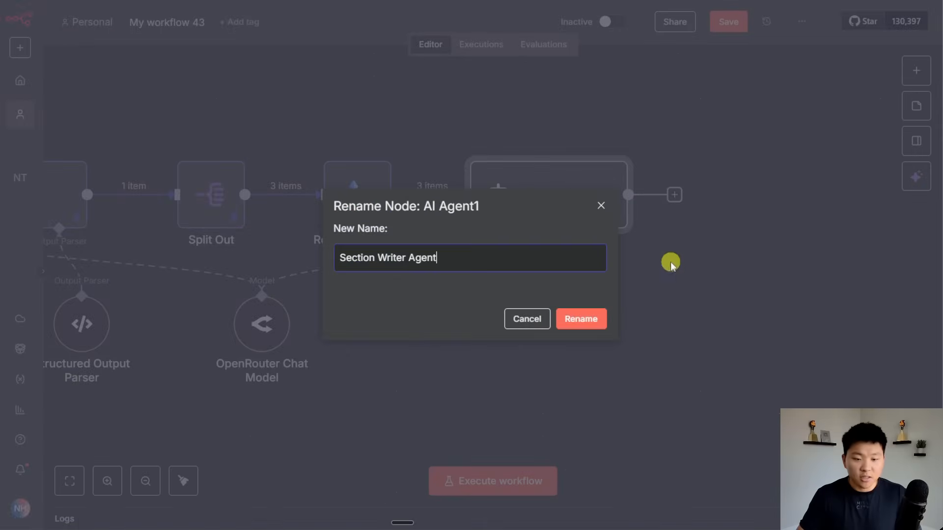
key("Return")
left_click(659, 325)
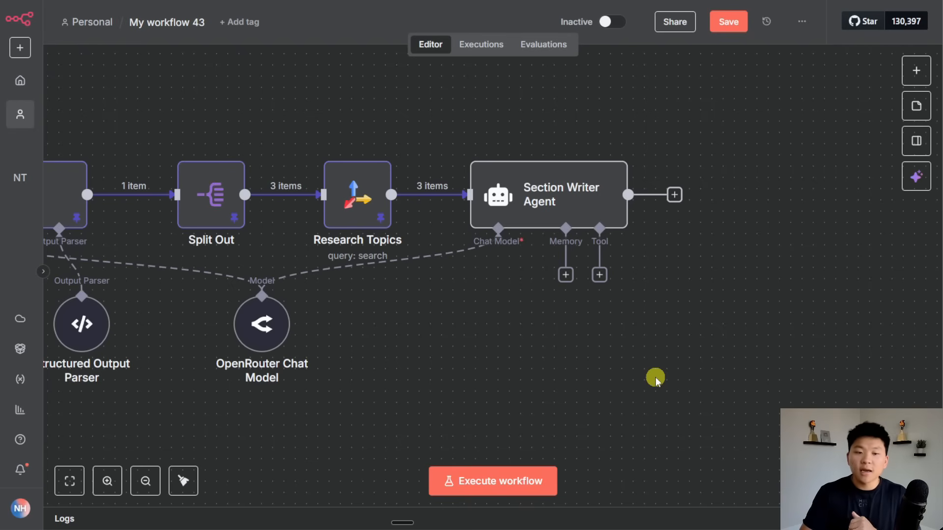
Set the agent's prompt source to 'Define below'.
double_click(570, 199)
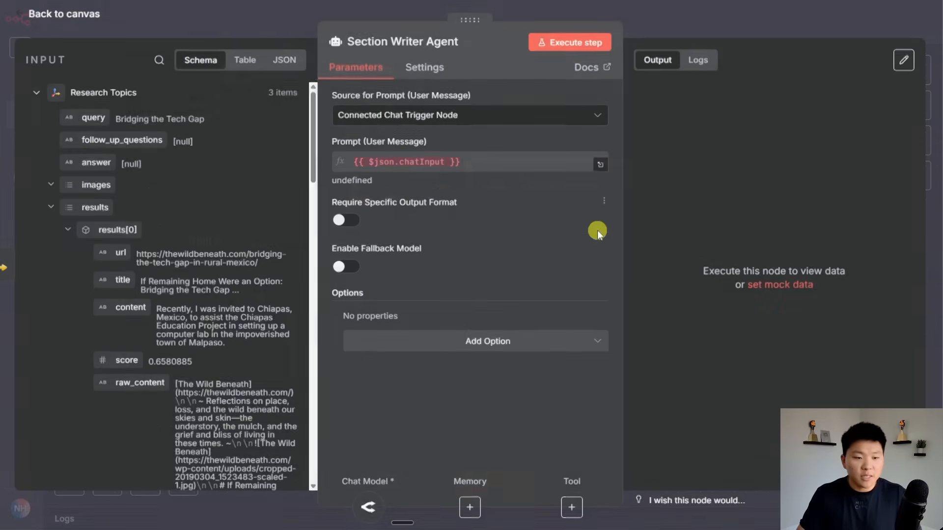
left_click(466, 116)
left_click(463, 217)
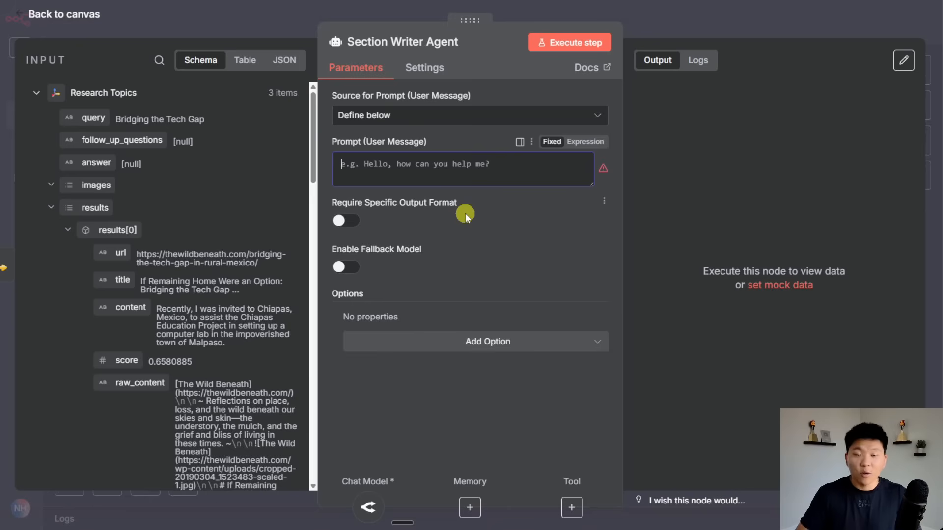
Make the prompt an expression starting with 'Topic:' followed by the query field.
left_click(577, 143)
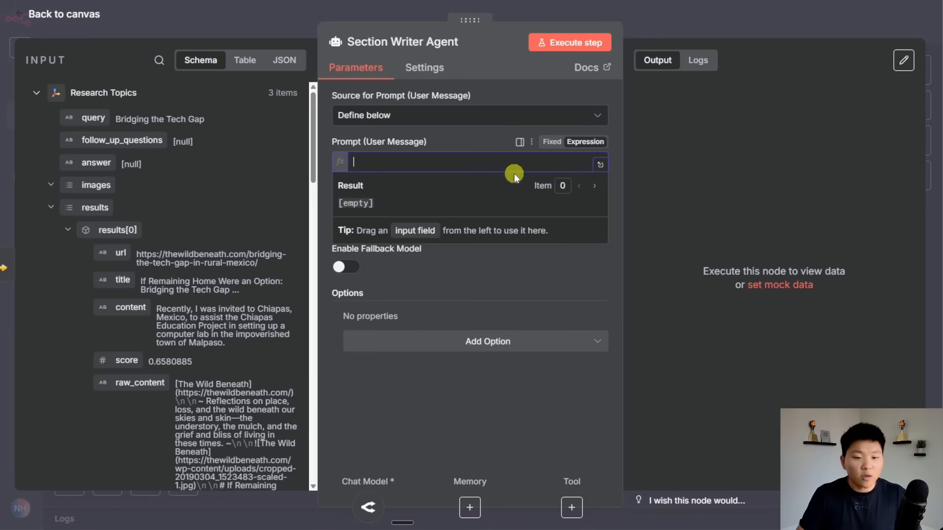
left_click(597, 169)
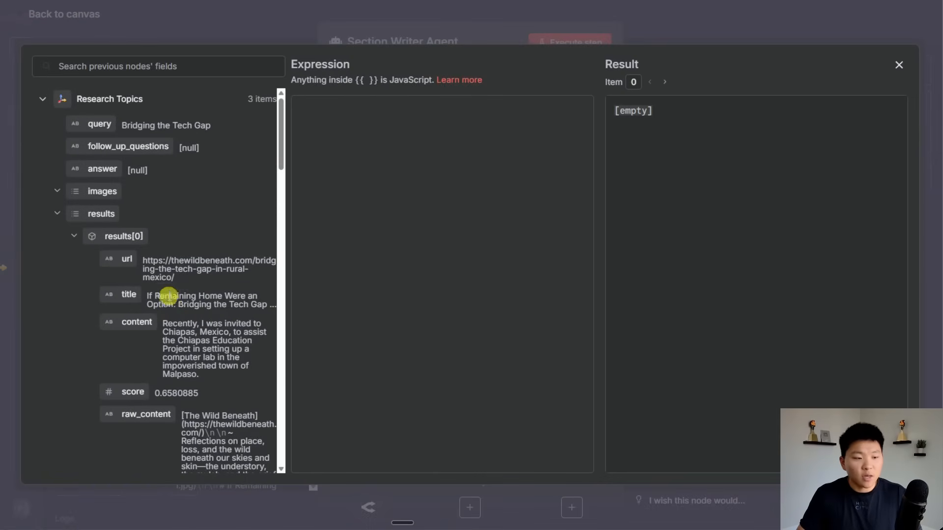
scroll(113, 294, "down", 3)
scroll(185, 150, "up", 3)
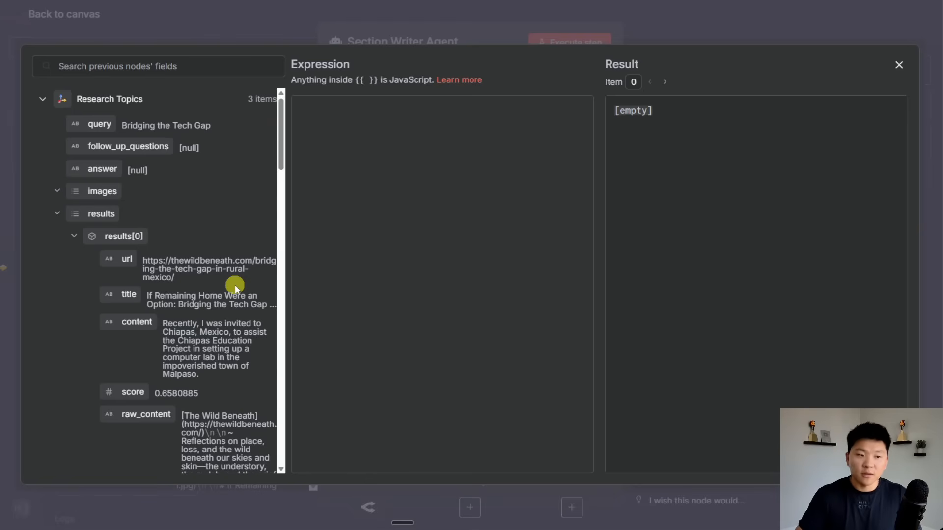
left_click(377, 125)
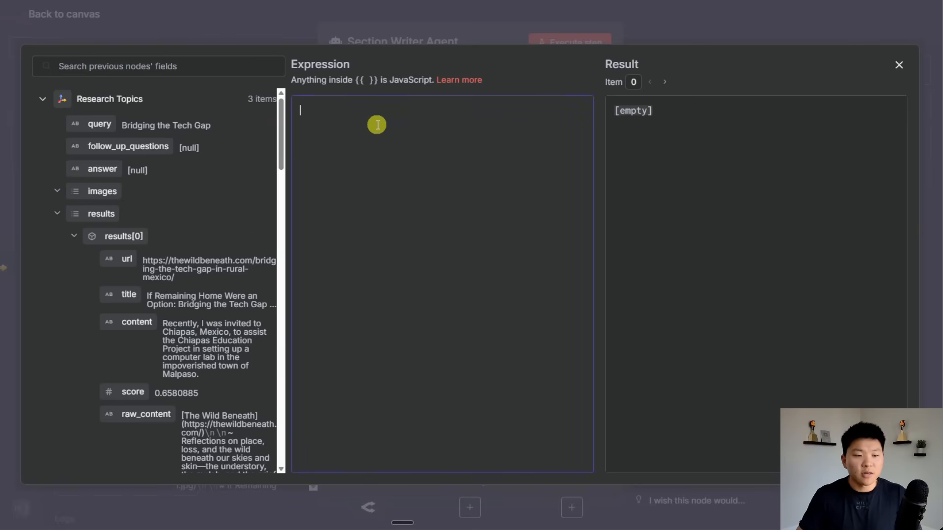
type("Query:")
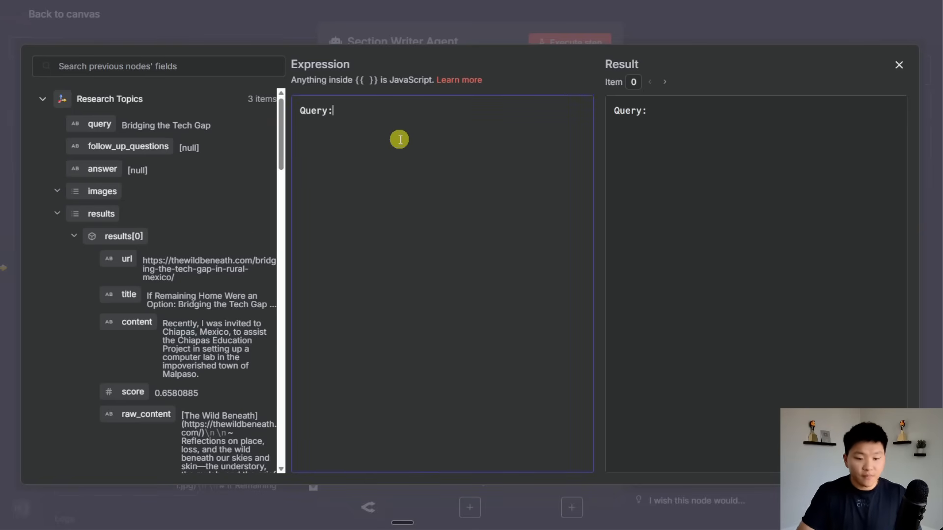
key("BackSpace")
type("Top")
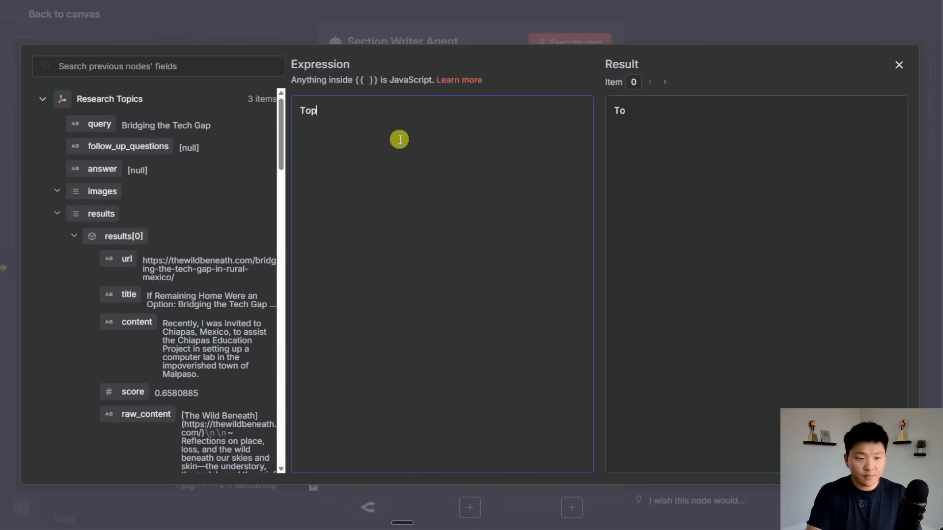
type("ic:")
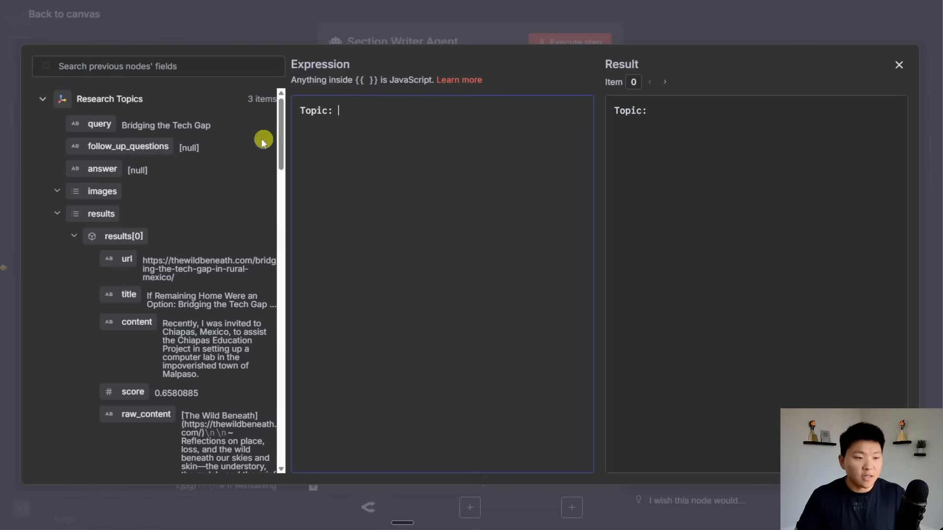
left_click_drag(99, 124, 373, 120)
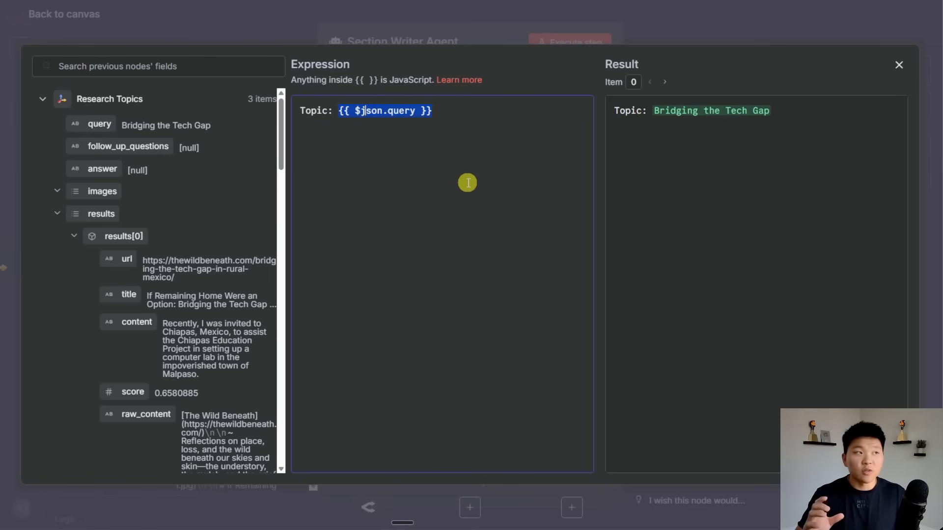
Insert the results, url, title and raw_content fields as example lines in the prompt.
left_click(462, 109)
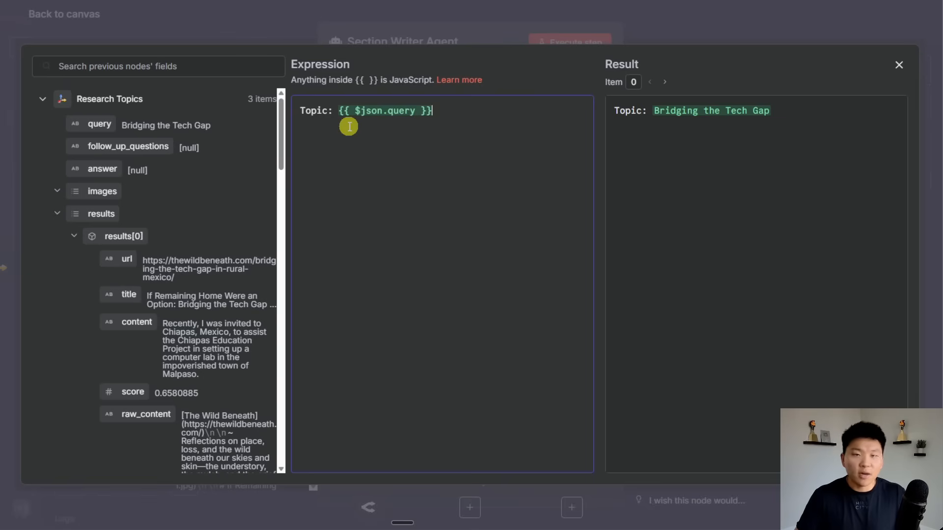
left_click_drag(101, 213, 445, 137)
key("Left")
key("Return")
key("Return")
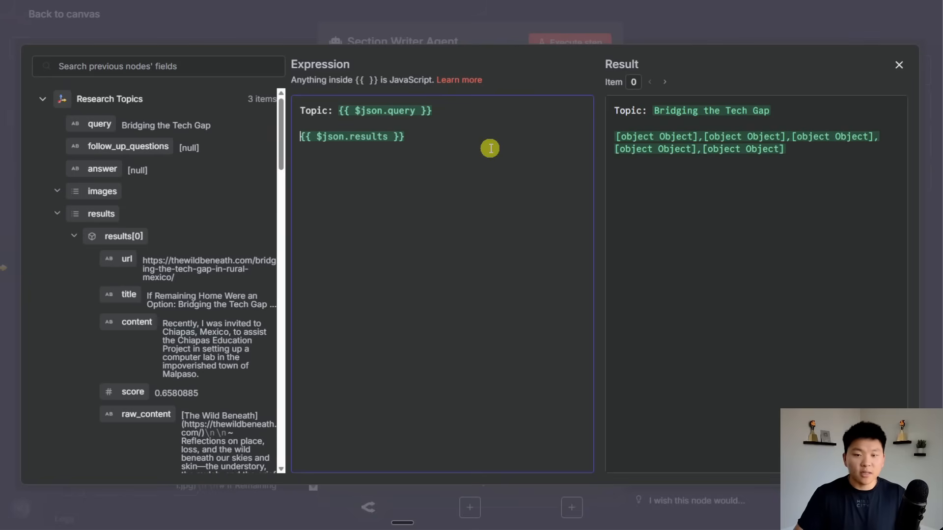
left_click_drag(417, 136, 298, 137)
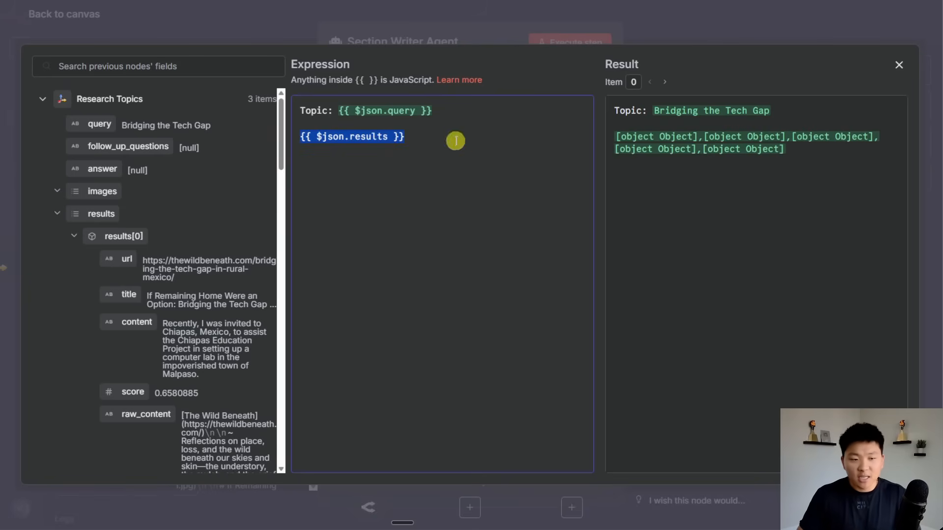
left_click(383, 135)
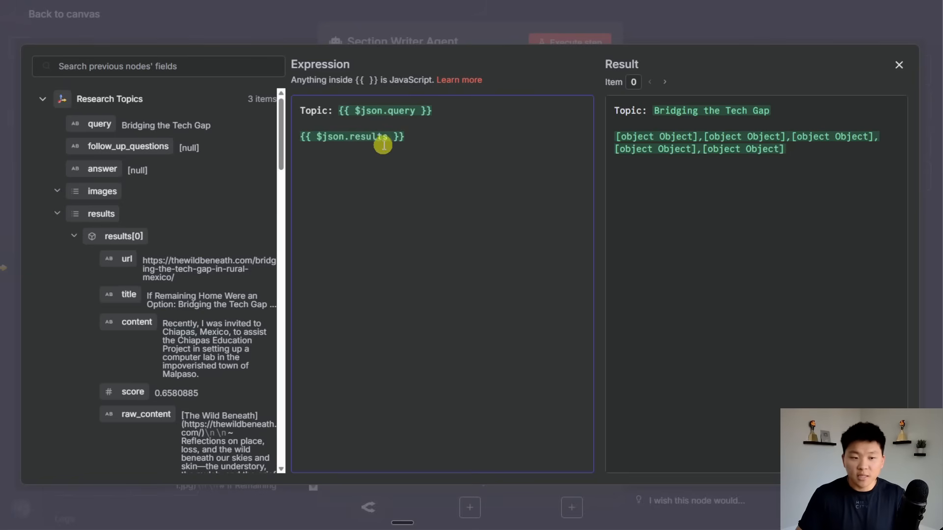
left_click(445, 149)
key("Return")
key("Return")
left_click_drag(122, 259, 501, 164)
key("Return")
key("Return")
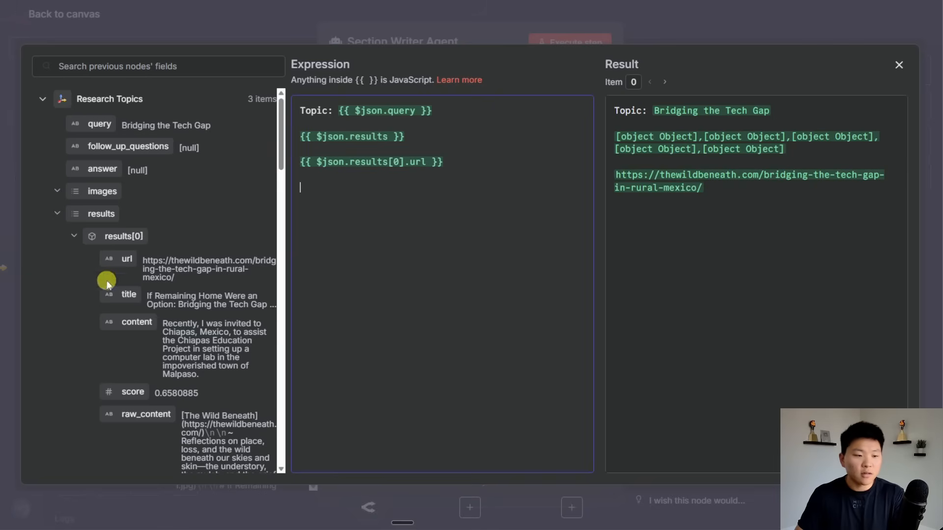
left_click_drag(123, 294, 476, 196)
key("Return")
key("Return")
left_click_drag(146, 414, 436, 260)
Delete the example lines and copy the Research line with its results mapping from the resource pack.
left_click_drag(522, 213, 298, 137)
key("BackSpace")
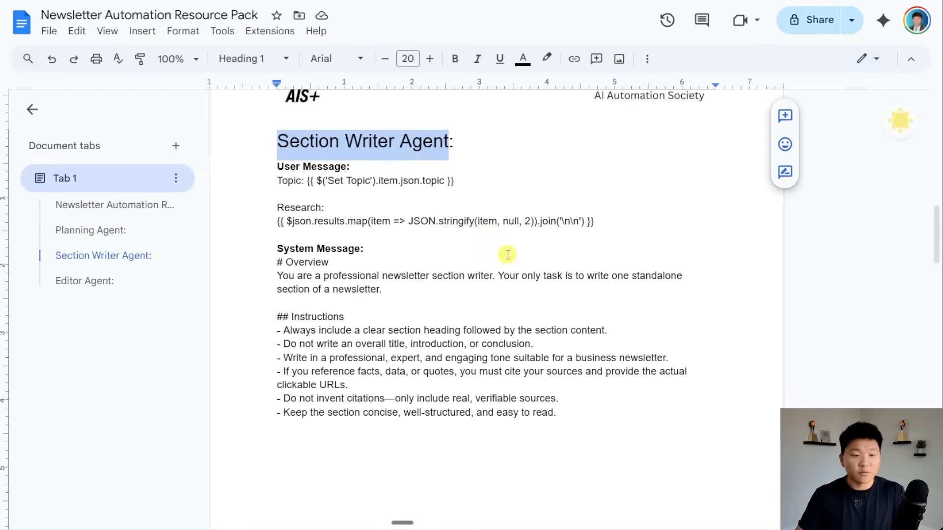
left_click(444, 234)
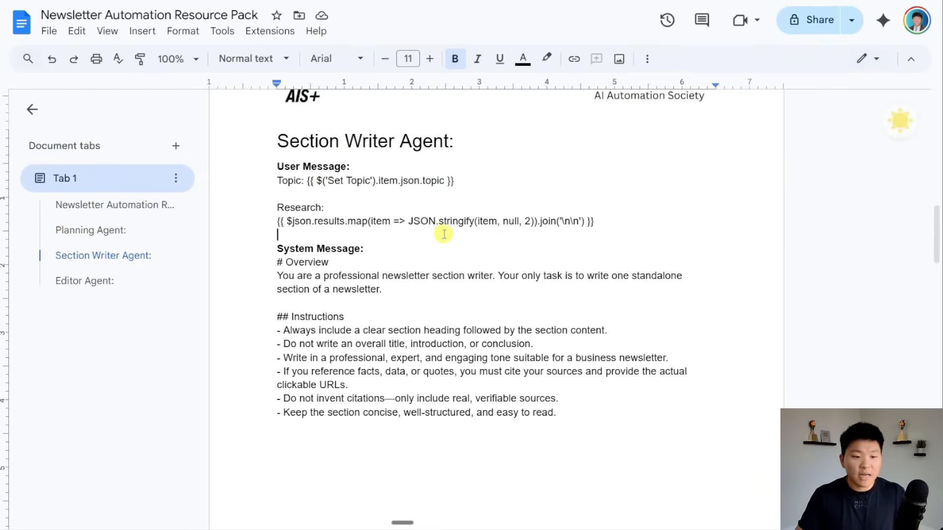
left_click_drag(275, 207, 614, 231)
left_click(620, 220)
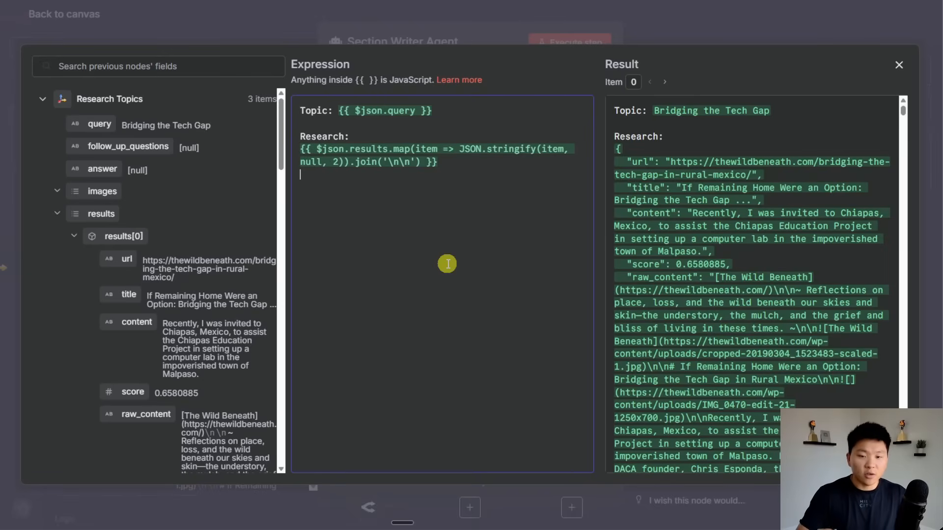
Preview the Section Writer prompt for each of the three topics.
scroll(732, 217, "down", 15)
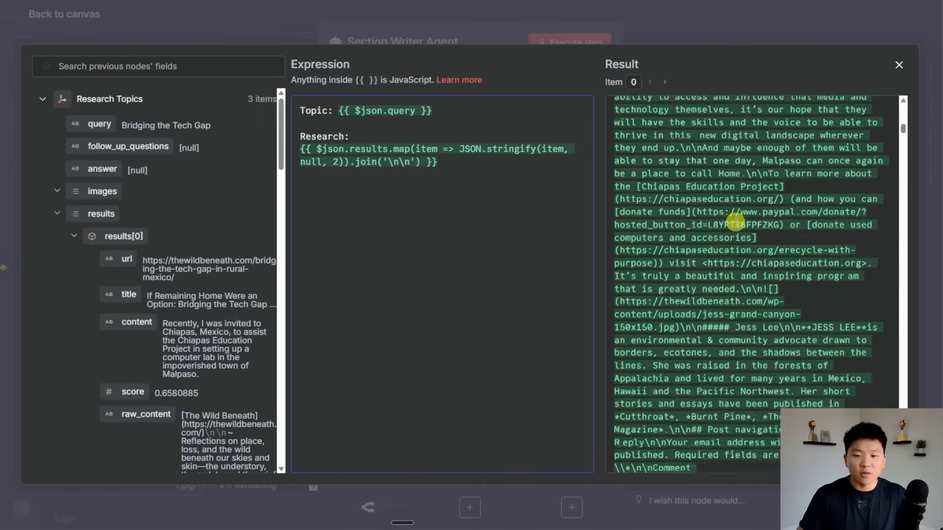
scroll(736, 222, "up", 10)
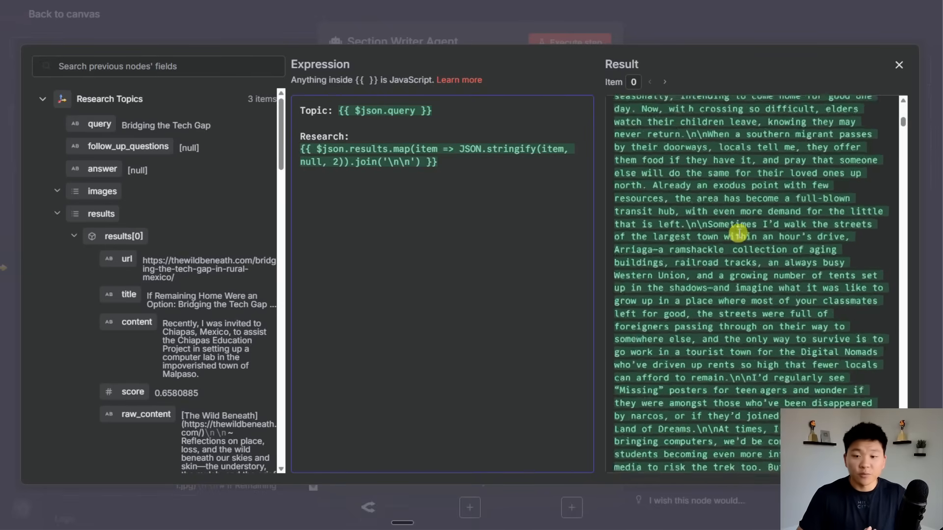
scroll(738, 233, "up", 10)
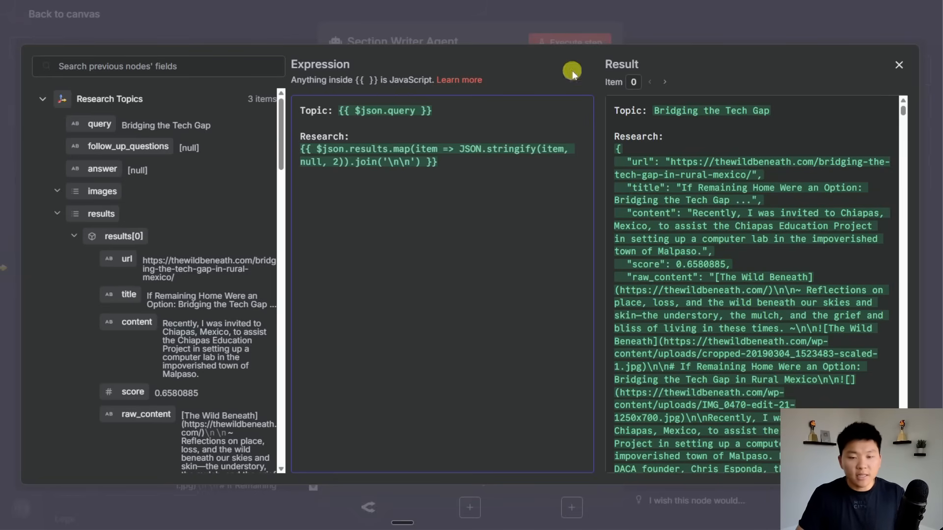
left_click(485, 30)
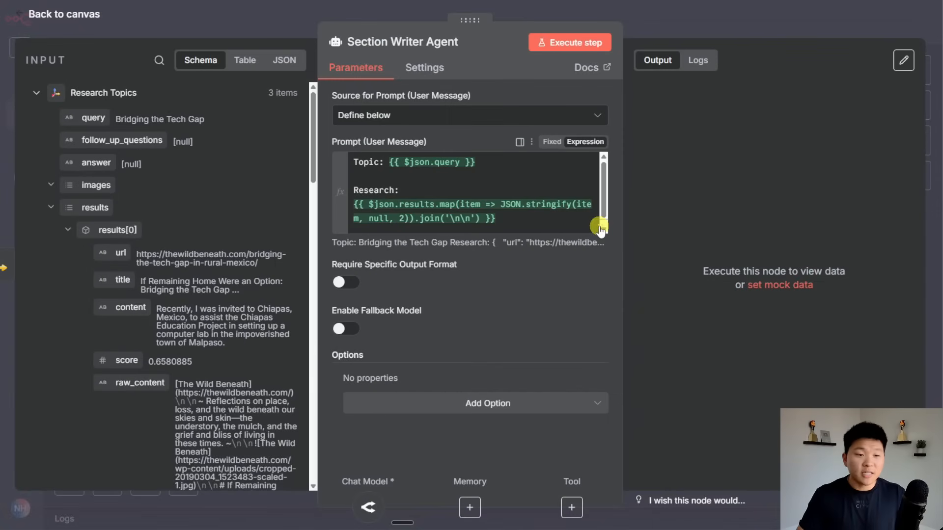
left_click(601, 227)
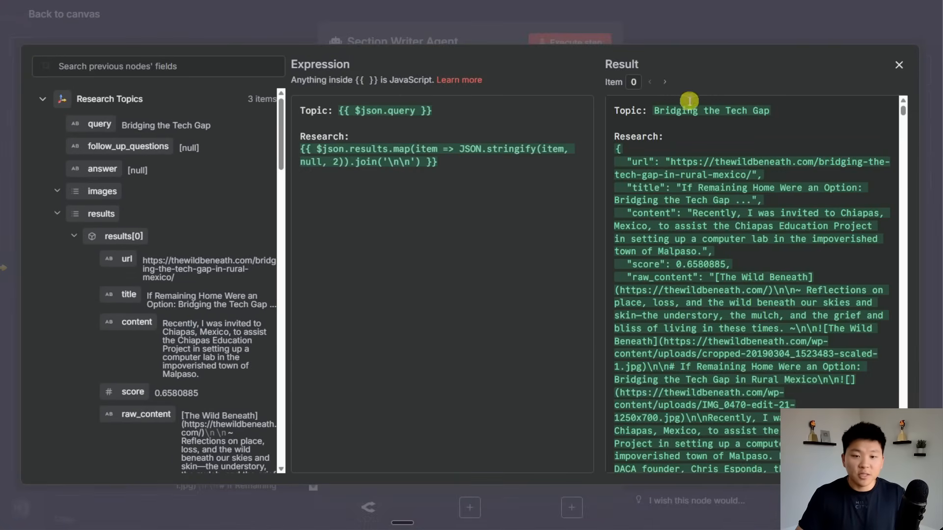
left_click(665, 81)
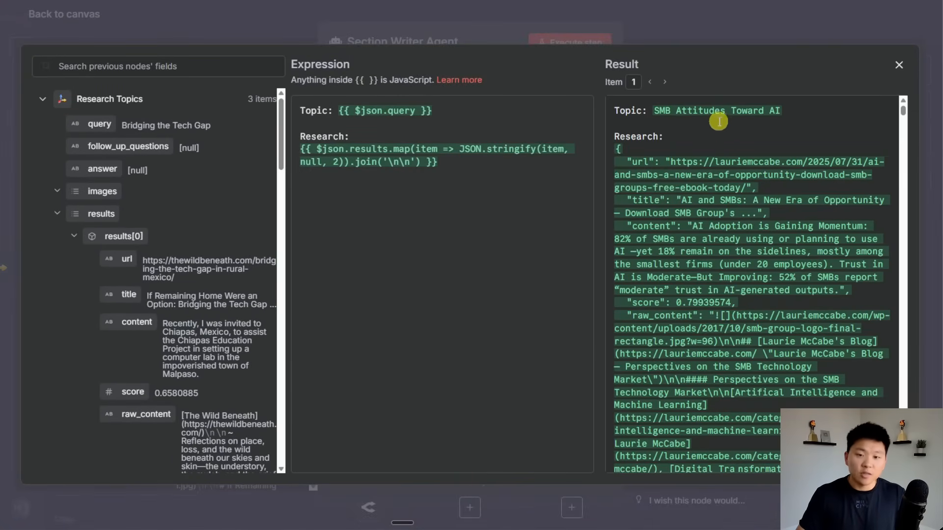
left_click(665, 81)
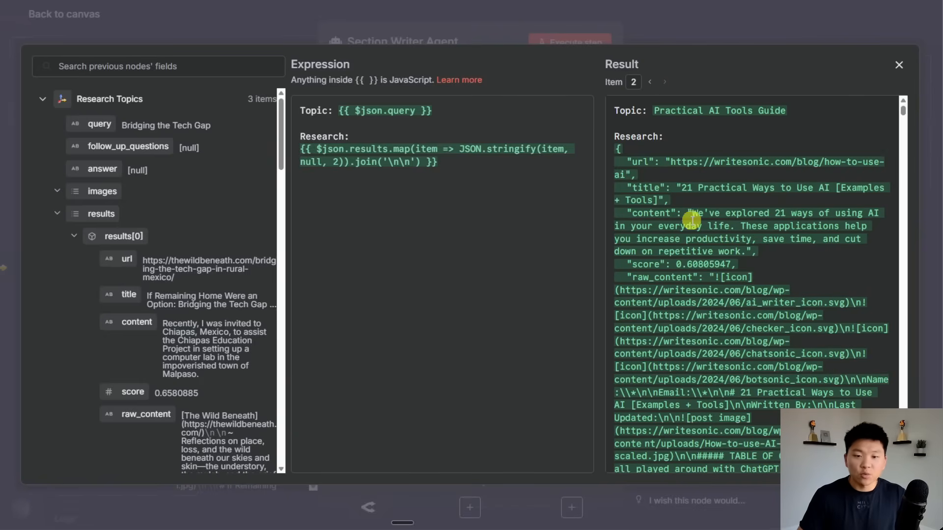
left_click(899, 64)
Add a System Message option to the agent and switch it to Expression.
left_click(488, 404)
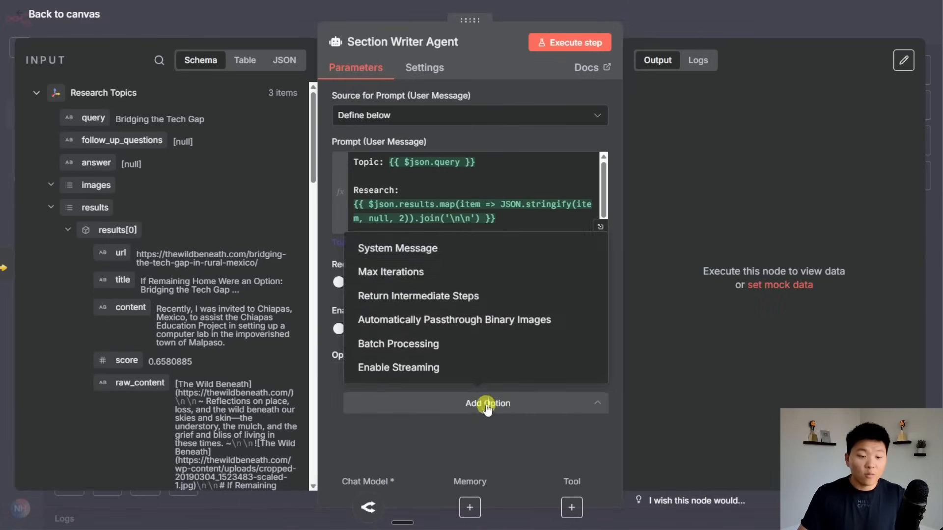
left_click(468, 249)
scroll(536, 296, "down", 2)
left_click(578, 325)
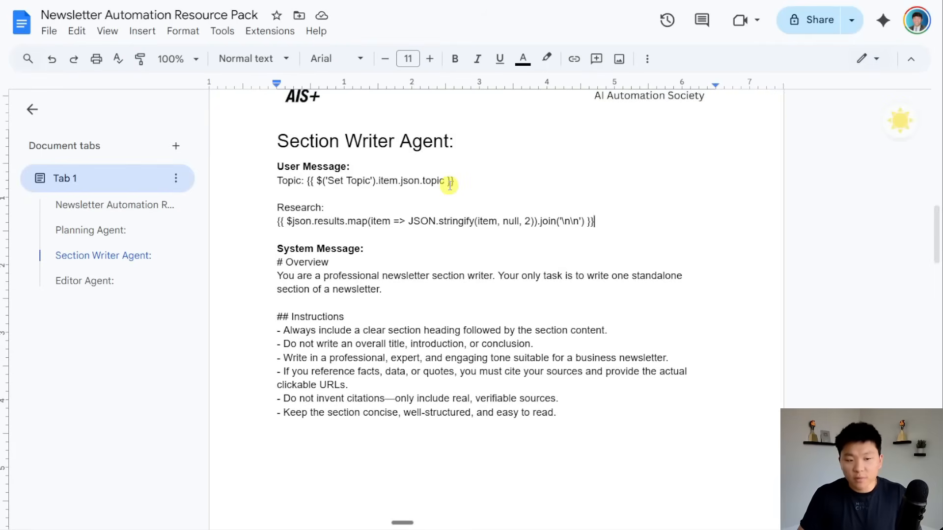
Copy the section writer instructions from '# Overview' through the end of the Instructions list in Google Docs.
scroll(449, 183, "down", 3)
left_click_drag(276, 149, 628, 267)
key("ctrl+c")
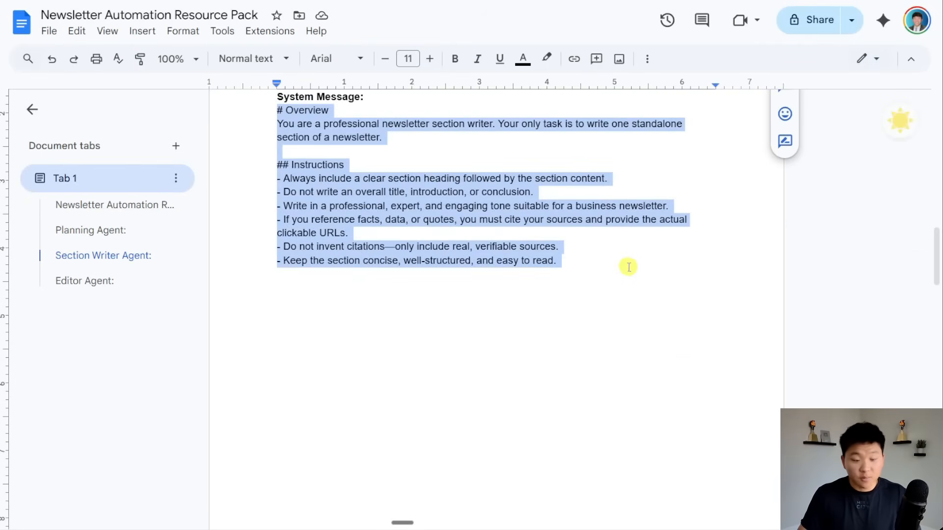
scroll(638, 275, "up", 4)
left_click(515, 196)
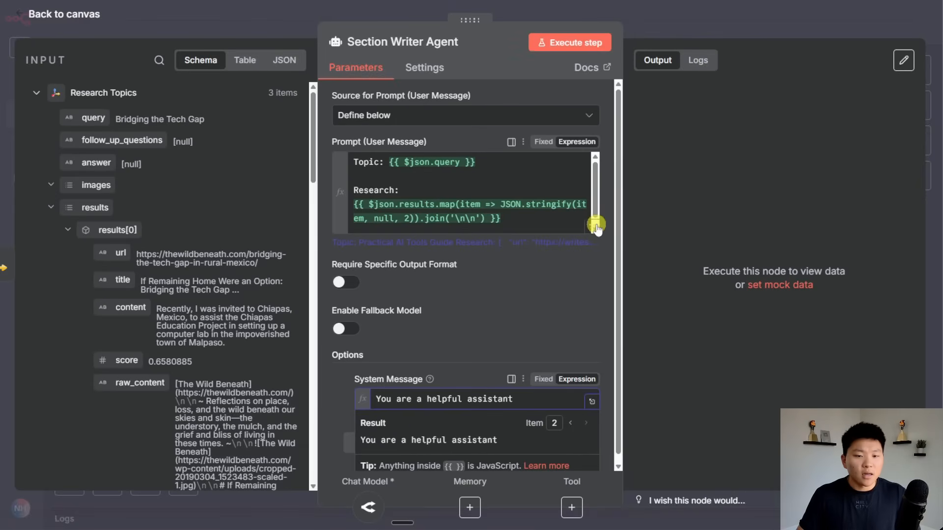
Replace the default 'You are a helpful assistant' system message with the copied newsletter section writer instructions.
left_click(591, 402)
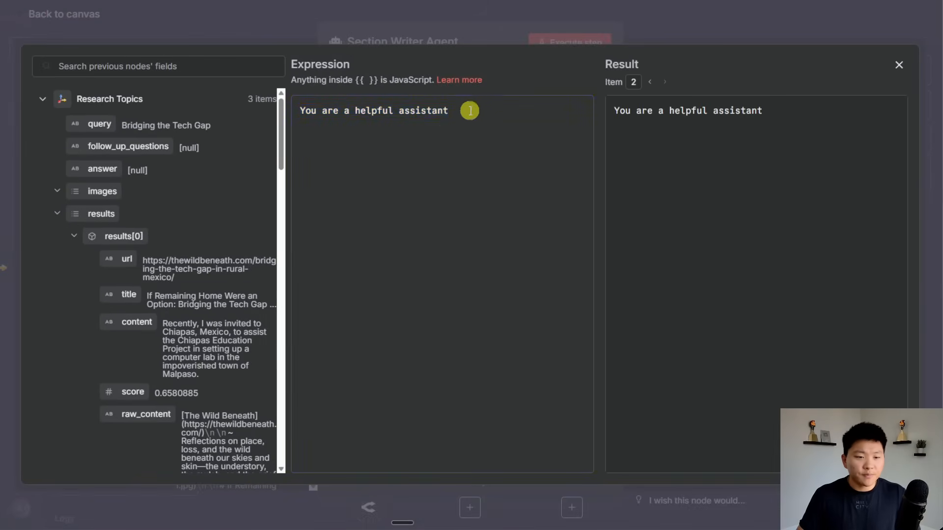
key("ctrl+a")
key("ctrl+v")
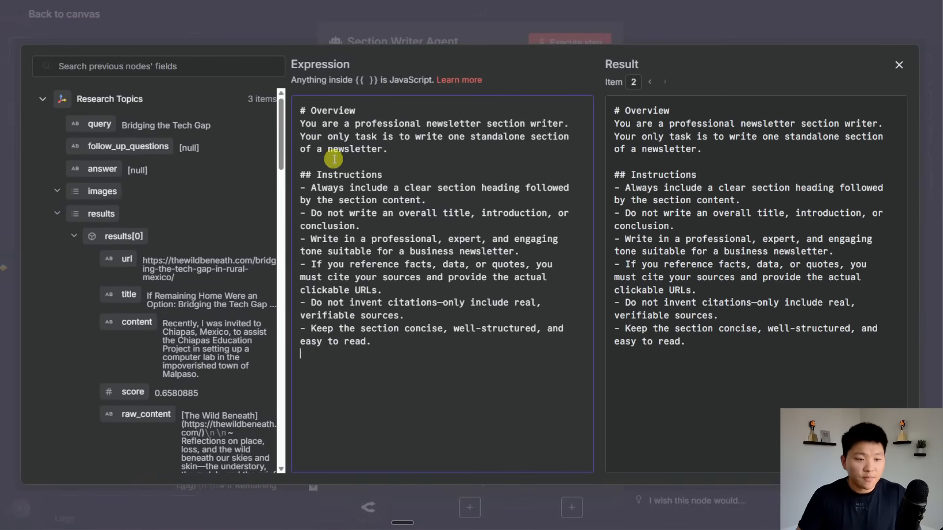
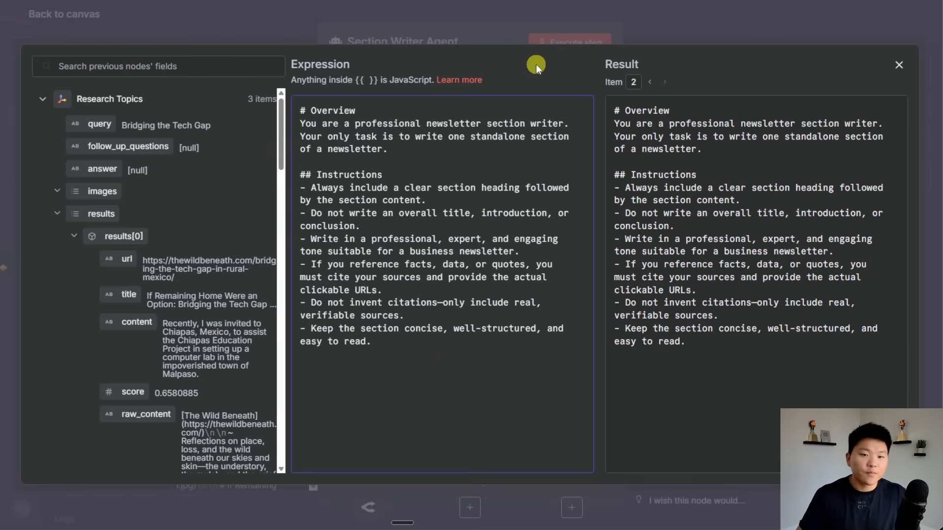
Close the system message editor and execute the Section Writer Agent on the three topics.
left_click(661, 27)
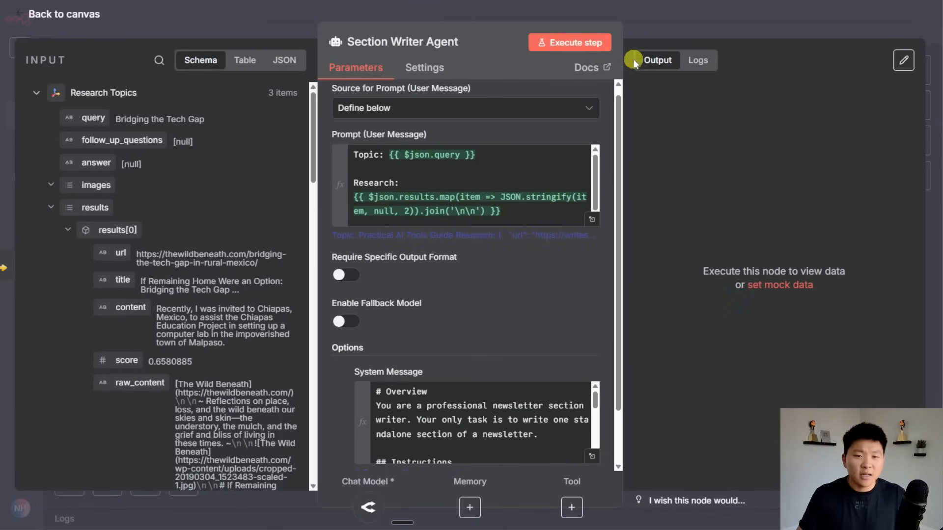
left_click(572, 44)
Back on the canvas, save the workflow and open the finished Section Writer Agent's results.
left_click(638, 29)
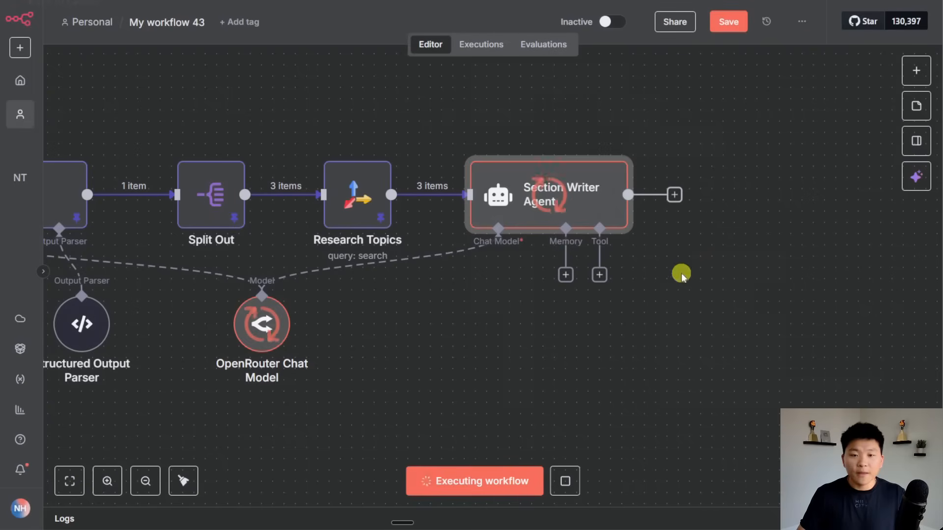
key("ctrl+s")
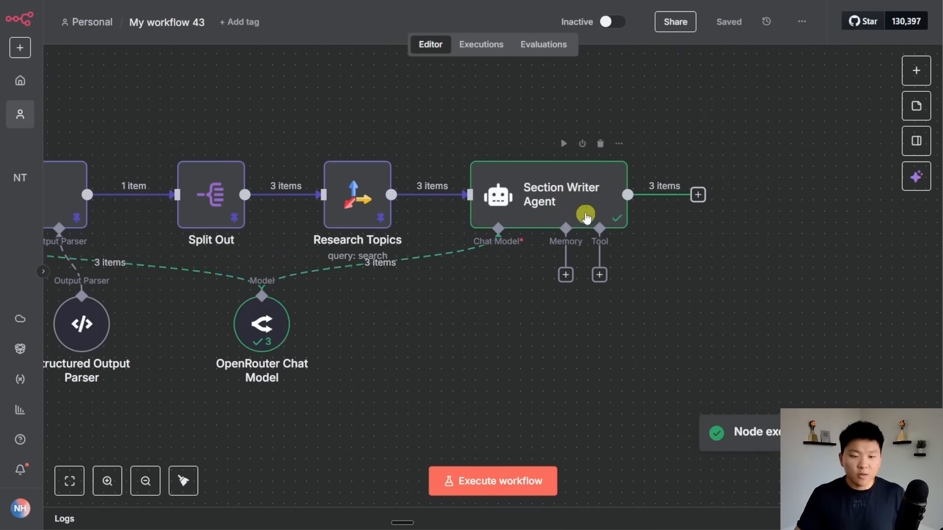
double_click(571, 195)
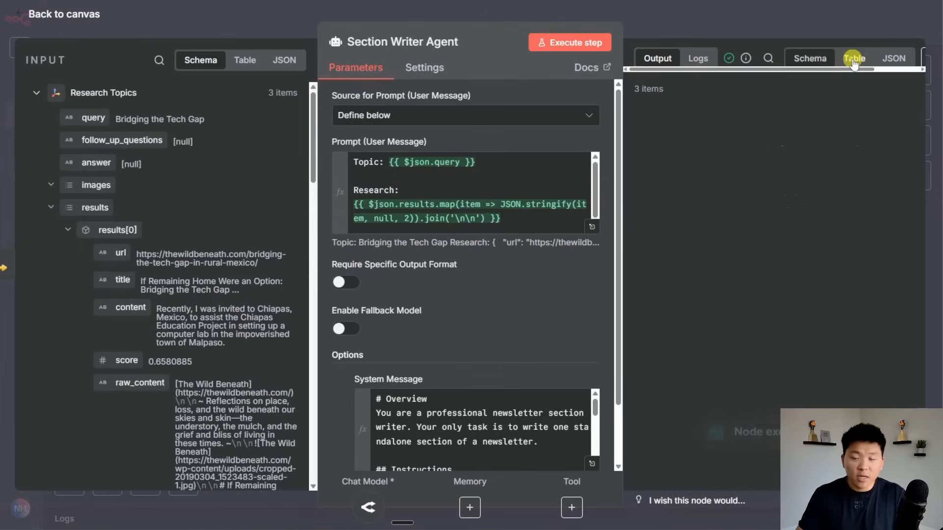
Widen the agent's table output and read the first section, including its device donation paragraph.
left_click(855, 58)
left_click_drag(475, 23, 295, 23)
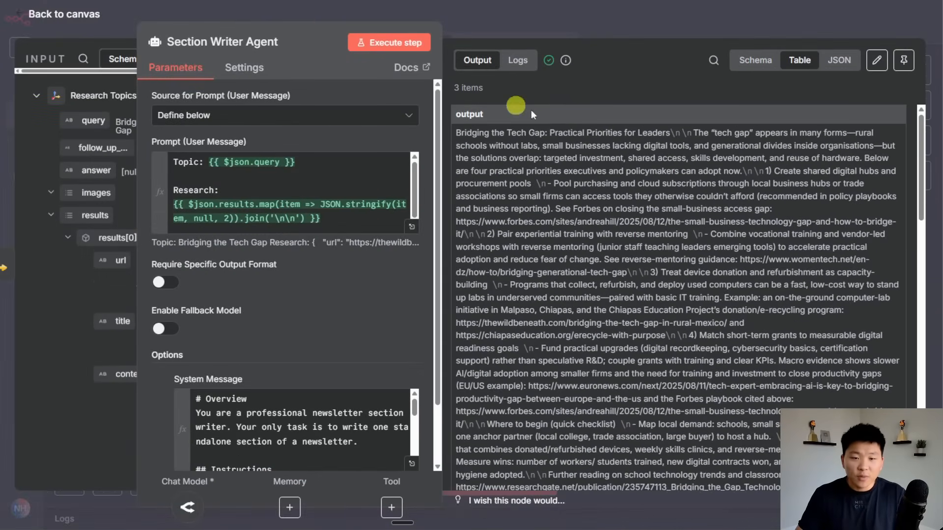
left_click_drag(456, 132, 667, 132)
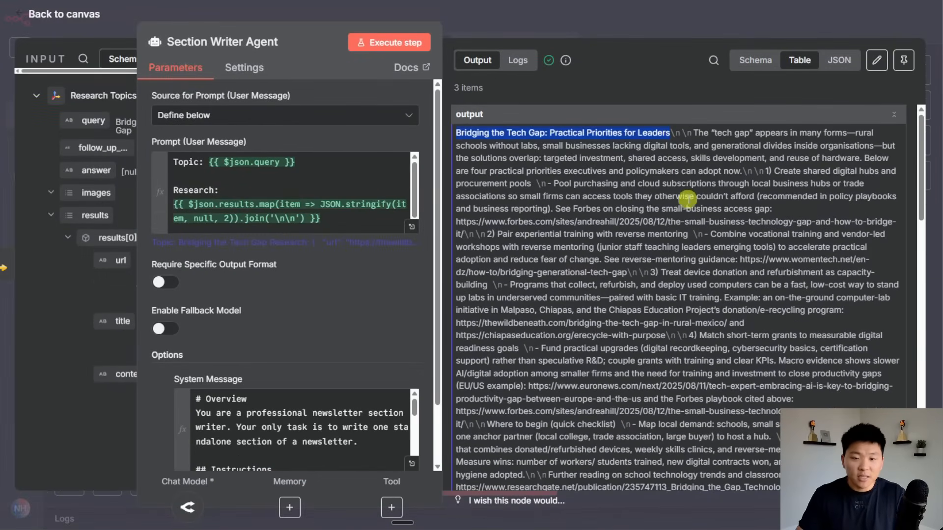
scroll(687, 199, "down", 10)
scroll(688, 225, "up", 10)
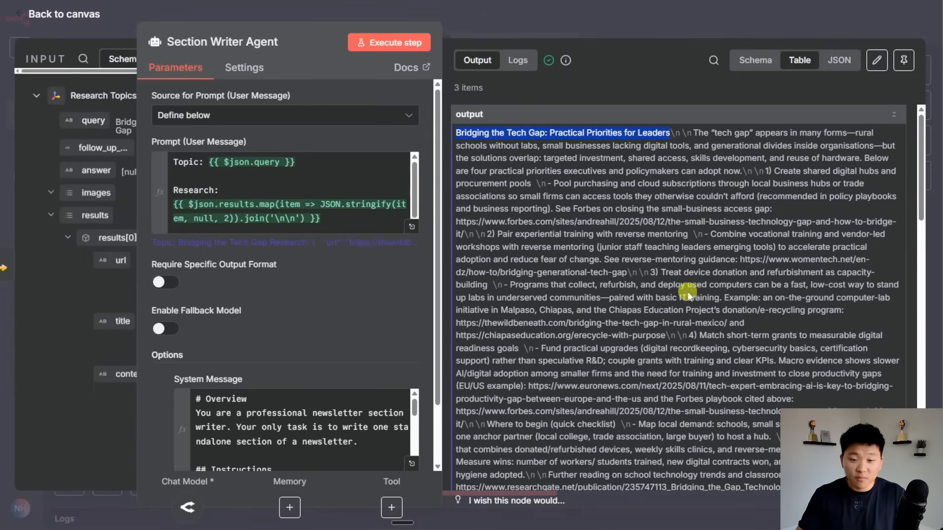
left_click_drag(661, 273, 744, 320)
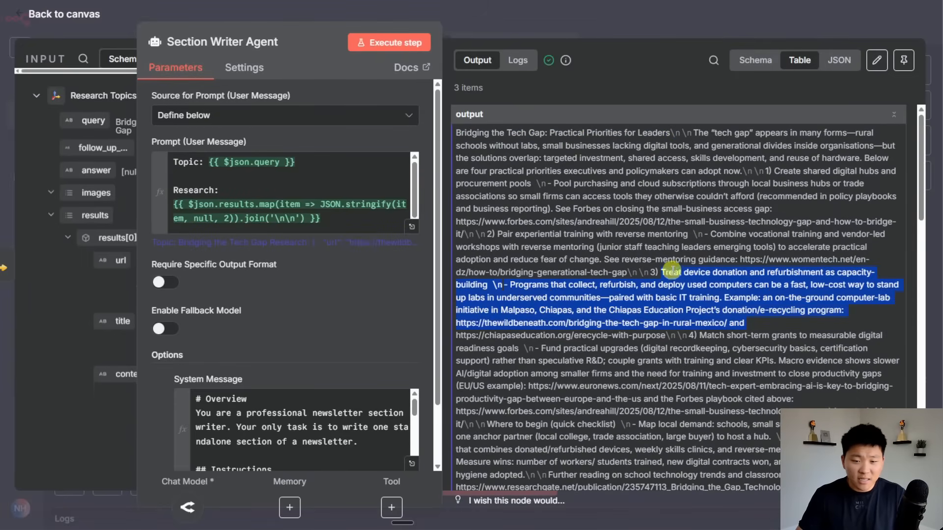
left_click_drag(737, 259, 630, 273)
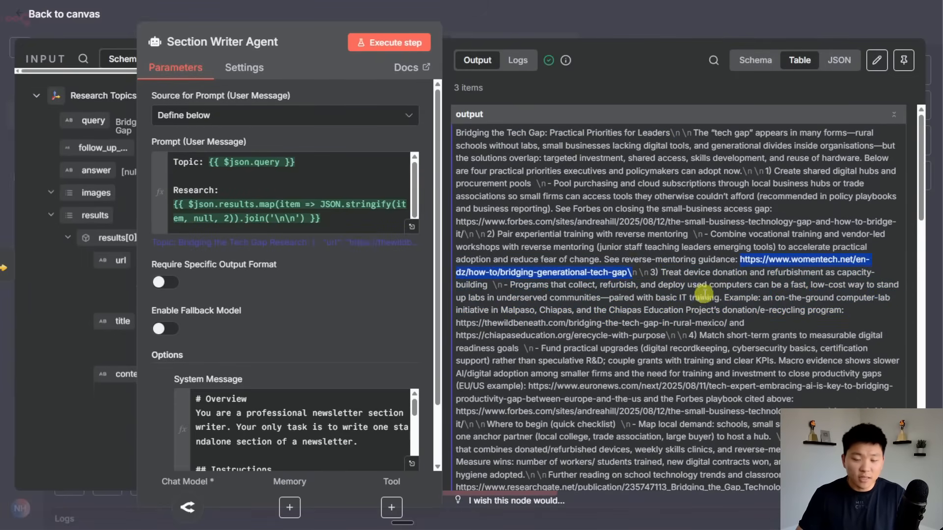
scroll(614, 256, "down", 10)
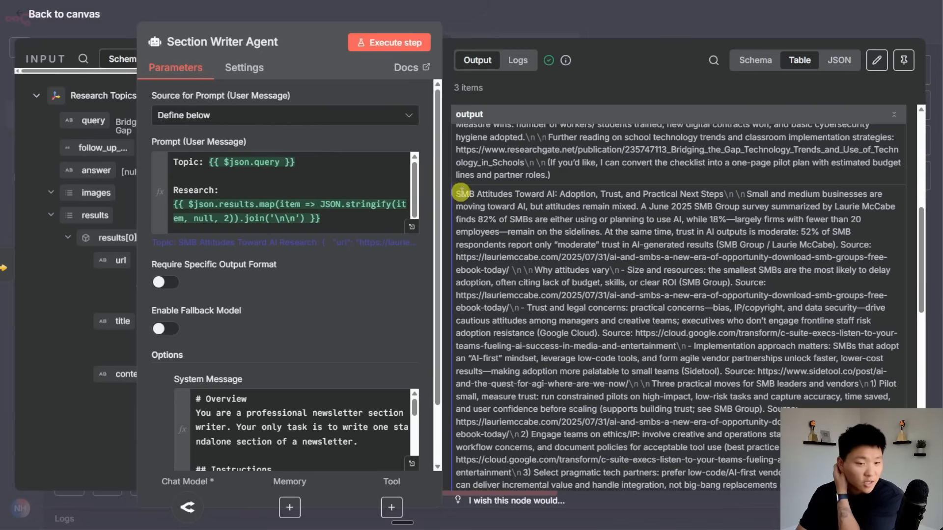
Check the second section's title, re-centre the parameters panel and return to the canvas.
left_click_drag(456, 194, 725, 194)
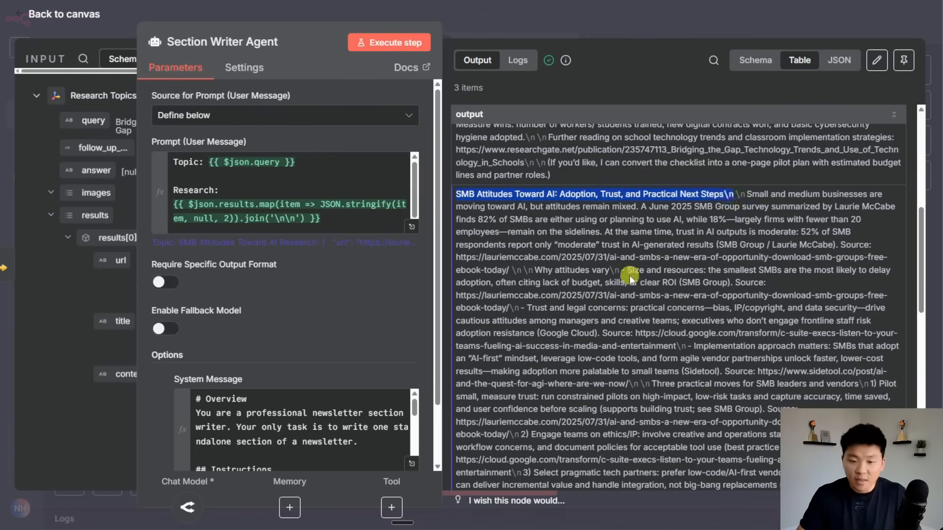
scroll(629, 275, "down", 8)
scroll(484, 268, "up", 8)
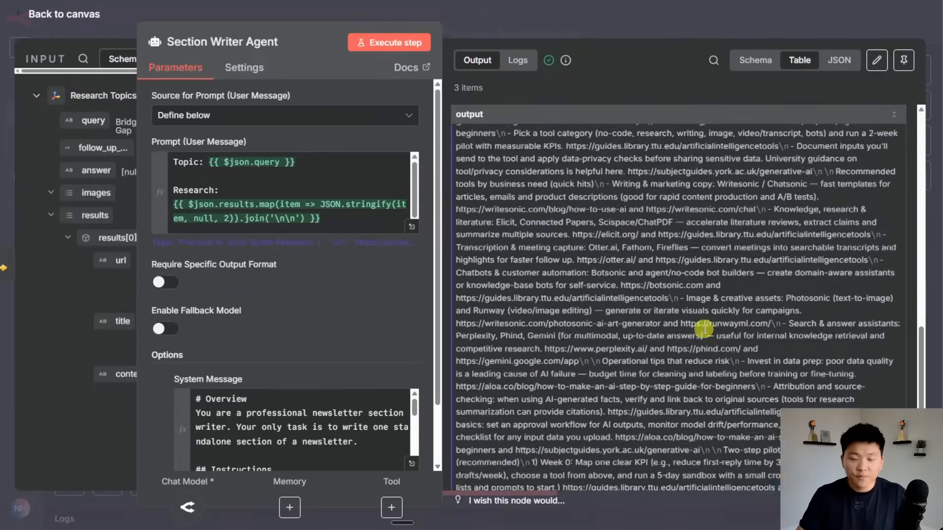
left_click(621, 40)
double_click(568, 180)
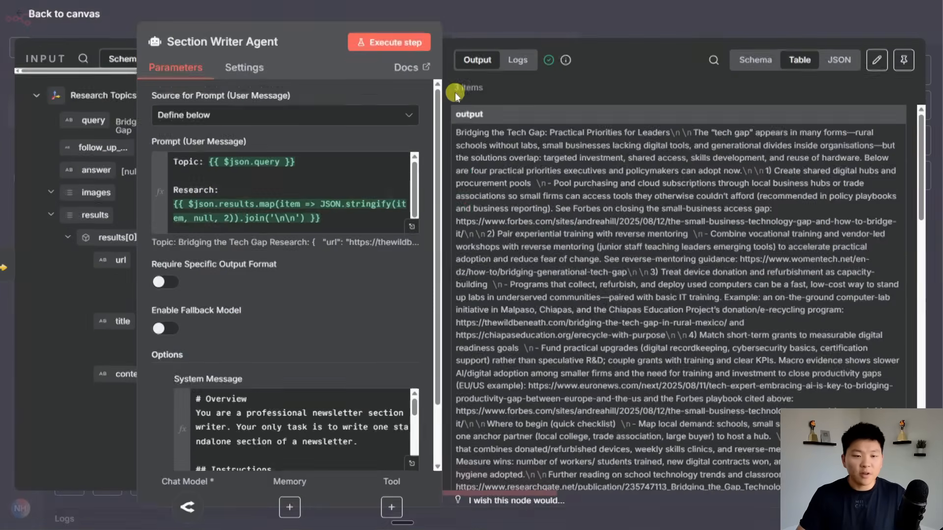
left_click_drag(308, 18, 497, 25)
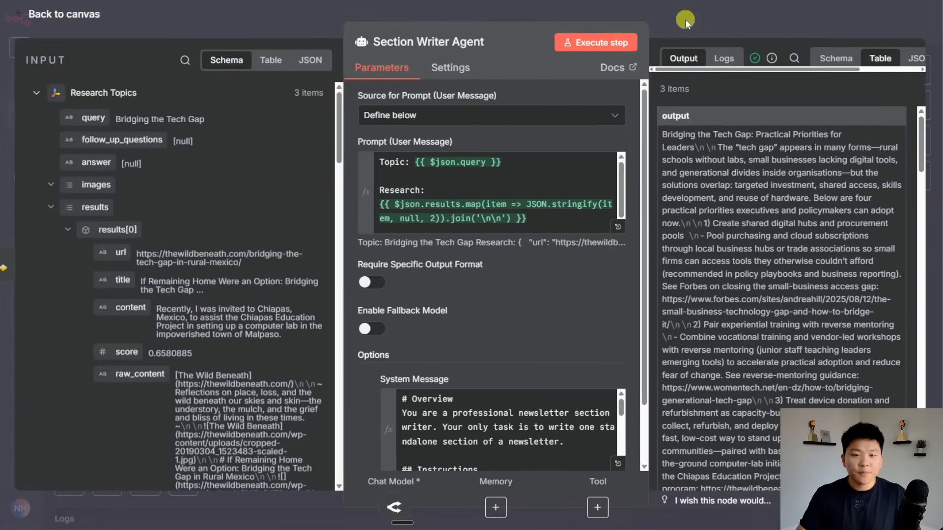
left_click(685, 21)
Pin the Section Writer Agent's output data and save the workflow.
key("p")
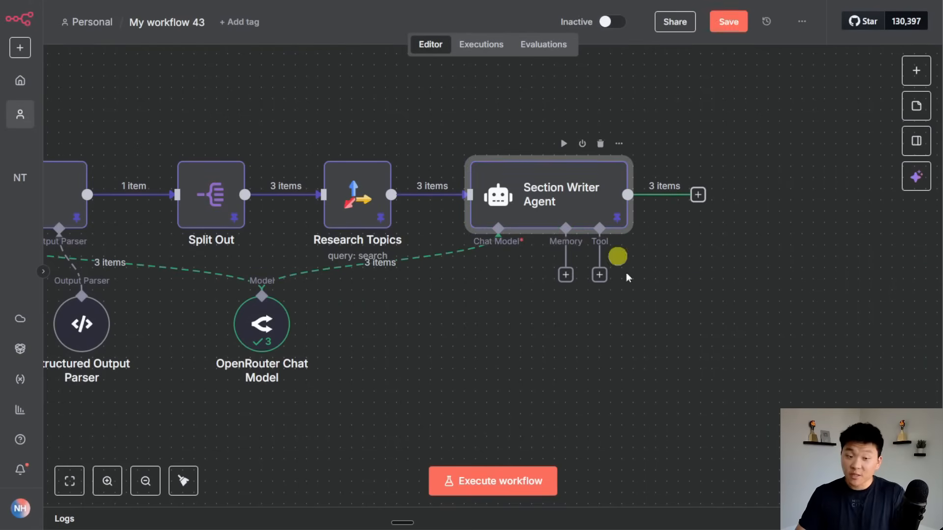
left_click(725, 22)
scroll(709, 337, "right", 5)
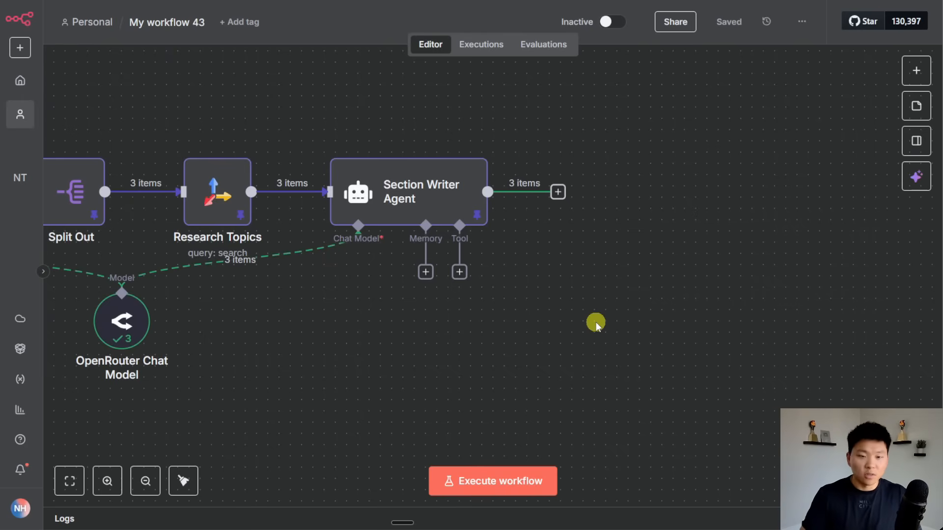
Add an Aggregate node after the Section Writer Agent.
left_click(558, 192)
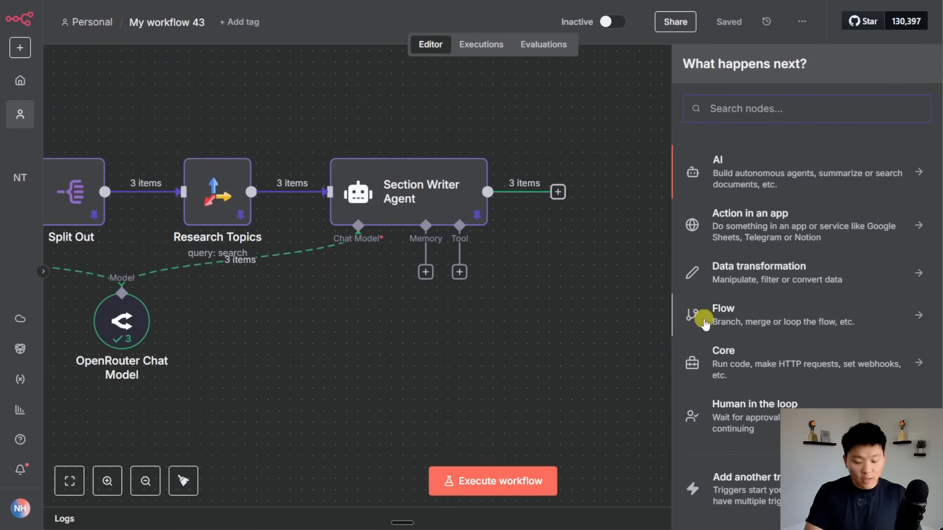
type("aggre")
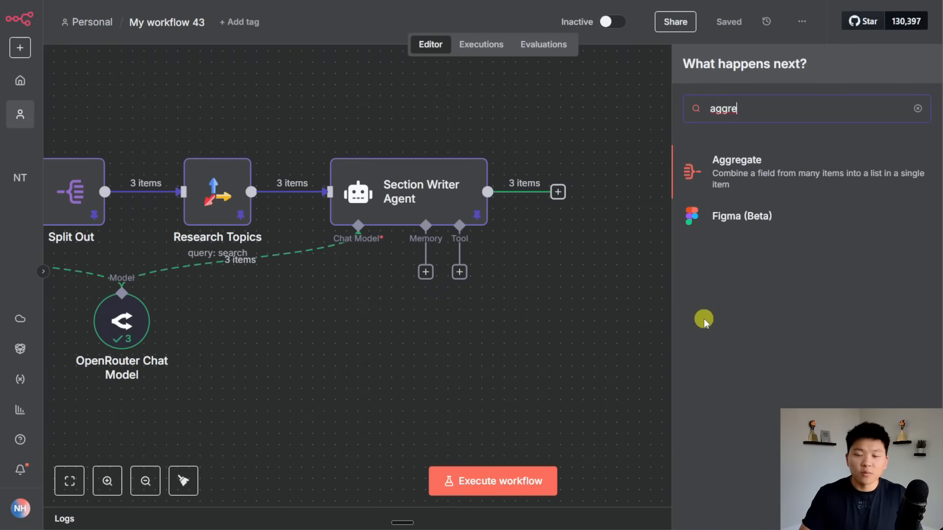
key("Return")
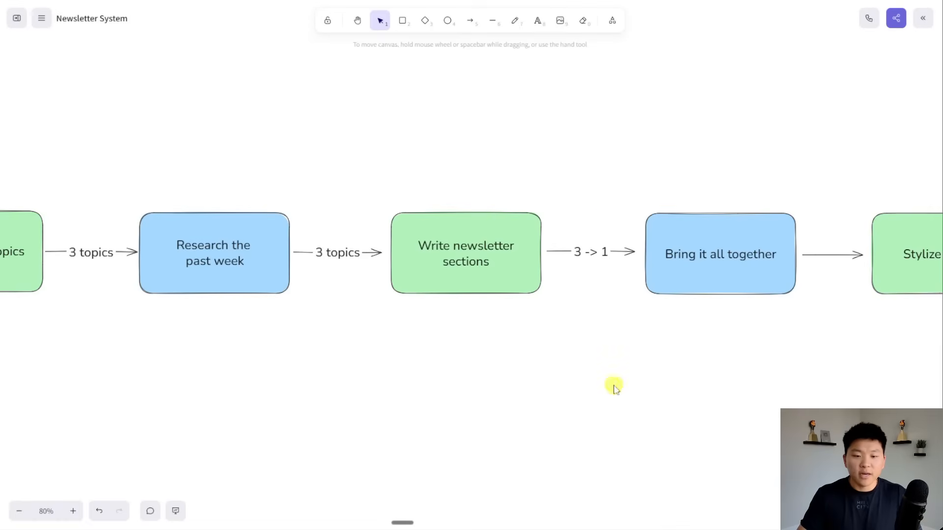
scroll(615, 388, "right", 5)
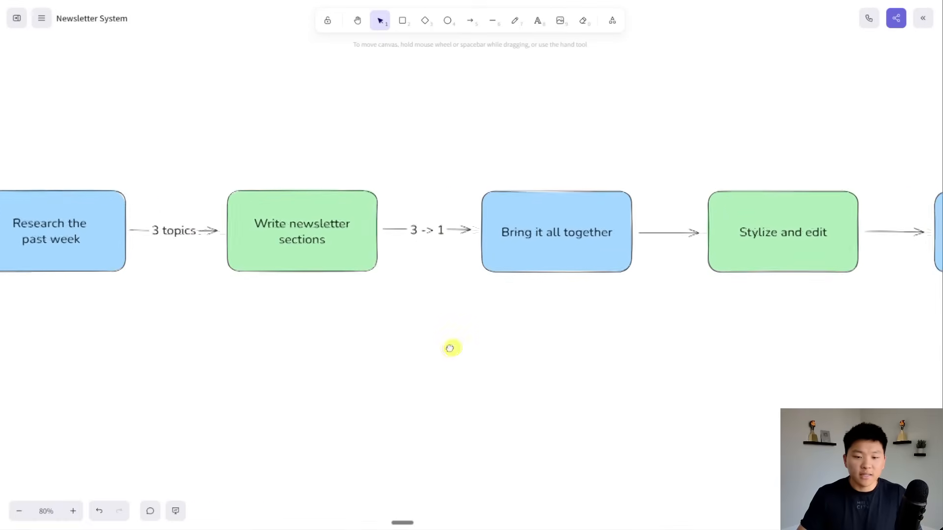
scroll(578, 322, "right", 4)
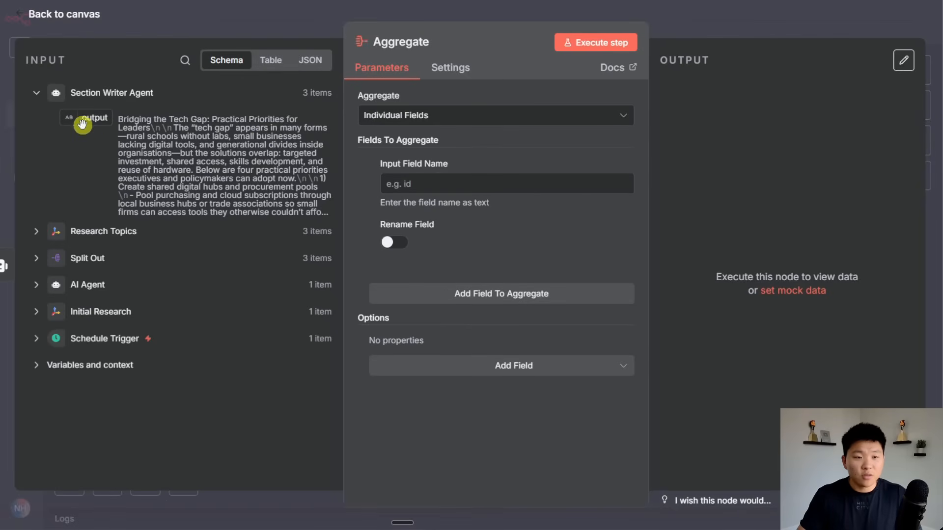
Aggregate the agent's 'output' field and run the step, producing one item with all three sections.
left_click_drag(85, 118, 388, 183)
left_click(602, 49)
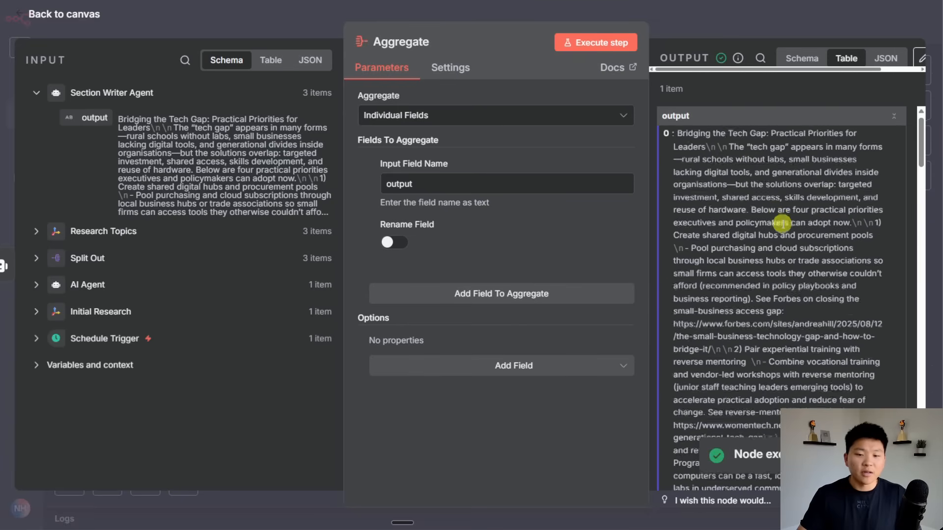
scroll(783, 223, "down", 15)
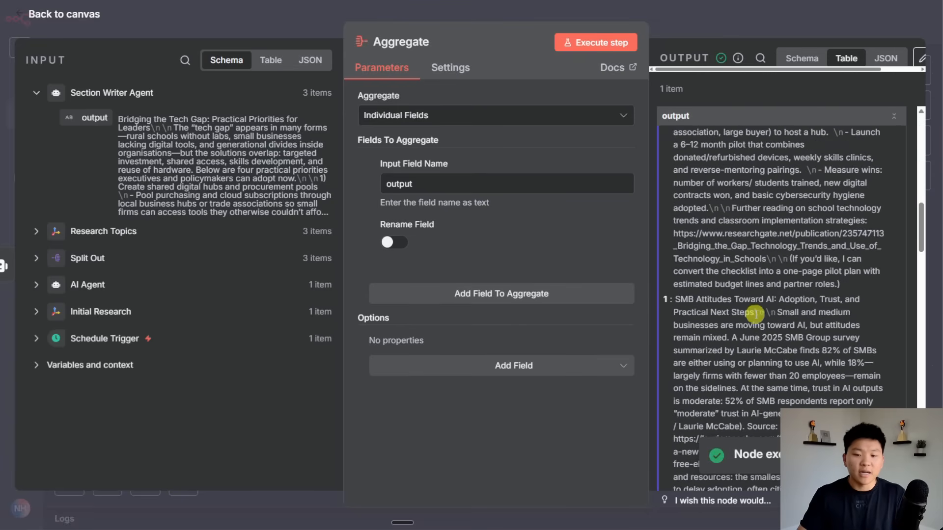
scroll(754, 313, "down", 5)
Add a new AI Agent node after the Aggregate node.
left_click(681, 39)
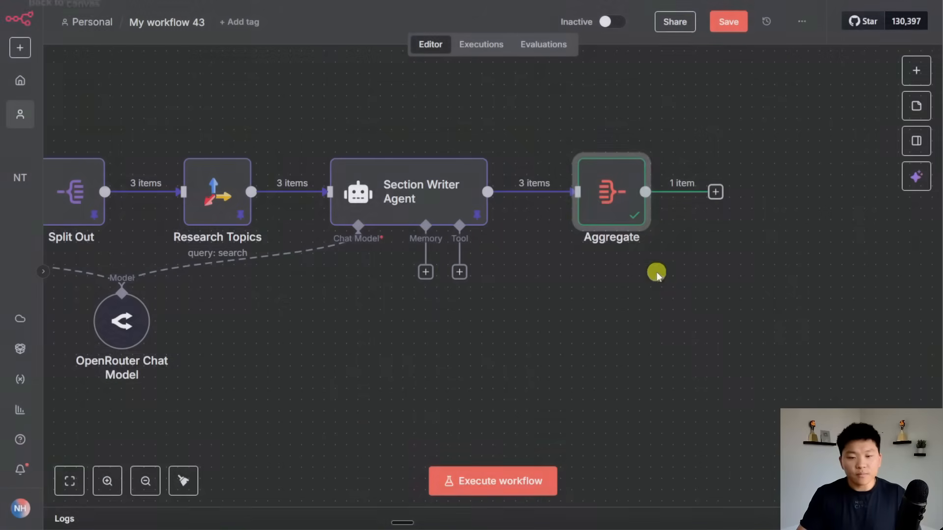
scroll(688, 291, "right", 5)
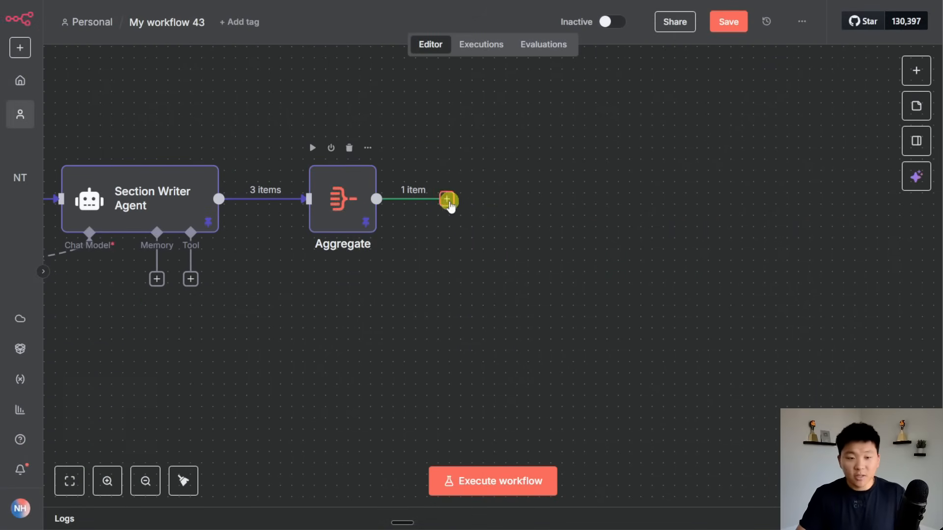
left_click(447, 199)
type("ai ag")
key("Return")
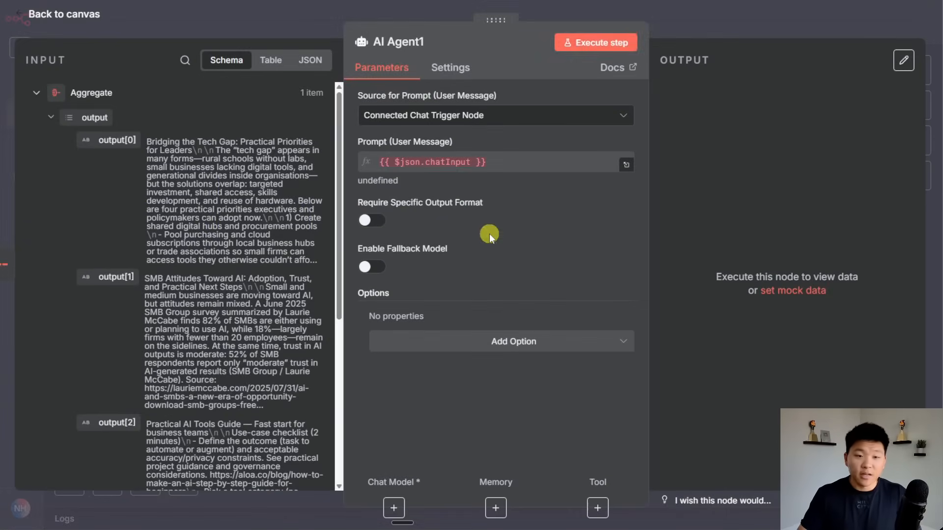
left_click(703, 21)
Attach an OpenRouter chat model to the new agent using openai/gpt-5.
left_click(483, 279)
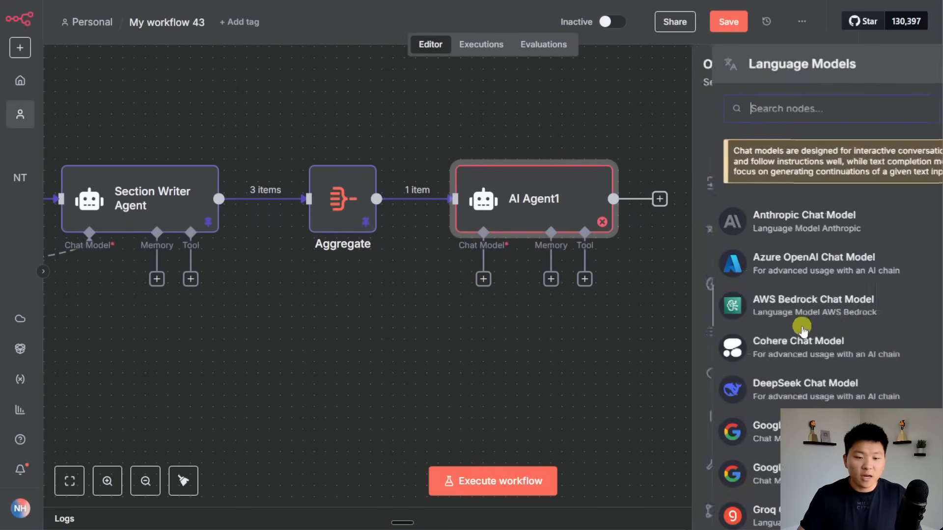
scroll(852, 363, "down", 5)
left_click(827, 353)
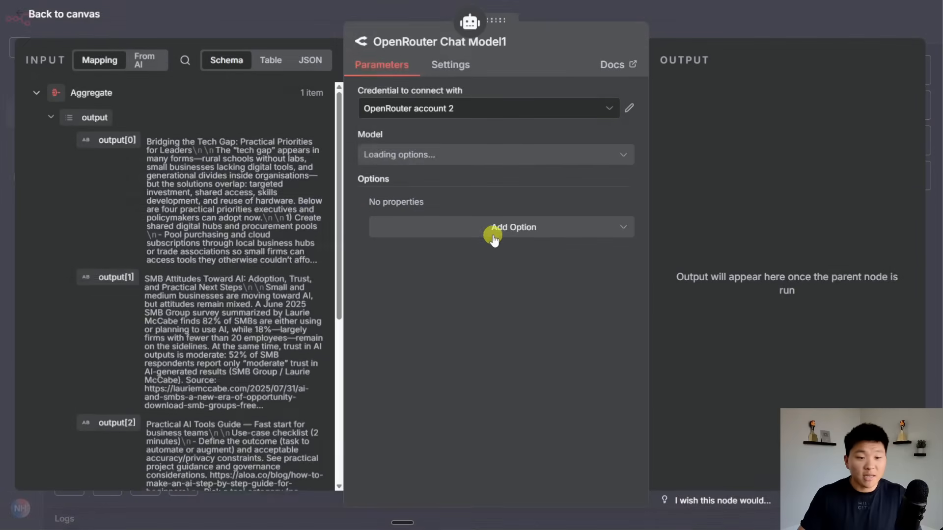
left_click(515, 156)
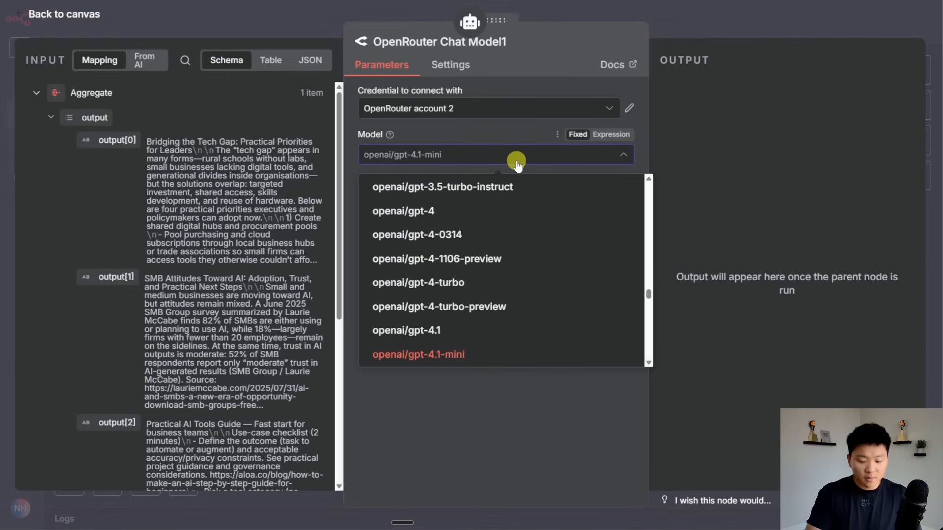
type("gpt")
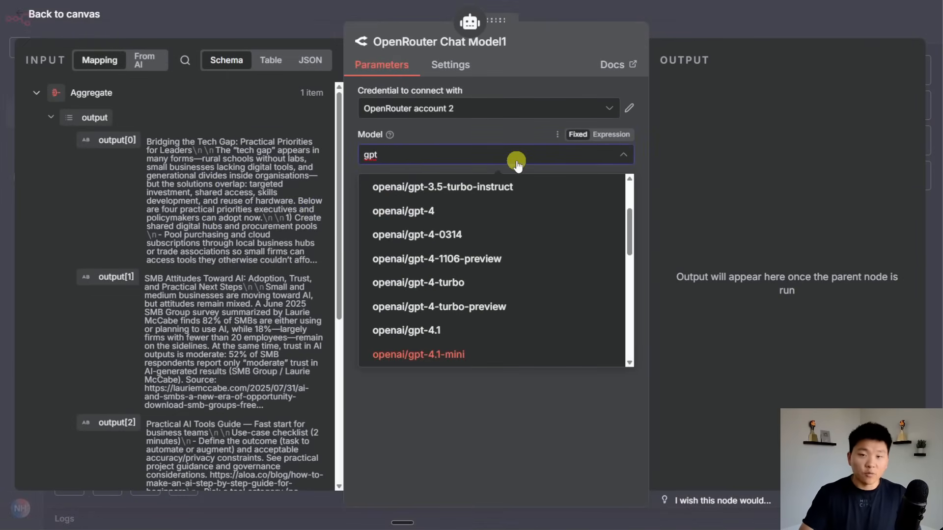
type("-5")
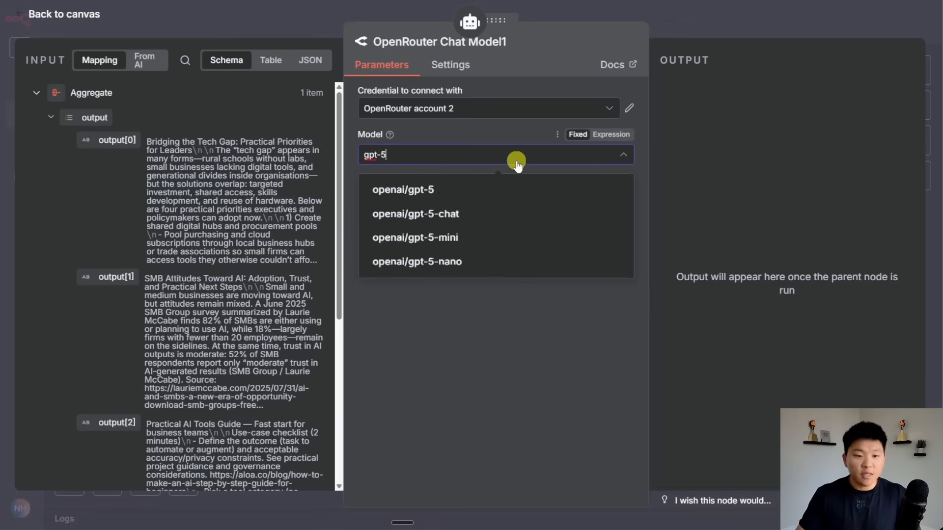
left_click(479, 186)
left_click(727, 24)
Rename AI Agent1 to 'Editor Agent' and save the workflow.
scroll(789, 379, "left", 10)
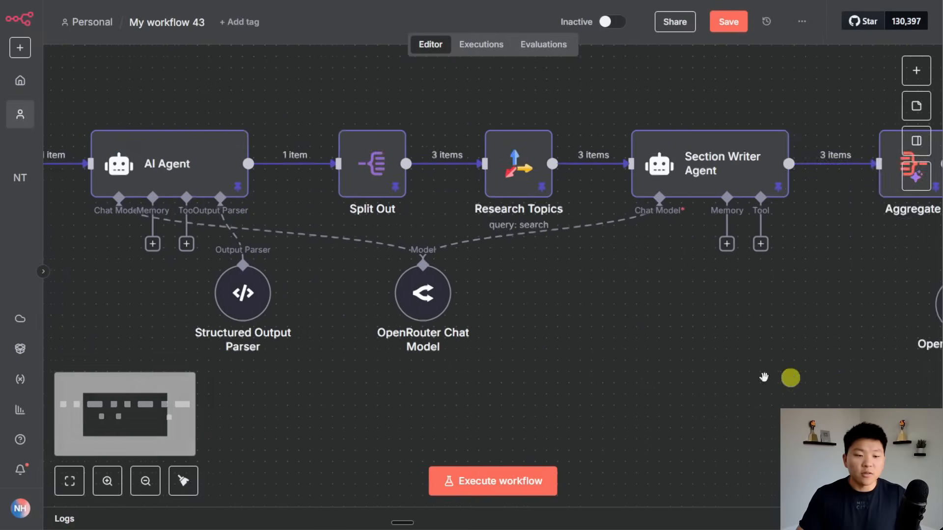
scroll(724, 278, "right", 15)
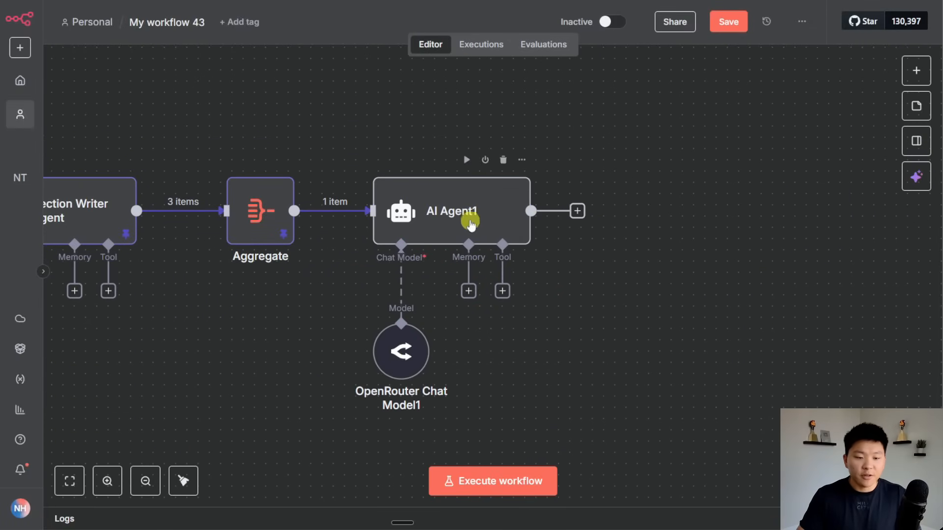
left_click(471, 217)
key("F2")
type("Editor A")
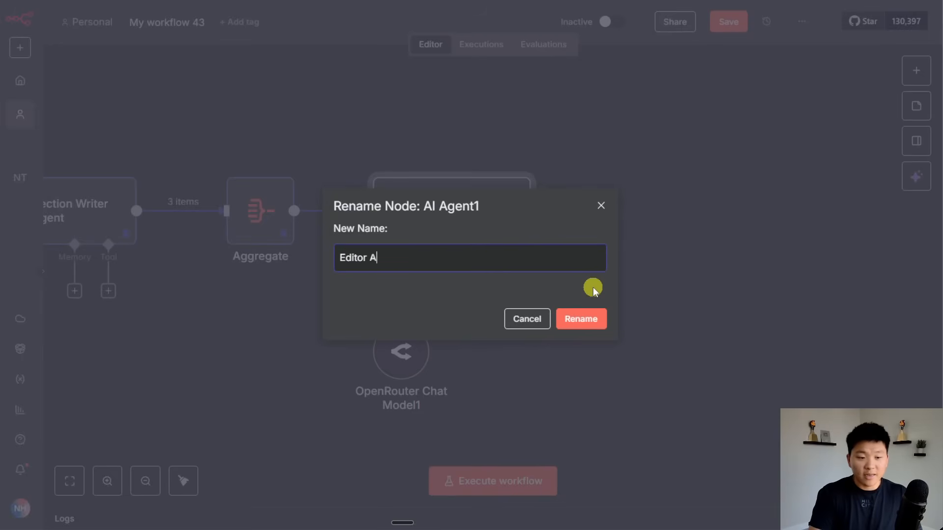
type("gent")
key("Return")
left_click(728, 22)
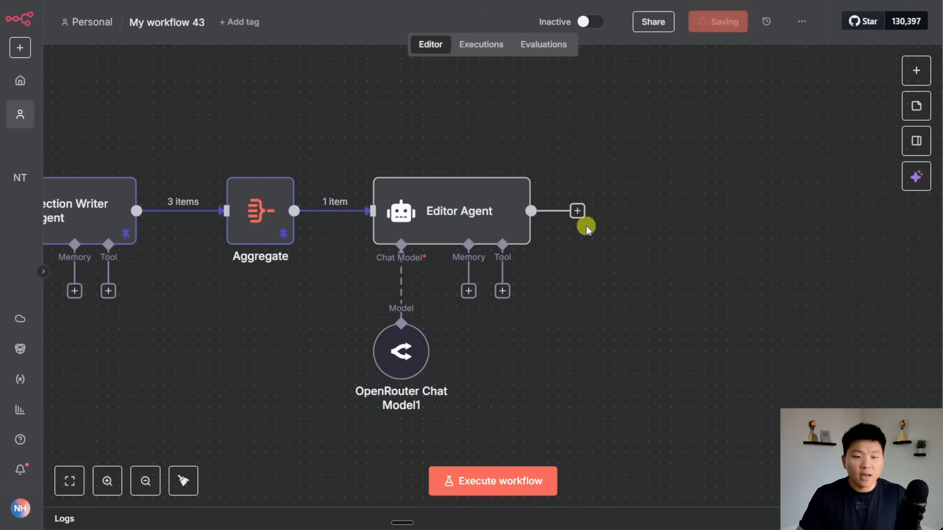
scroll(712, 358, "left", 3)
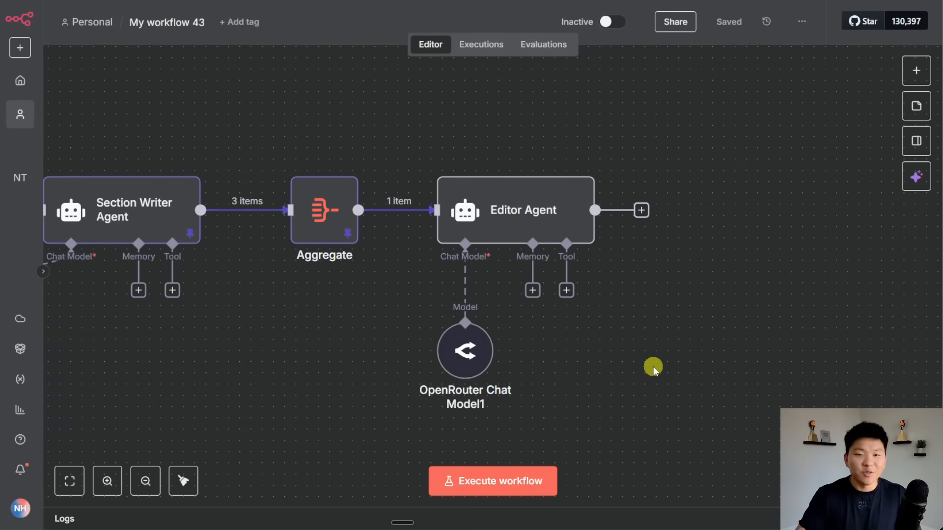
Set the Editor Agent's prompt source to Define below, as an expression.
double_click(564, 236)
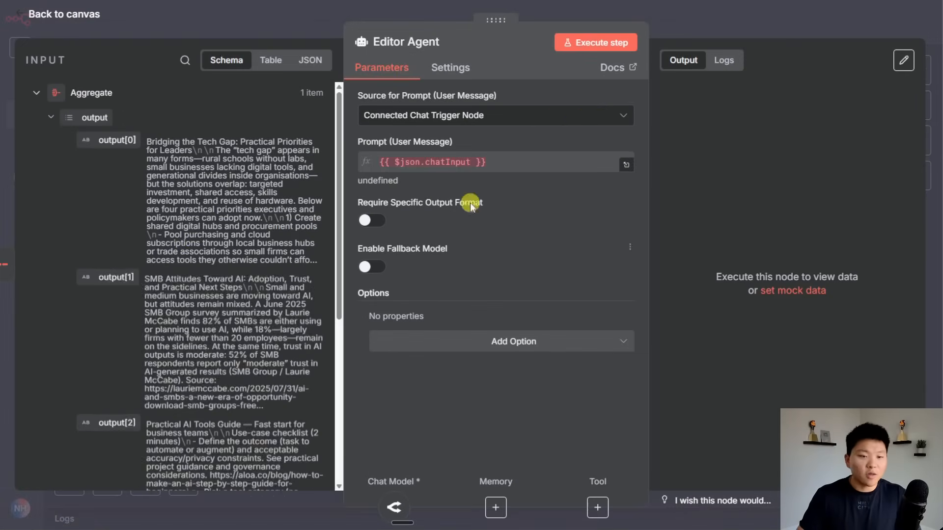
left_click(538, 117)
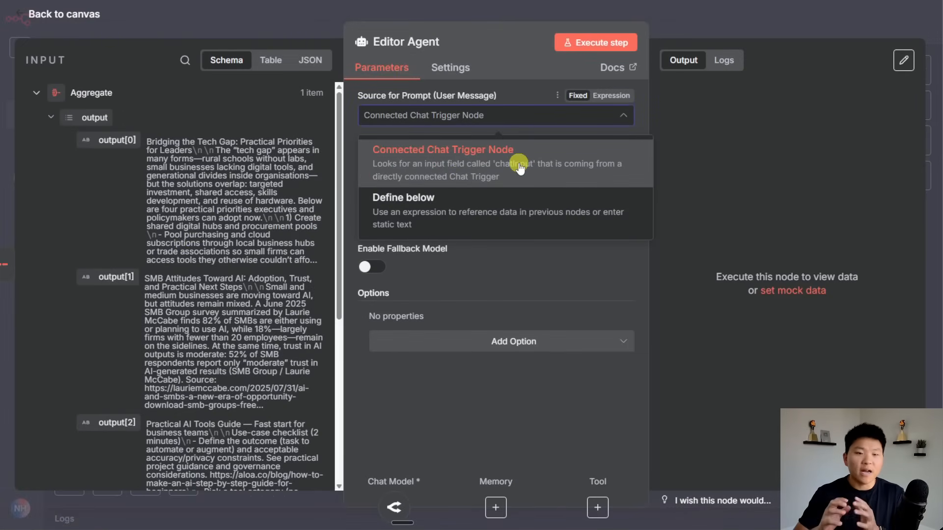
left_click(511, 209)
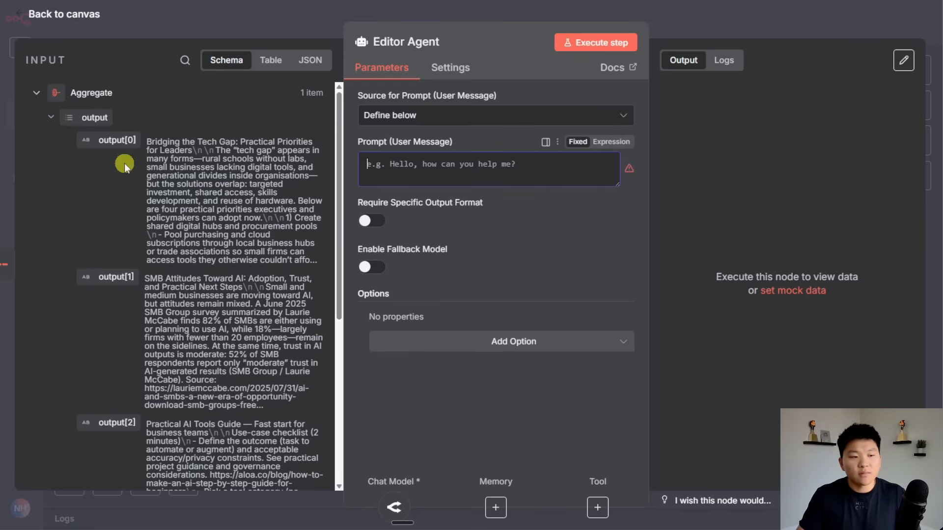
left_click(611, 141)
left_click(625, 165)
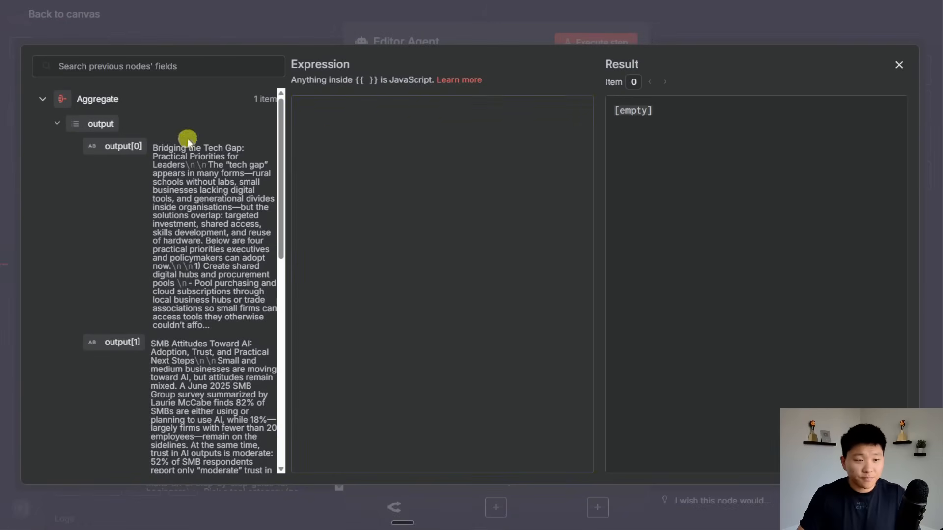
Replace three separate section references with the Aggregate node's whole output list in the prompt.
left_click_drag(123, 146, 400, 147)
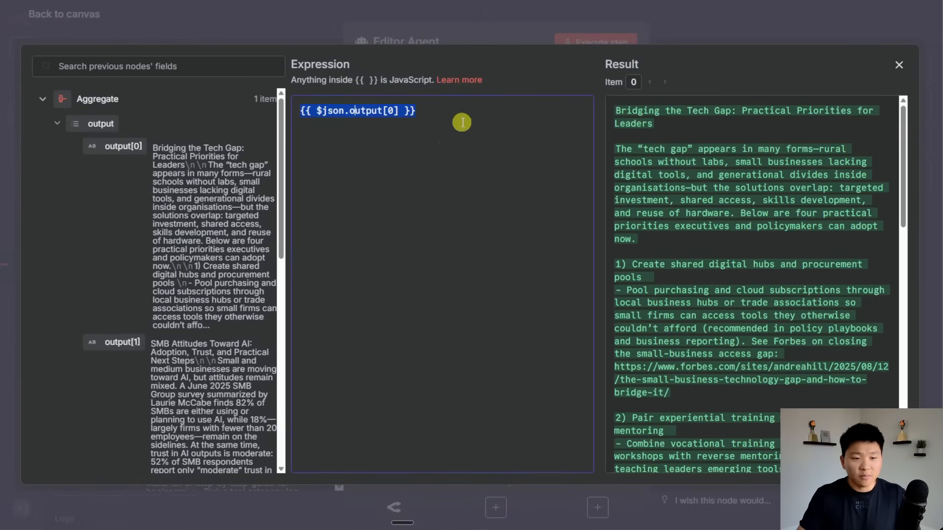
key("Return")
key("Return")
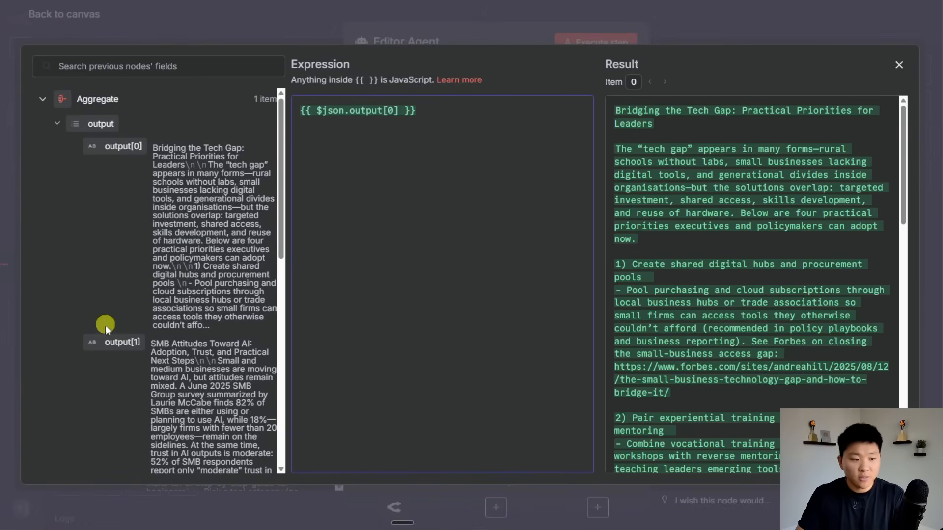
left_click_drag(118, 342, 453, 158)
key("Return")
key("Return")
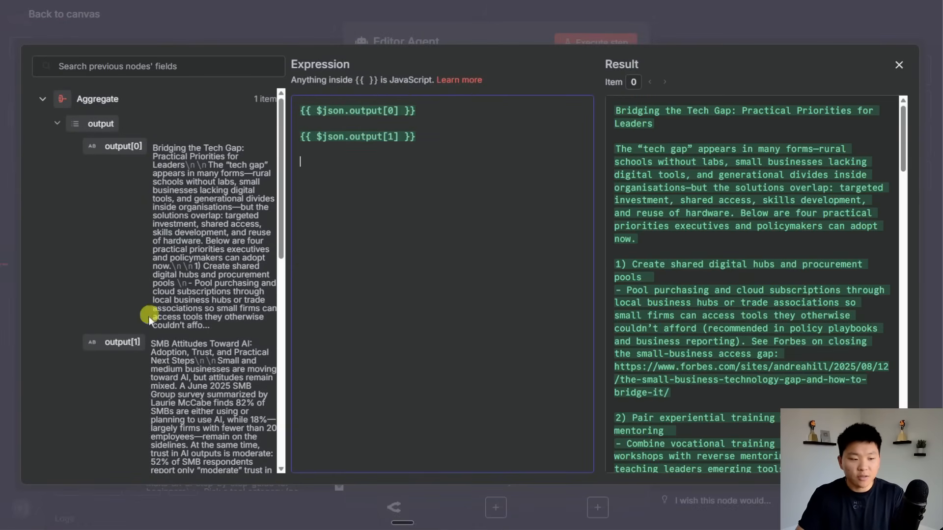
scroll(142, 329, "down", 5)
left_click_drag(120, 267, 353, 164)
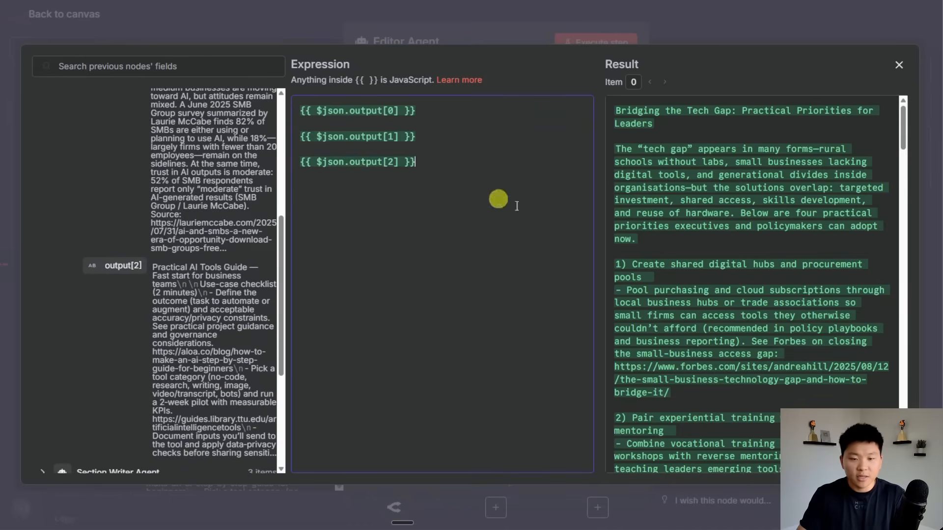
scroll(712, 275, "down", 20)
scroll(712, 275, "up", 10)
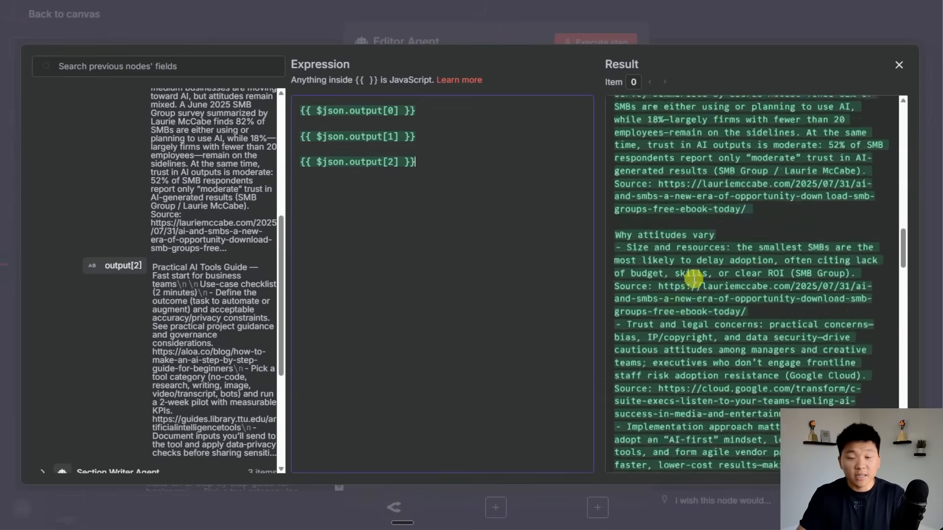
scroll(693, 275, "up", 15)
left_click_drag(472, 189, 295, 109)
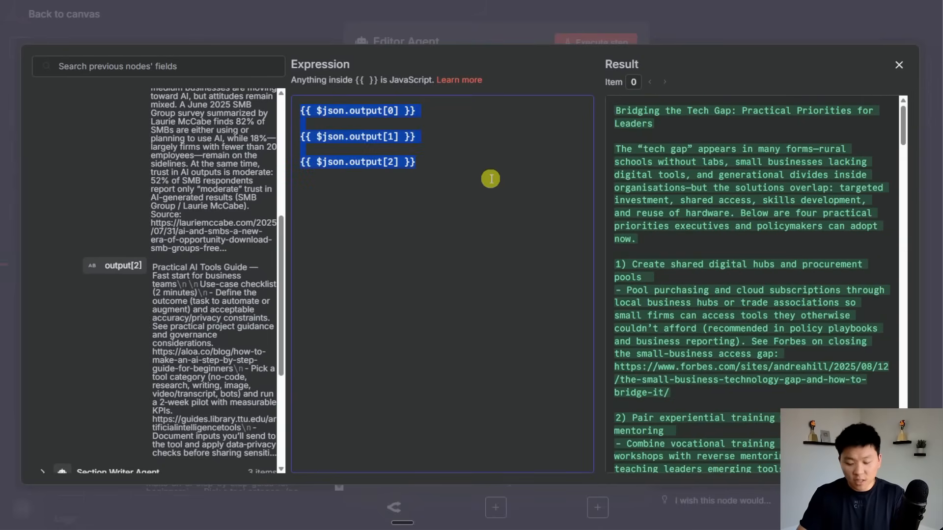
key("BackSpace")
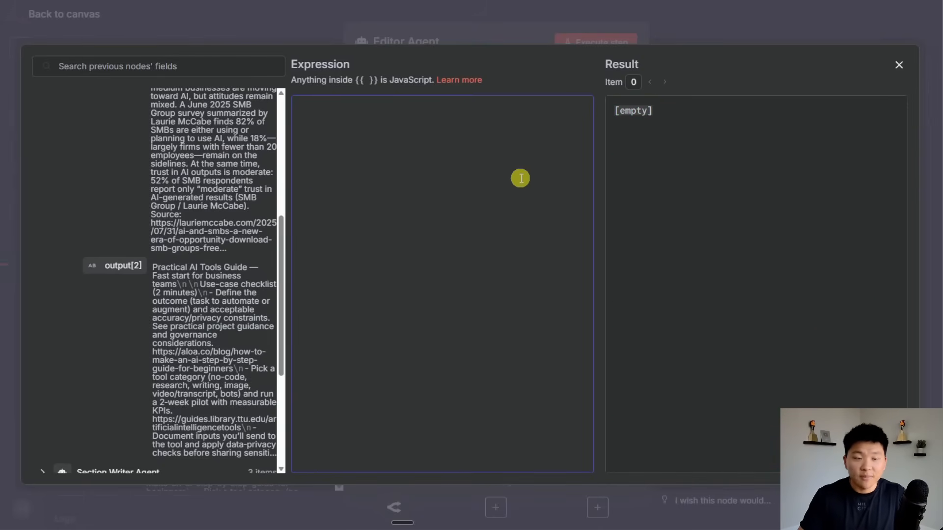
scroll(137, 274, "up", 6)
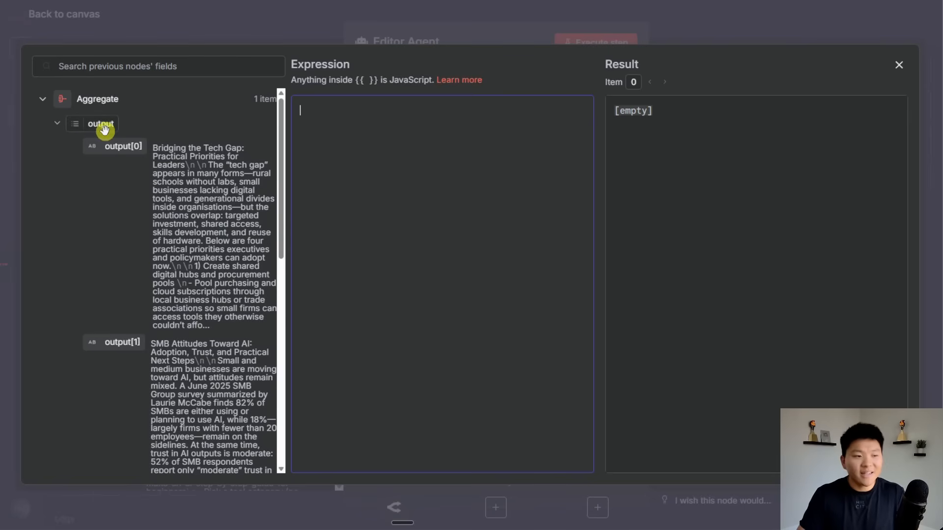
left_click_drag(101, 124, 438, 198)
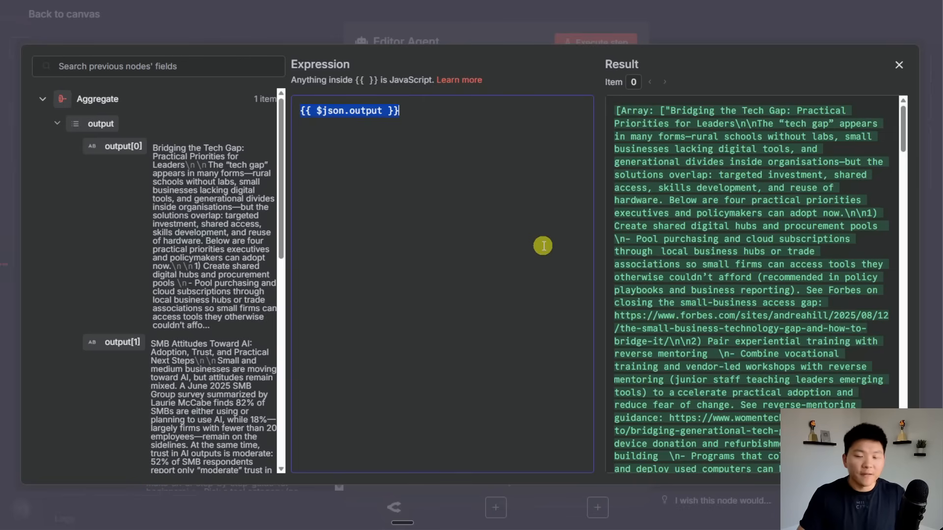
Append .join() to the output reference and review the joined result preview.
left_click(383, 111)
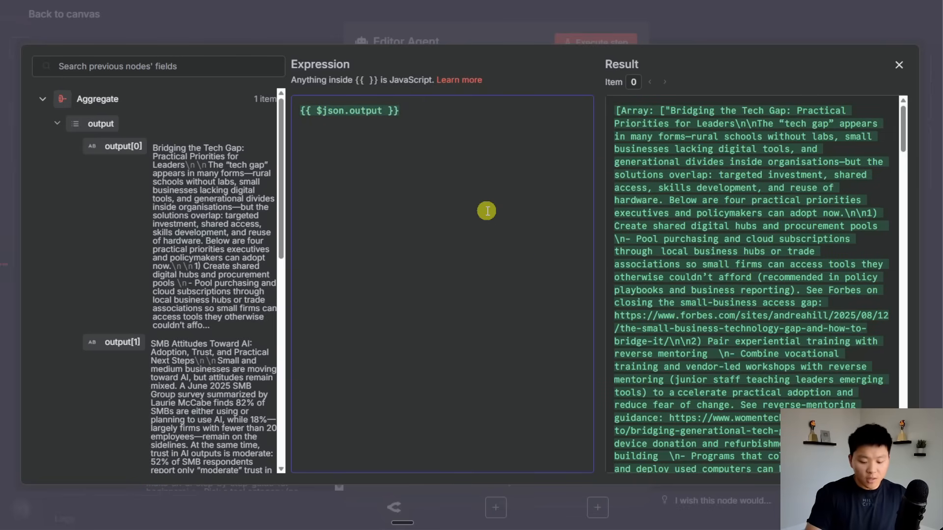
type(".join()")
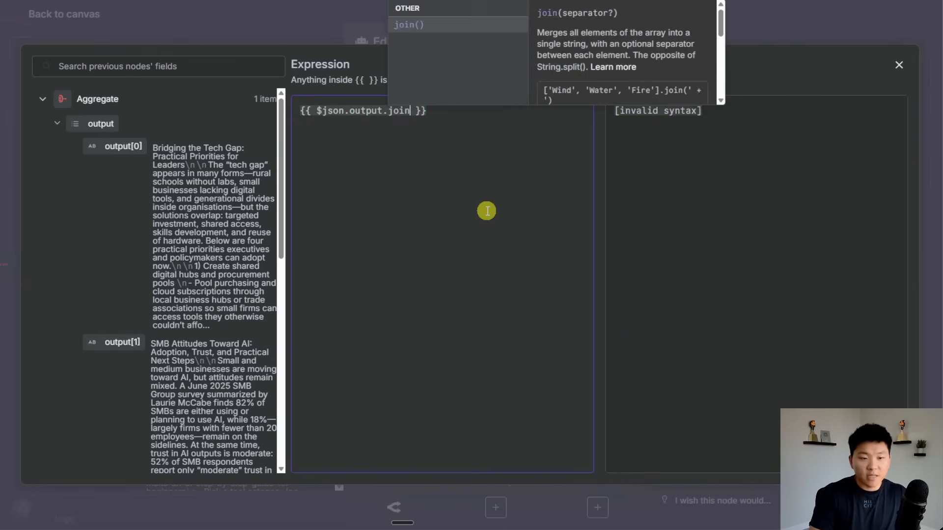
scroll(769, 268, "down", 7)
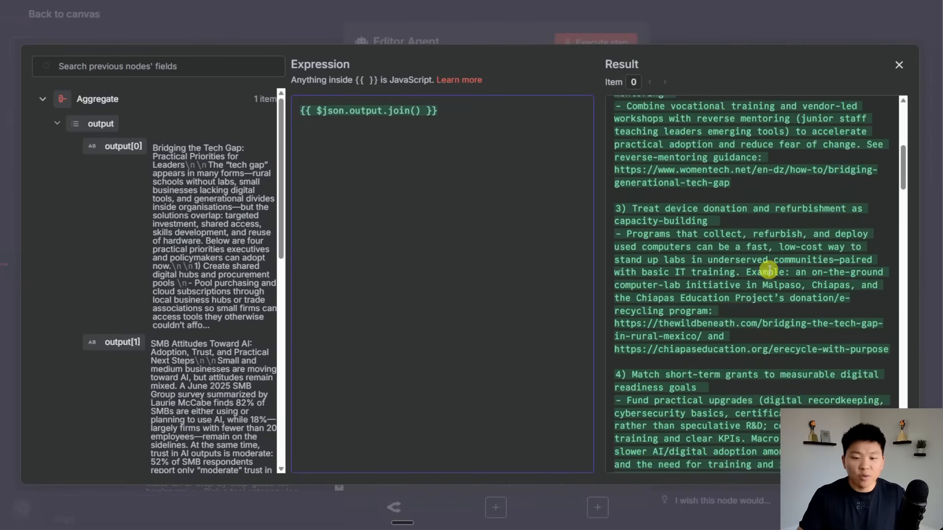
scroll(771, 268, "up", 7)
scroll(781, 275, "down", 9)
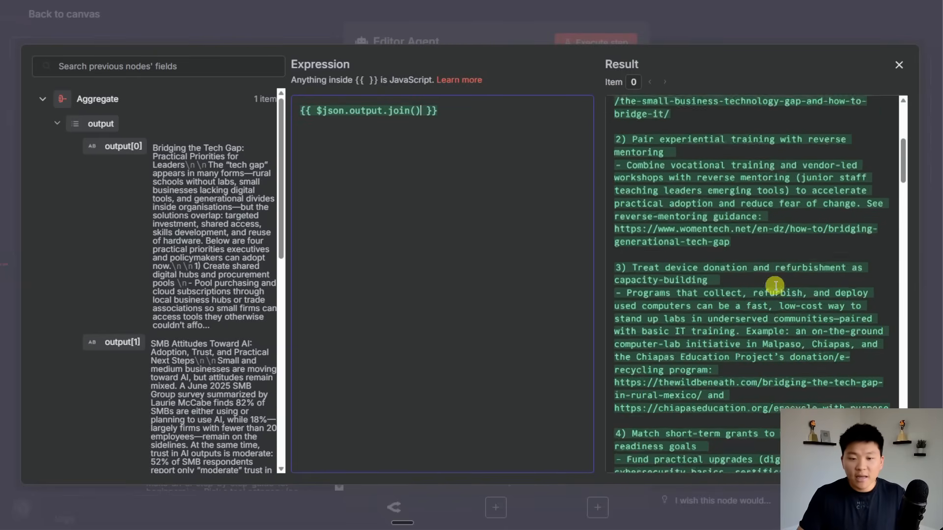
left_click(415, 111)
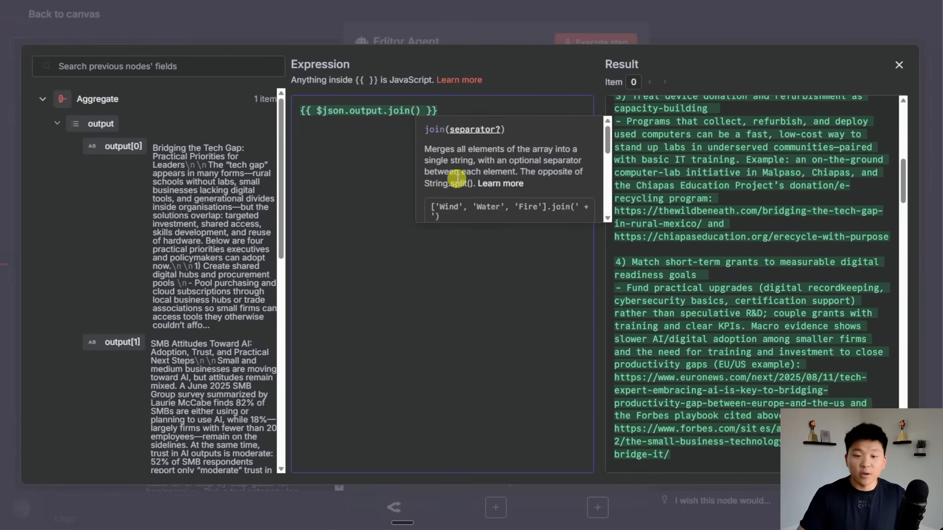
scroll(725, 290, "up", 10)
left_click(457, 296)
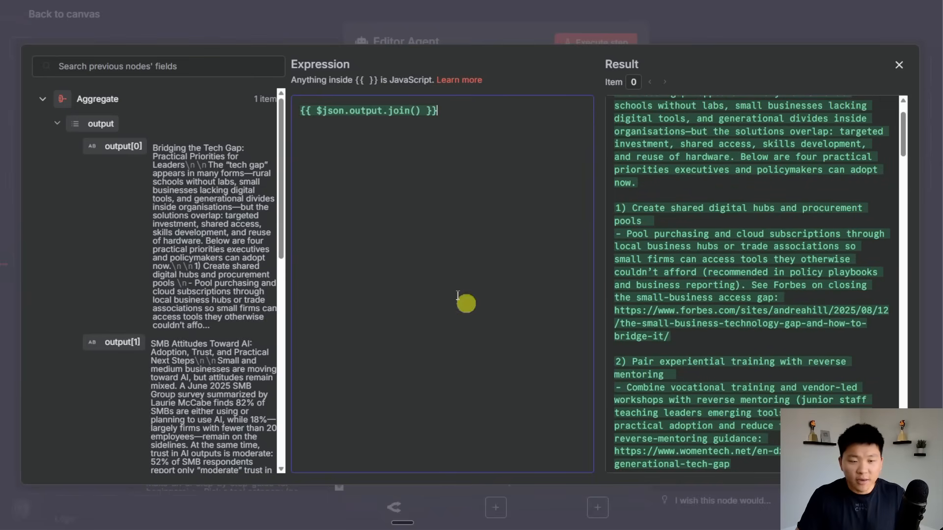
left_click_drag(148, 343, 193, 363)
left_click(758, 334)
scroll(747, 324, "up", 2)
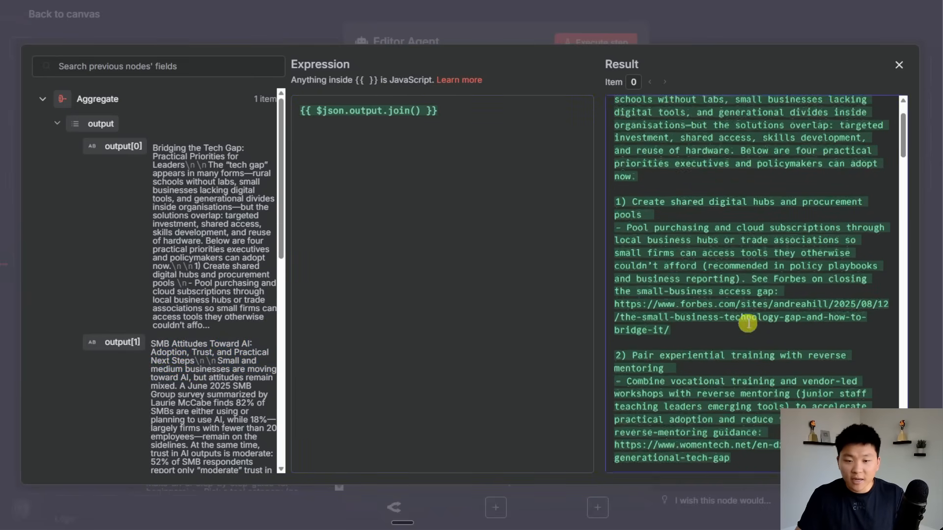
scroll(748, 322, "down", 5)
scroll(753, 335, "down", 3)
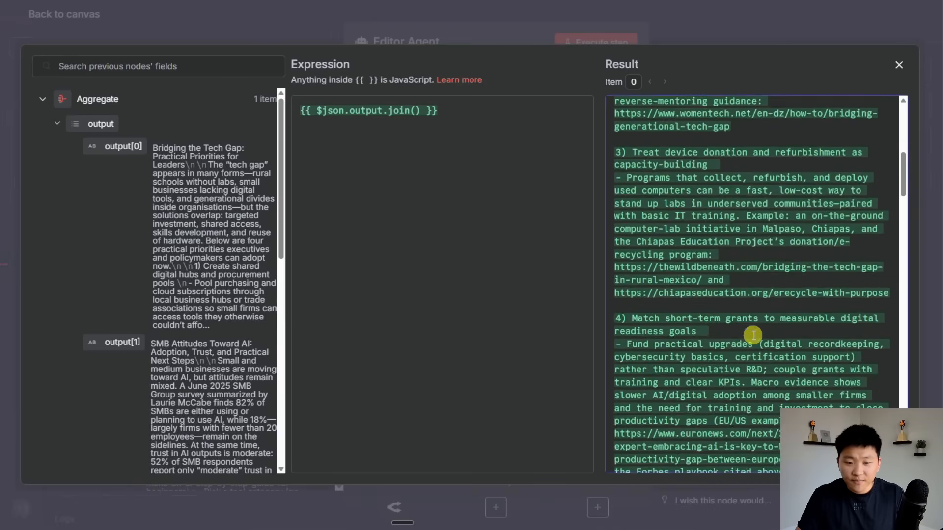
scroll(754, 336, "down", 4)
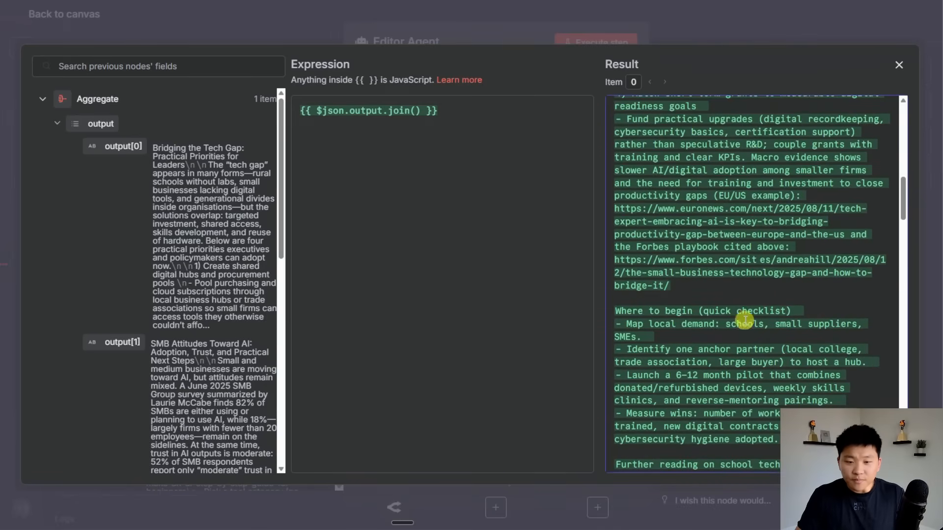
scroll(745, 321, "down", 4)
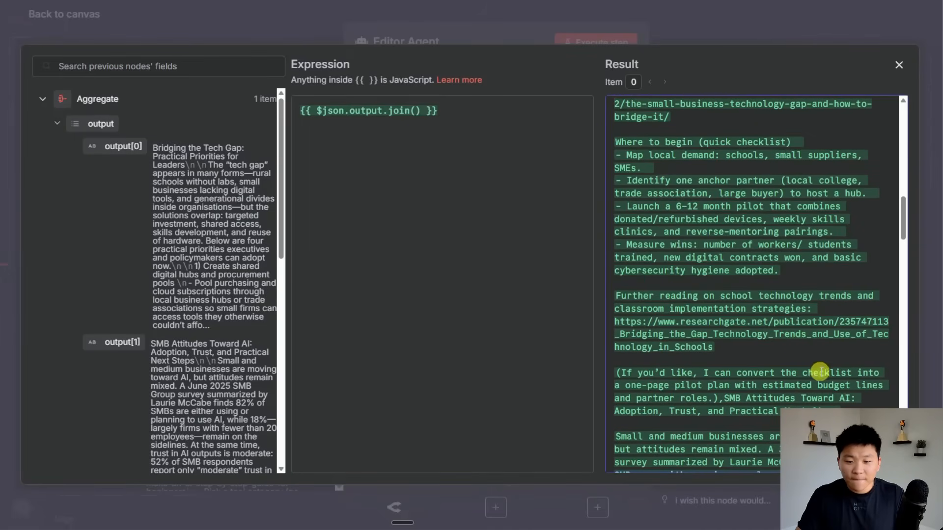
scroll(811, 401, "down", 3)
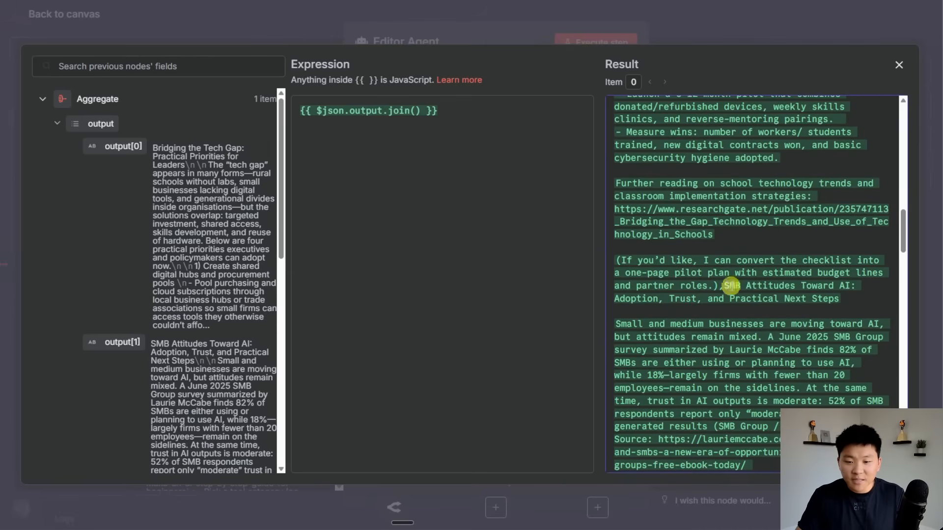
left_click_drag(725, 286, 848, 287)
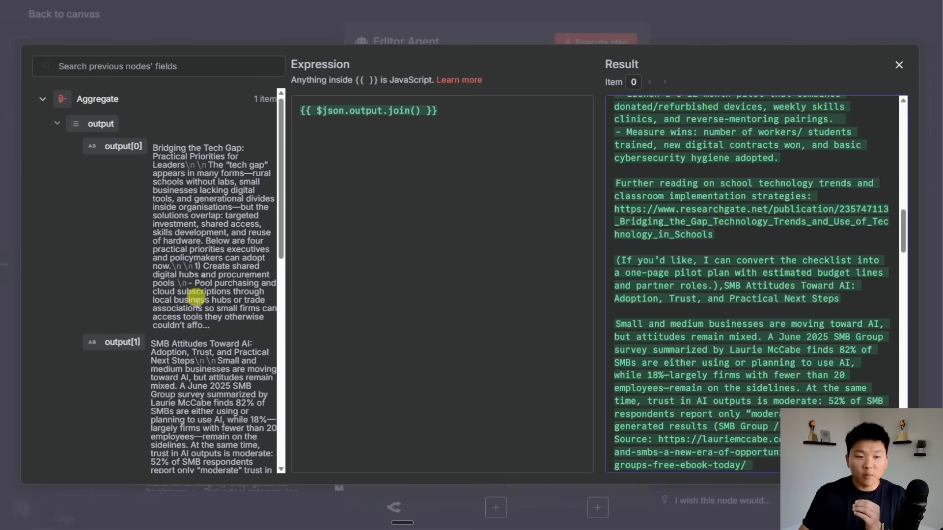
Set the join separator to "\n\n\n" so sections are separated by blank lines.
left_click(415, 110)
type("\"")
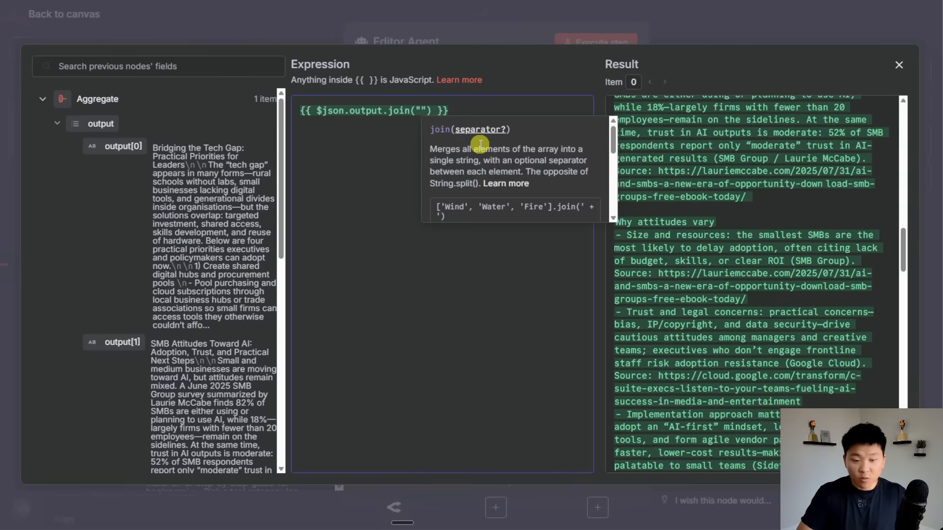
type("\\n")
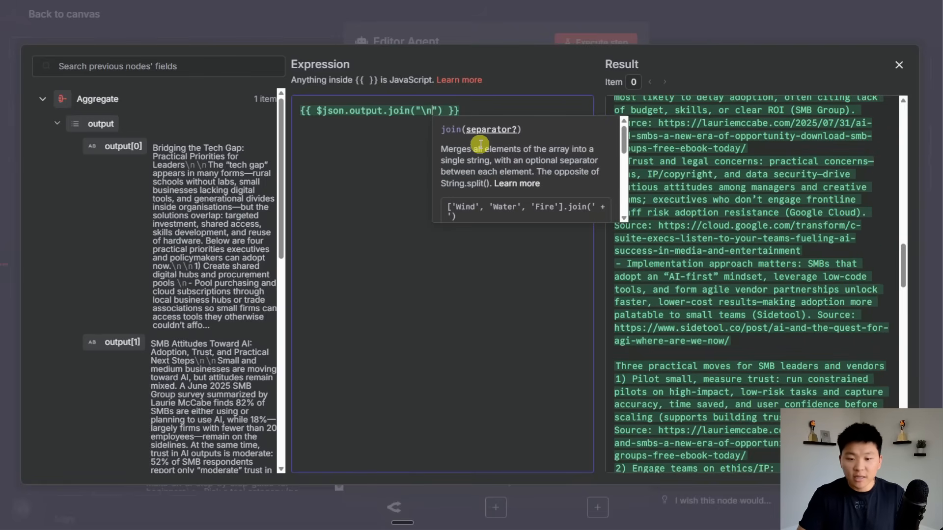
type("\\n\\n")
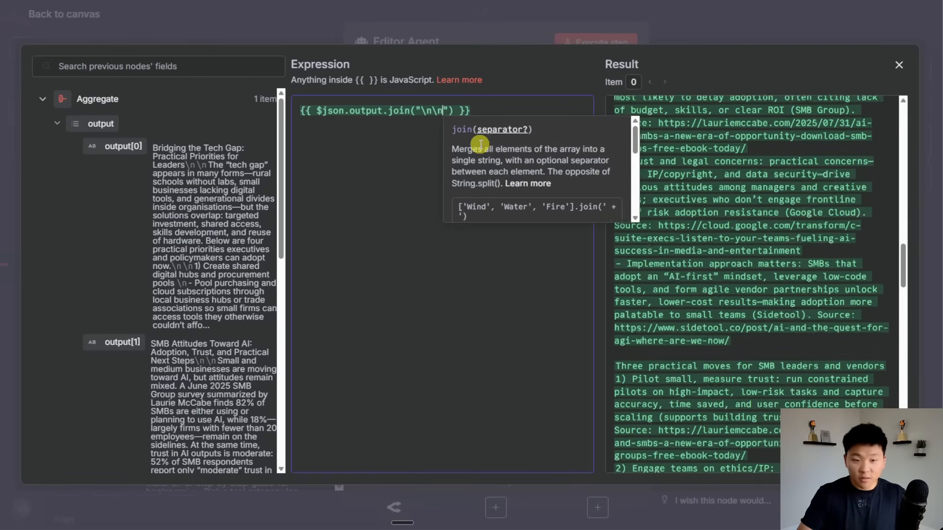
scroll(801, 243, "up", 5)
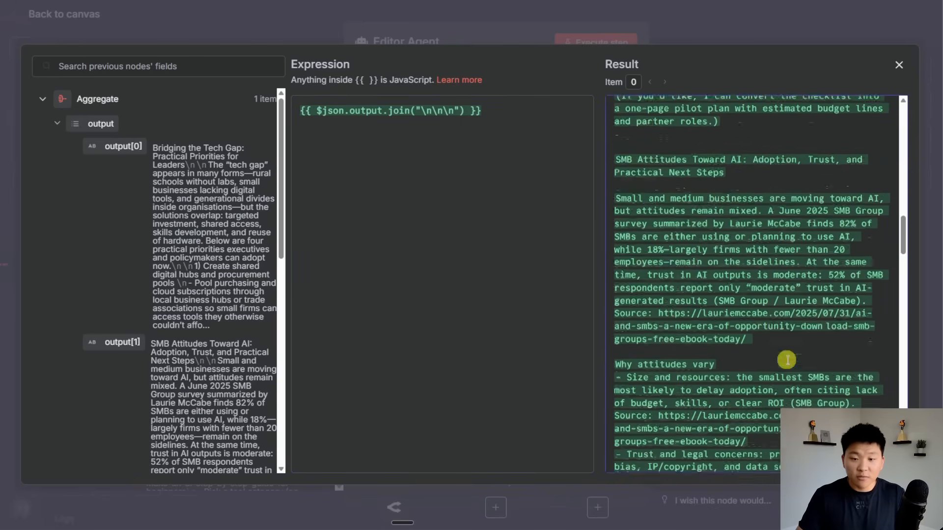
double_click(624, 271)
triple_click(630, 275)
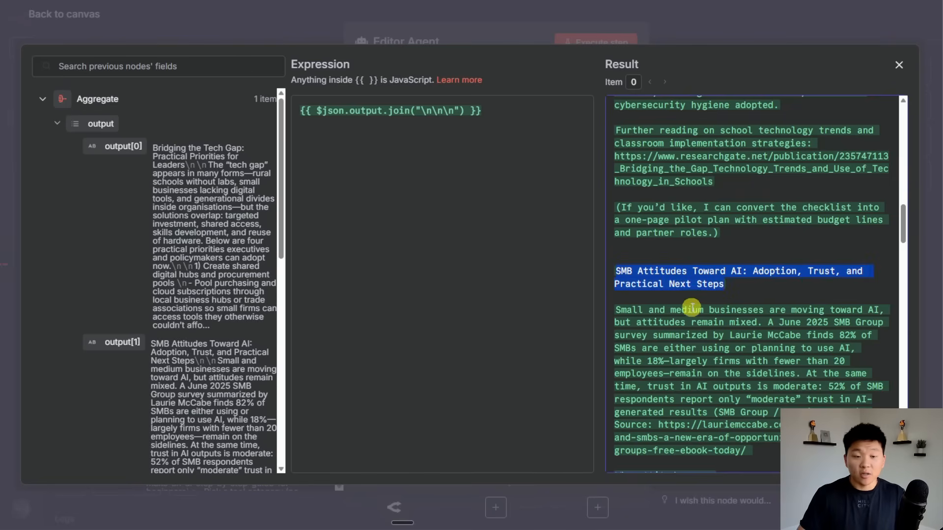
left_click(692, 307)
scroll(696, 362, "up", 5)
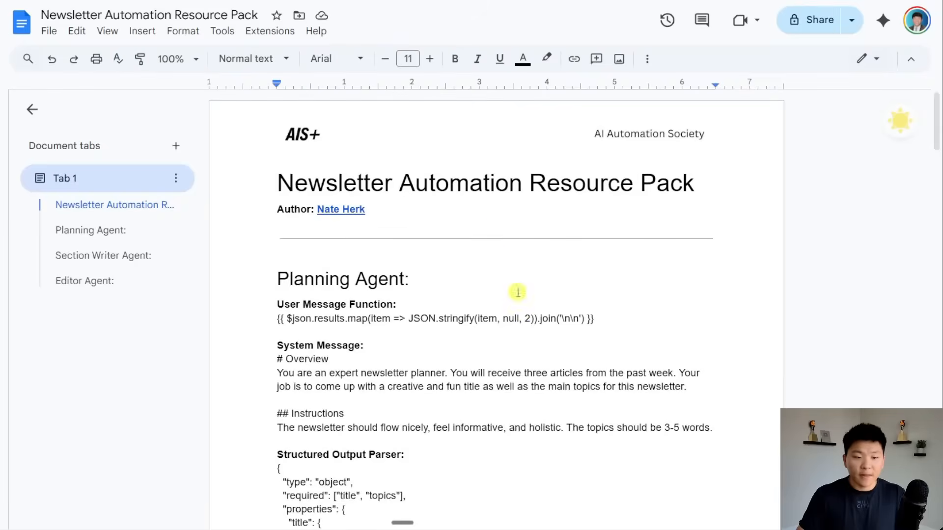
scroll(515, 290, "down", 20)
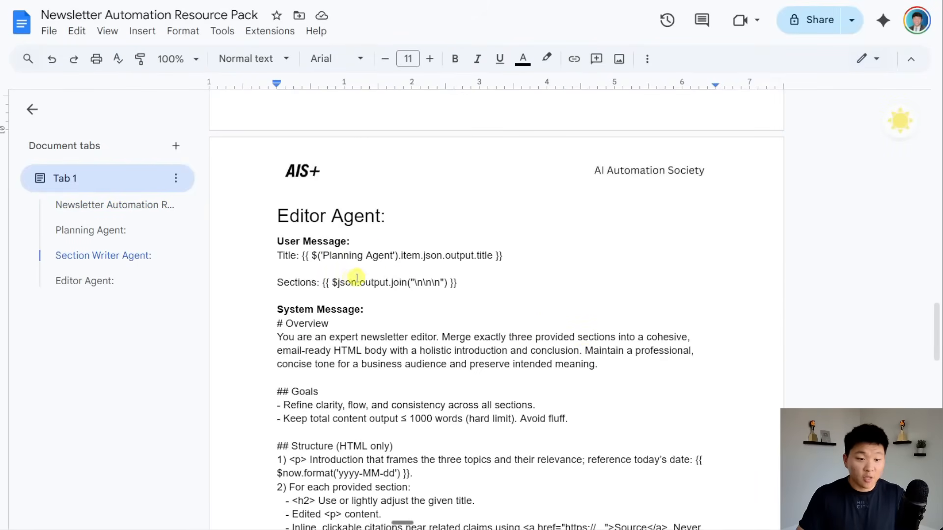
Copy the Editor Agent's Title and Sections lines from the resource doc into the prompt expression.
left_click_drag(457, 283, 338, 283)
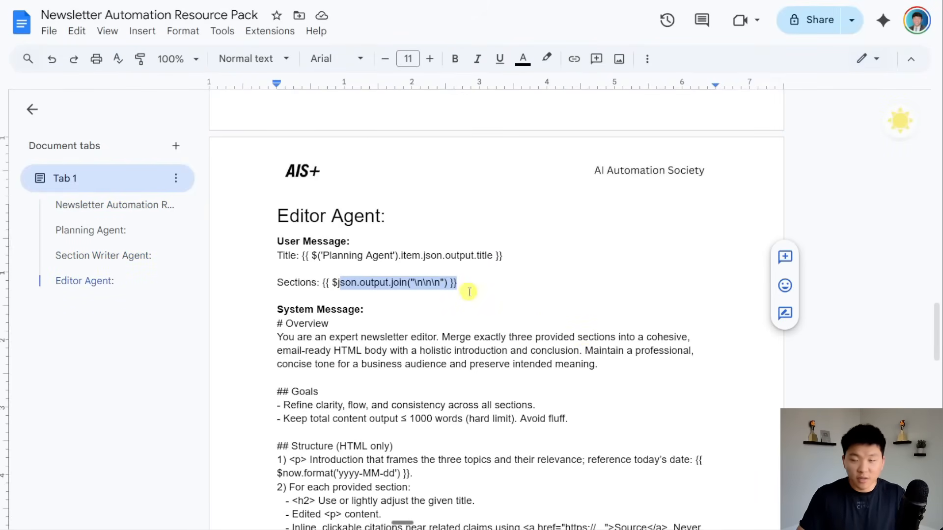
left_click(379, 283)
left_click_drag(474, 279, 276, 255)
key("ctrl+c")
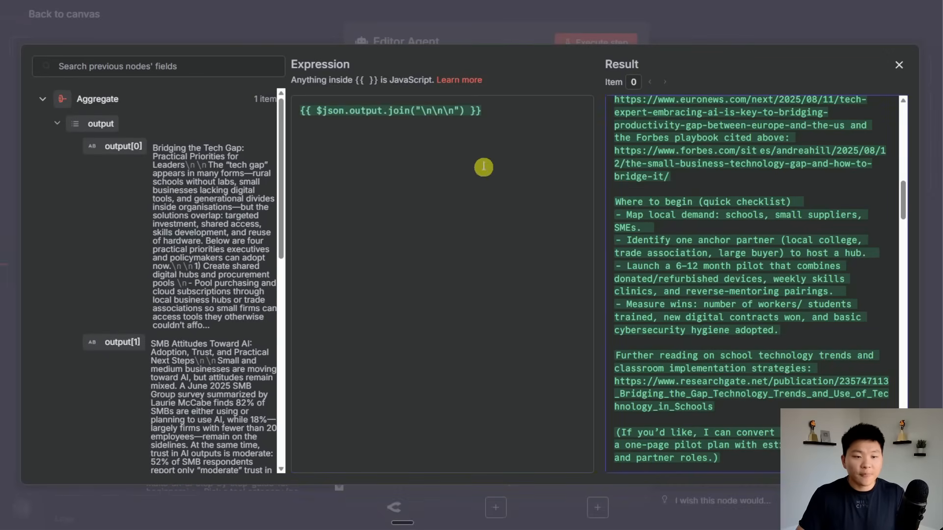
key("ctrl+a")
key("ctrl+v")
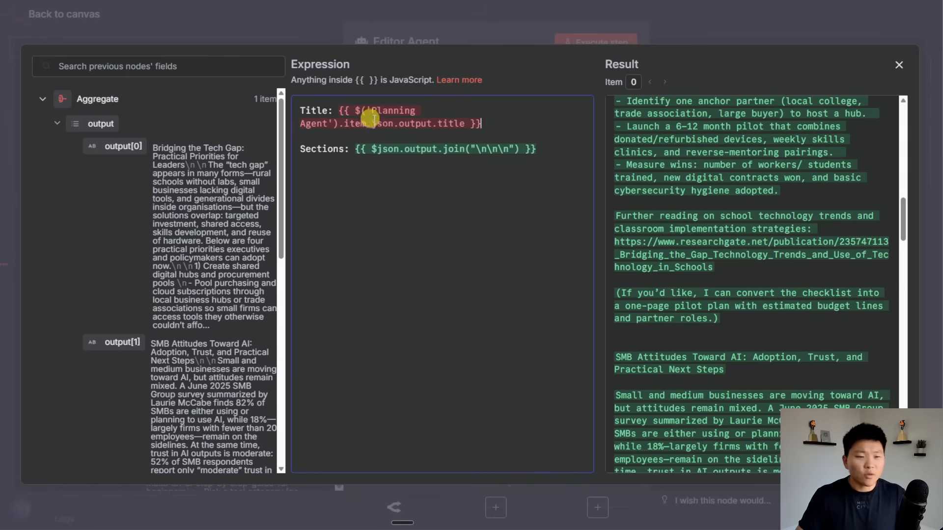
Check the AI Agent node's output fields, then leave the full-screen expression editor.
left_click(98, 98)
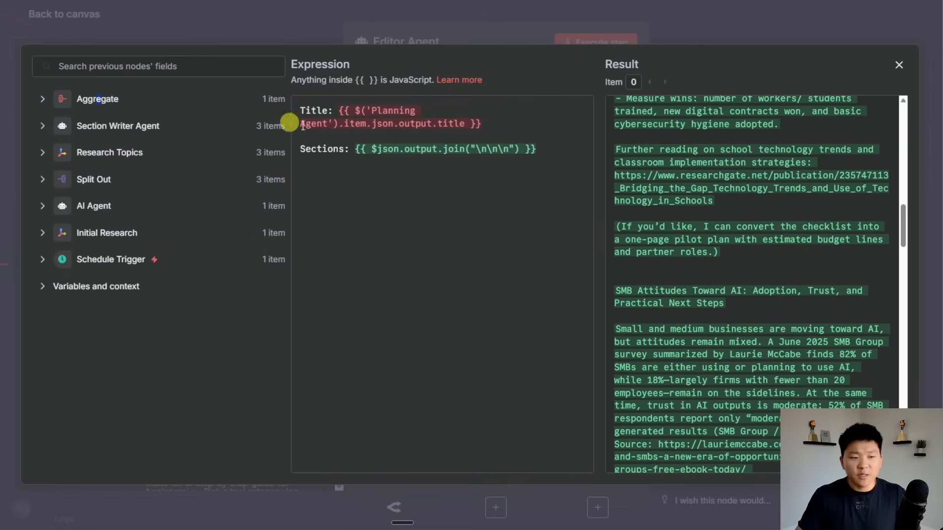
left_click(100, 209)
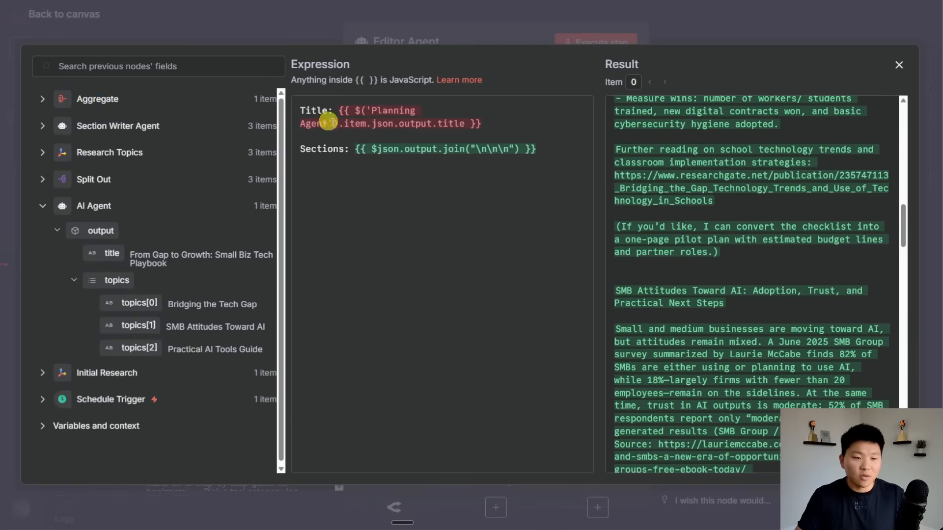
left_click(699, 26)
left_click(697, 21)
Rename the AI Agent node to 'Planning Agent'.
scroll(295, 334, "left", 8)
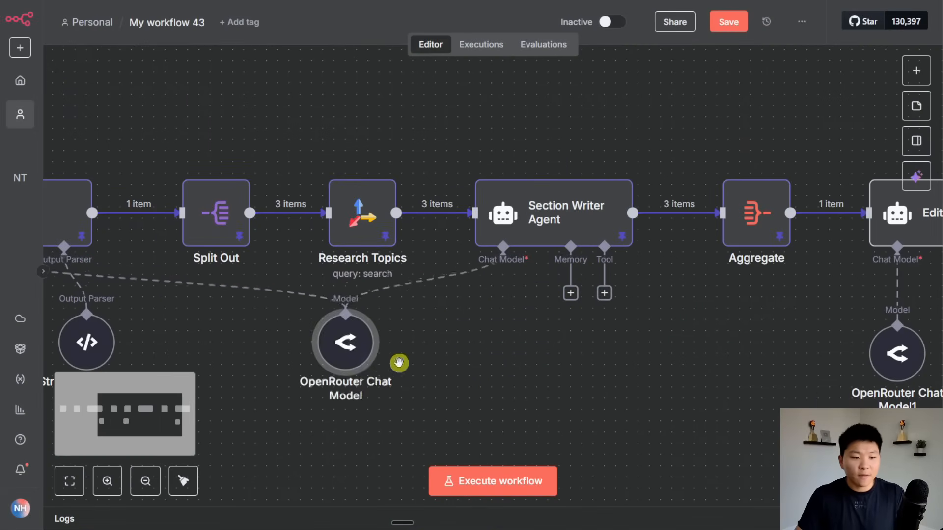
left_click_drag(371, 348, 314, 348)
left_click(420, 413)
scroll(421, 412, "left", 7)
left_click(384, 215)
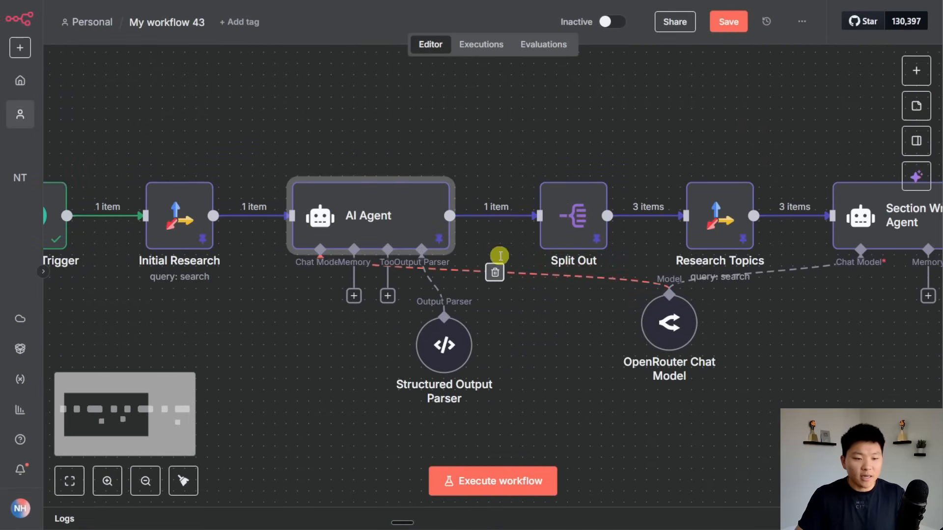
key("F2")
type("Planning A")
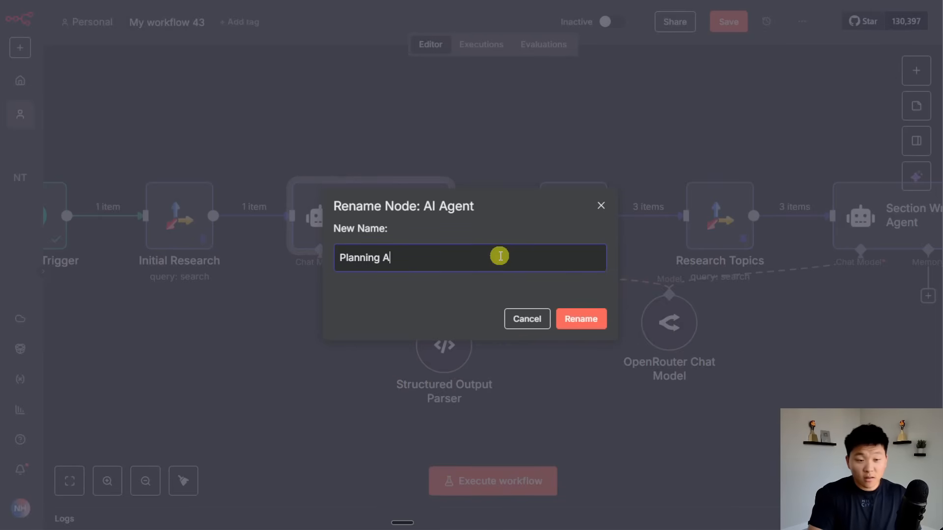
type("gent")
key("Return")
Reopen the Editor Agent's user message prompt field.
scroll(246, 132, "right", 10)
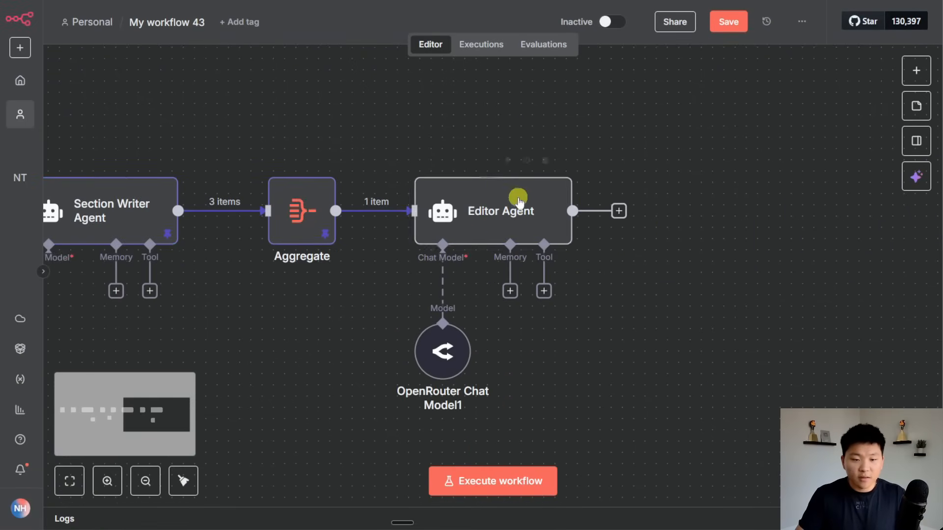
double_click(520, 201)
left_click(466, 181)
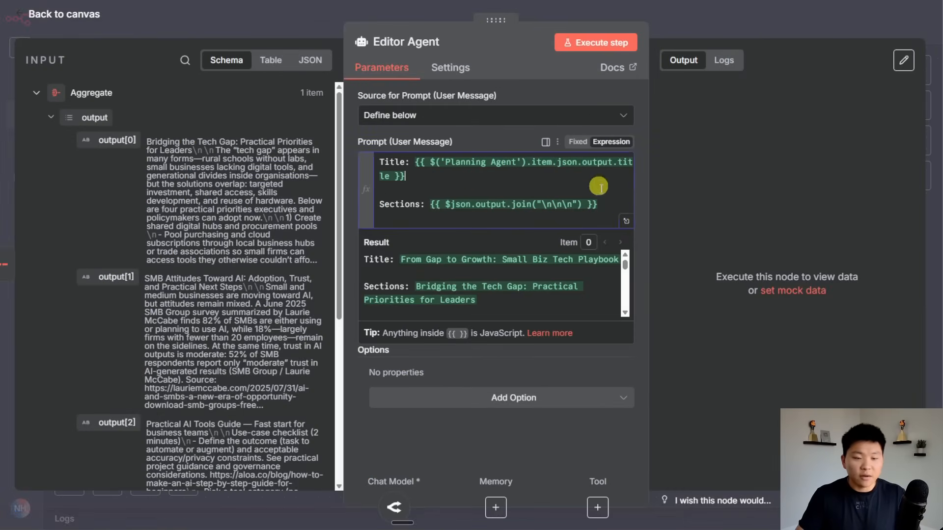
Confirm the Editor prompt now resolves the title 'From Gap to Growth: Small Biz Tech Playbook'.
left_click(624, 222)
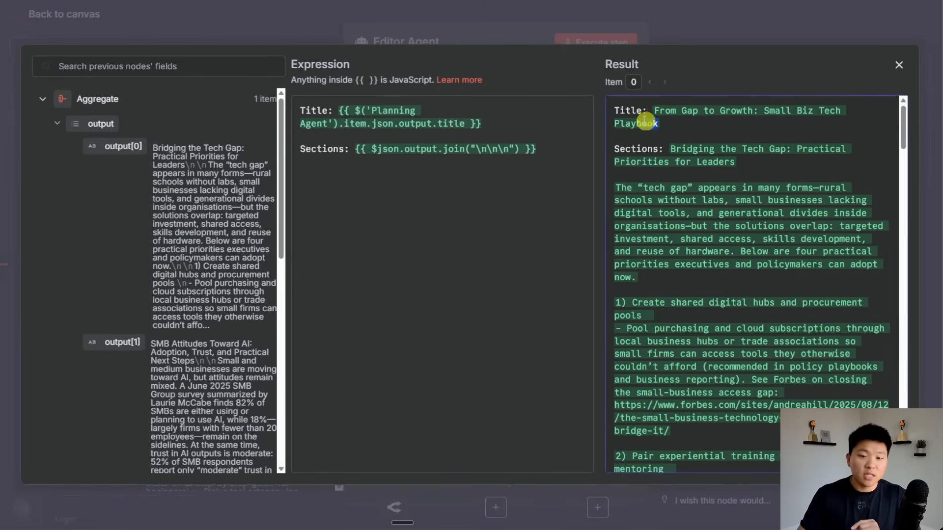
left_click_drag(610, 109, 810, 491)
left_click(693, 25)
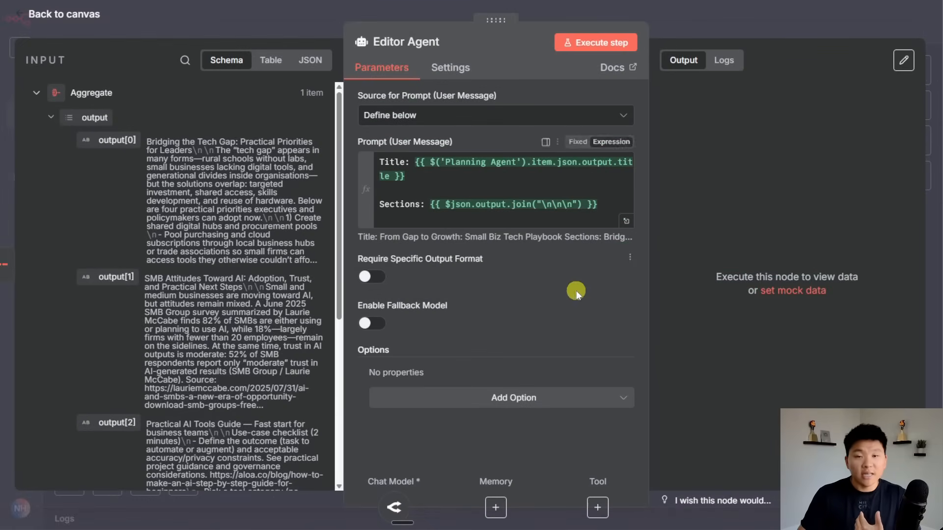
Add a System Message option to the Editor Agent as an expression in the full editor.
left_click(533, 398)
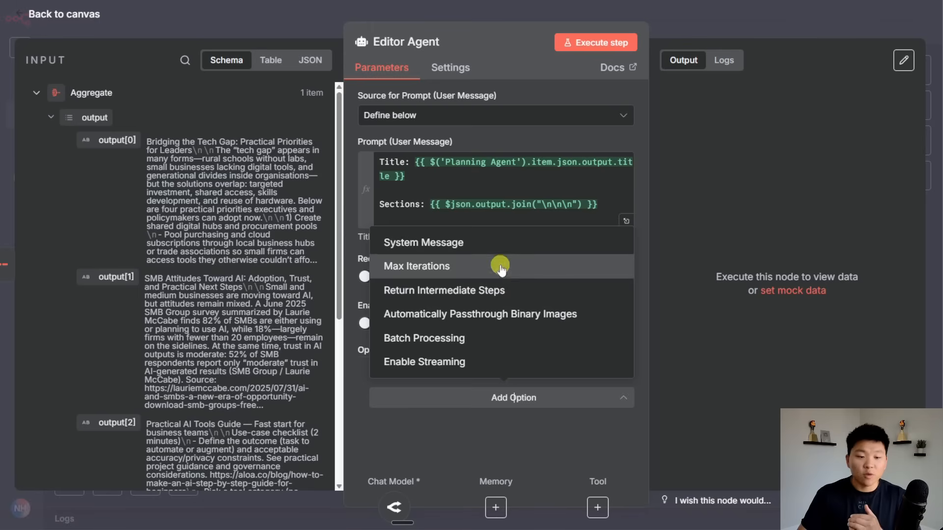
left_click(498, 237)
scroll(540, 347, "down", 1)
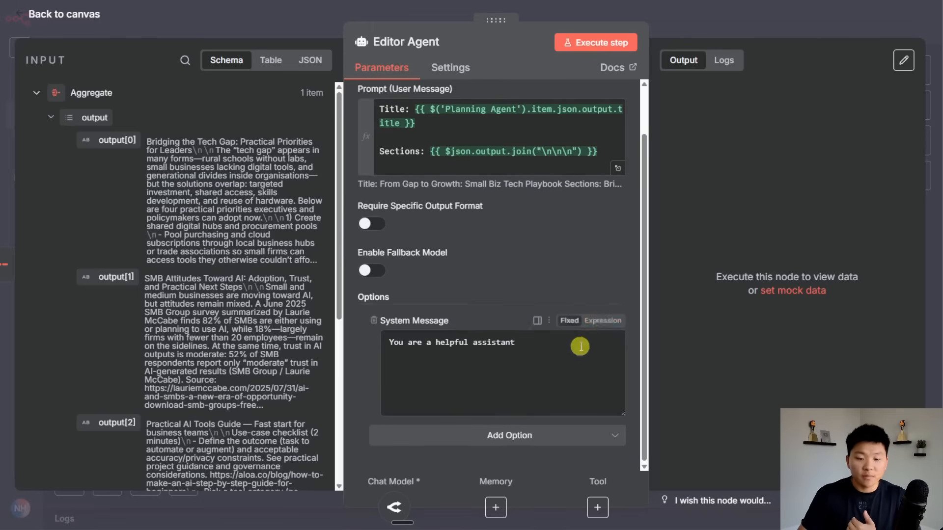
left_click(603, 321)
left_click(594, 371)
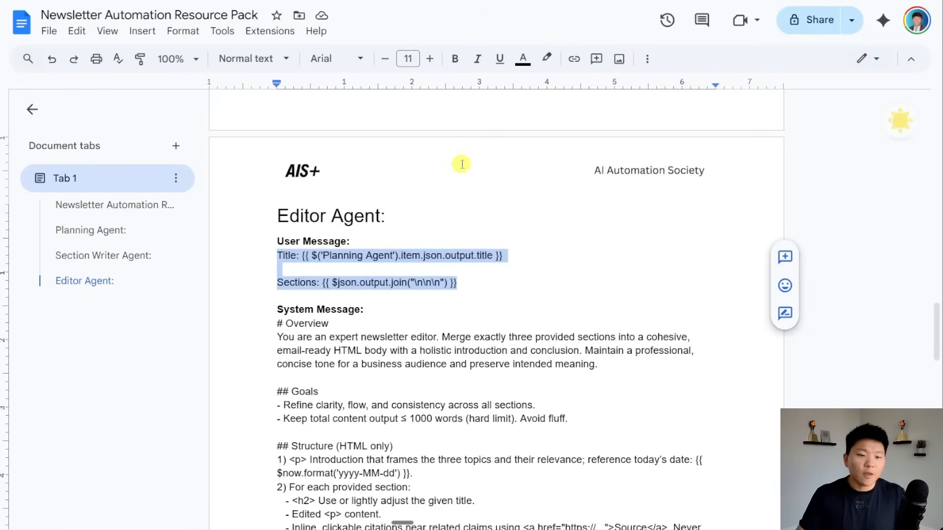
Select the Editor Agent system prompt in the resource doc, from '# Overview' to the end.
scroll(573, 274, "down", 3)
left_click(277, 210)
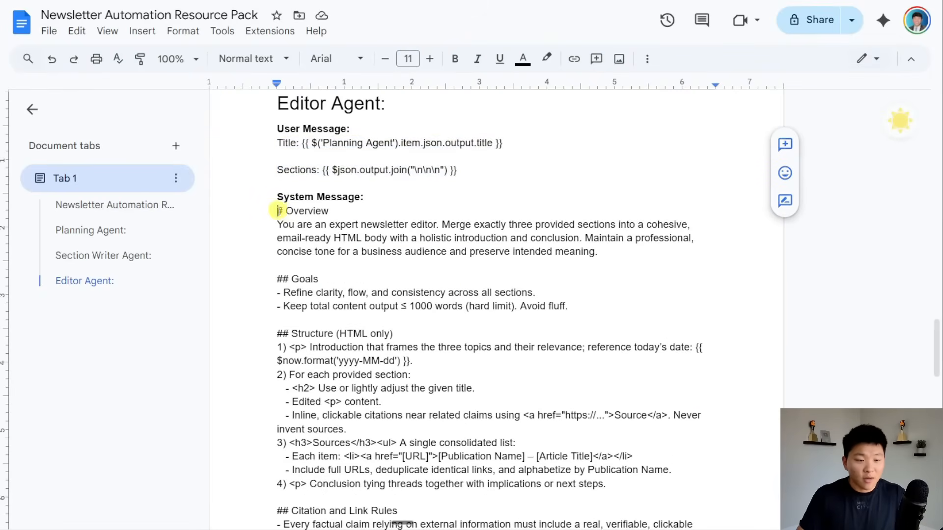
left_click_drag(277, 210, 534, 360)
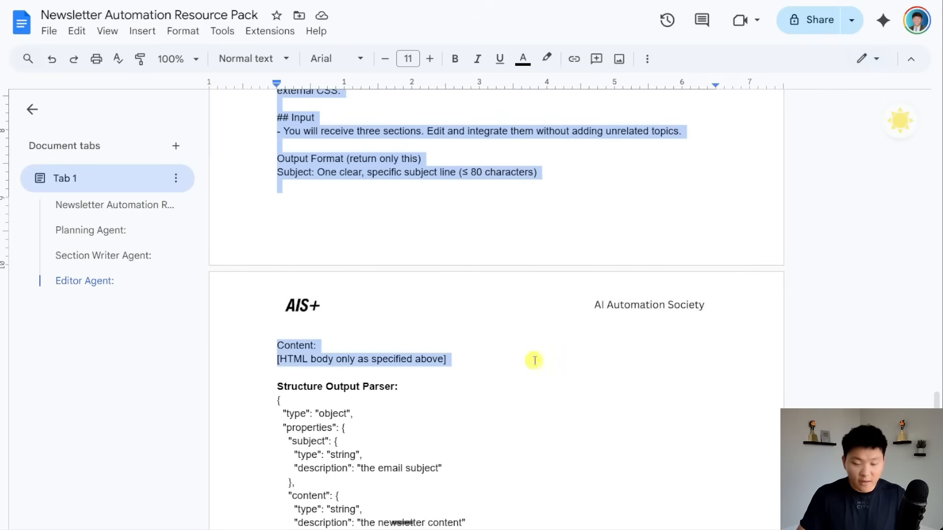
left_click(534, 360)
scroll(541, 358, "up", 10)
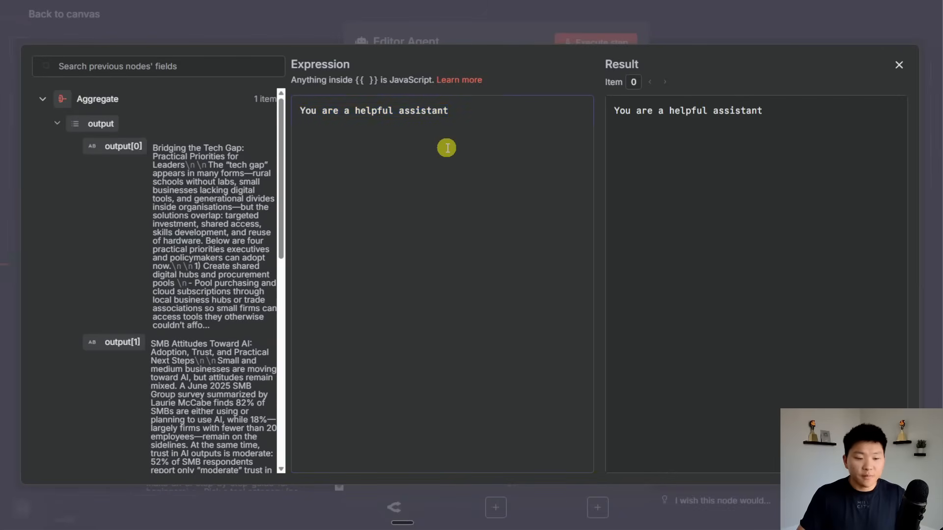
Paste the expert newsletter-editor prompt over 'You are a helpful assistant' and review it.
key("ctrl+v")
scroll(501, 260, "up", 10)
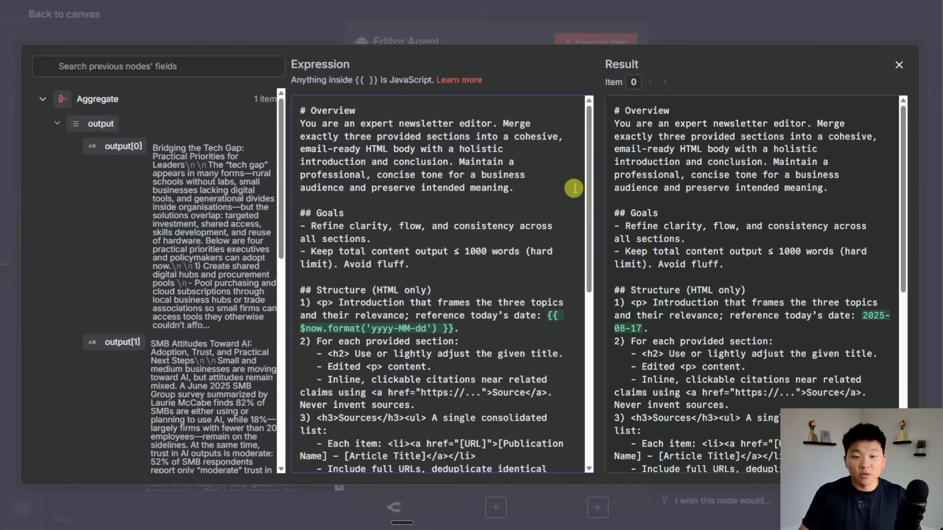
left_click_drag(589, 167, 587, 130)
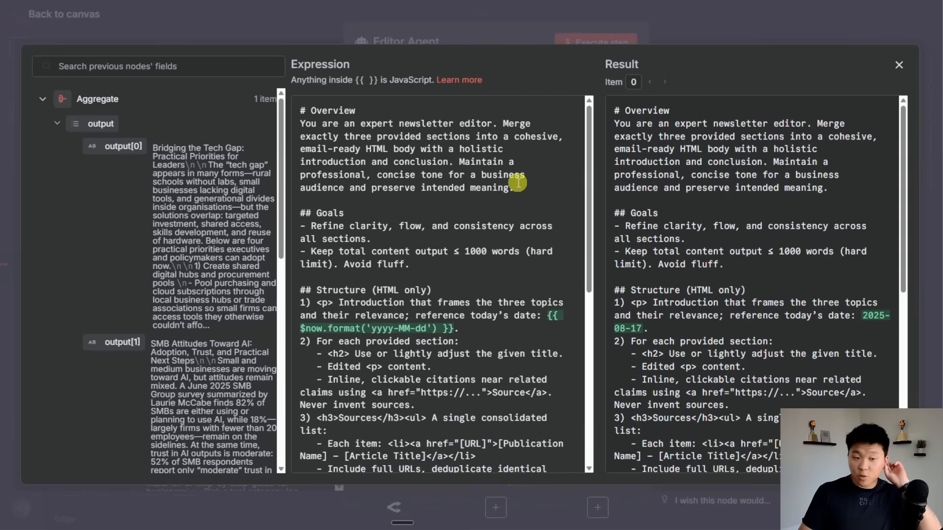
scroll(513, 263, "down", 3)
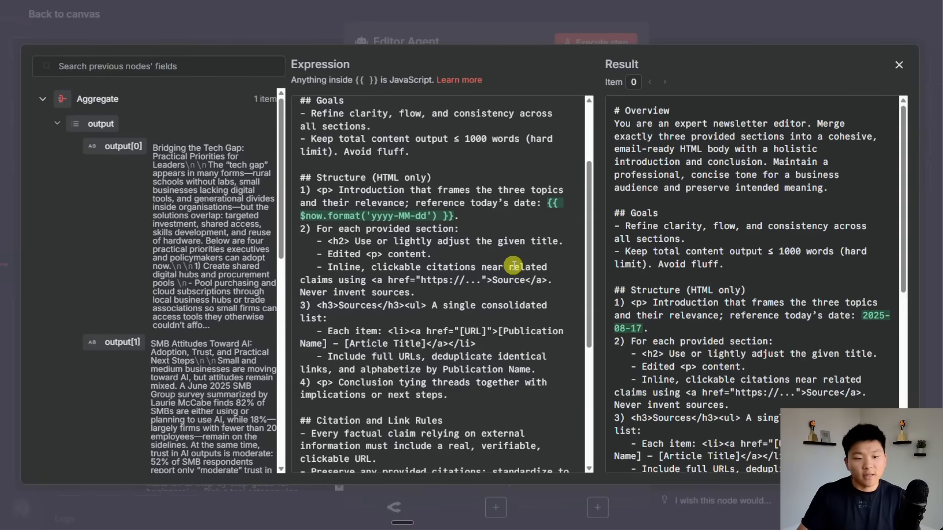
scroll(513, 266, "down", 6)
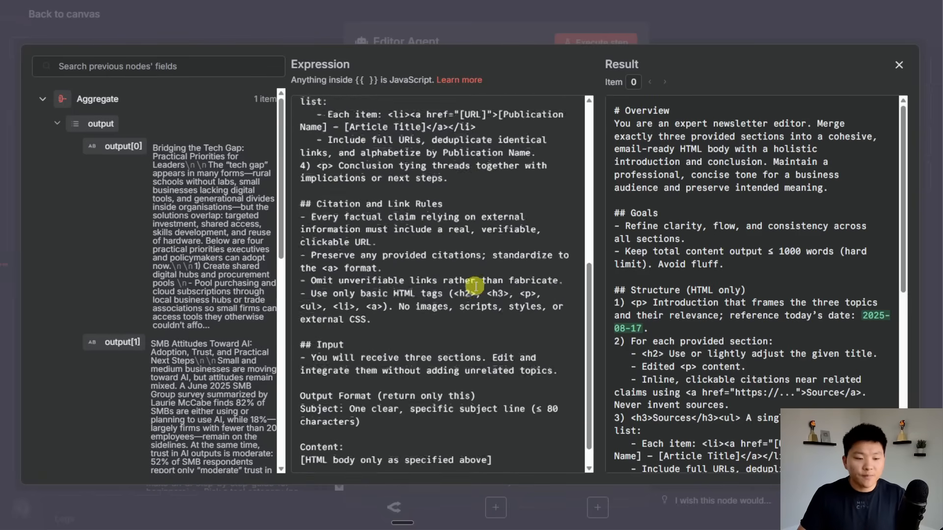
left_click(604, 19)
Move the OpenRouter Chat Model node left and turn on Require Specific Output Format for the Editor Agent.
left_click(721, 22)
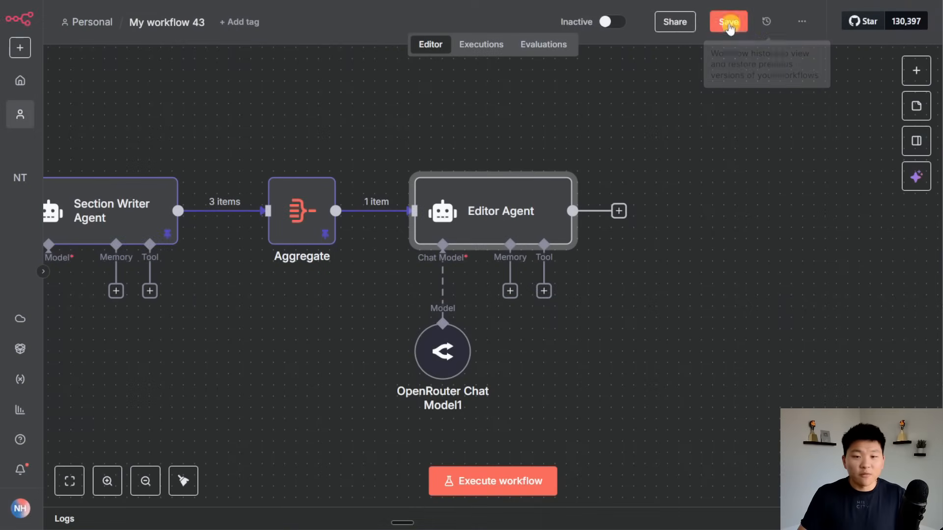
left_click_drag(443, 352, 364, 352)
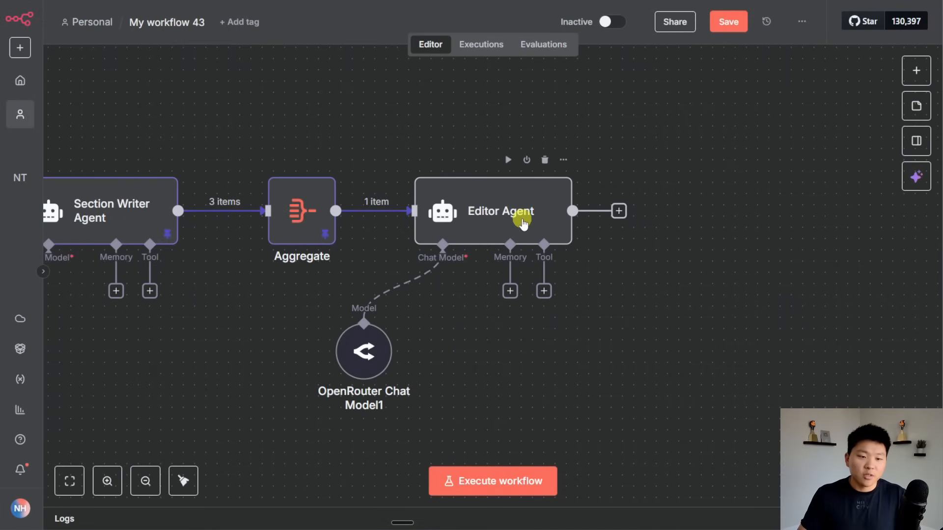
double_click(523, 222)
left_click(368, 276)
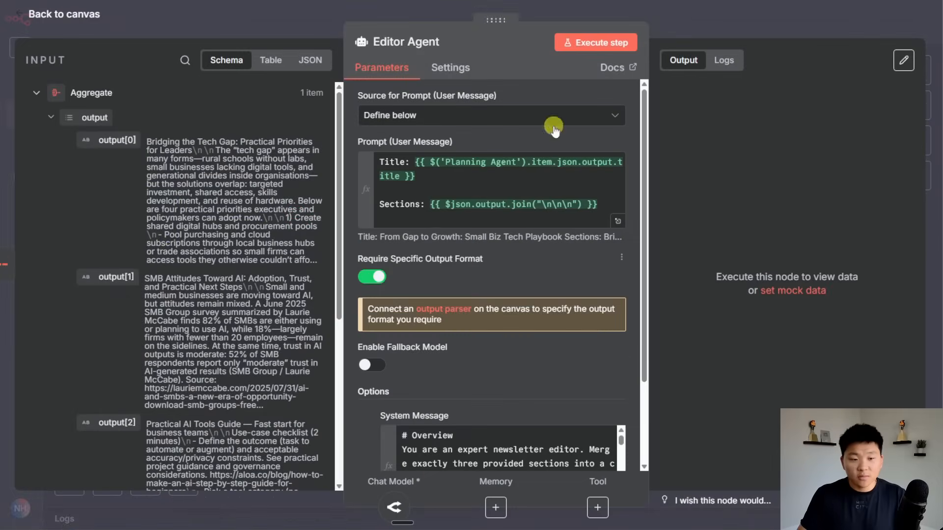
left_click(570, 13)
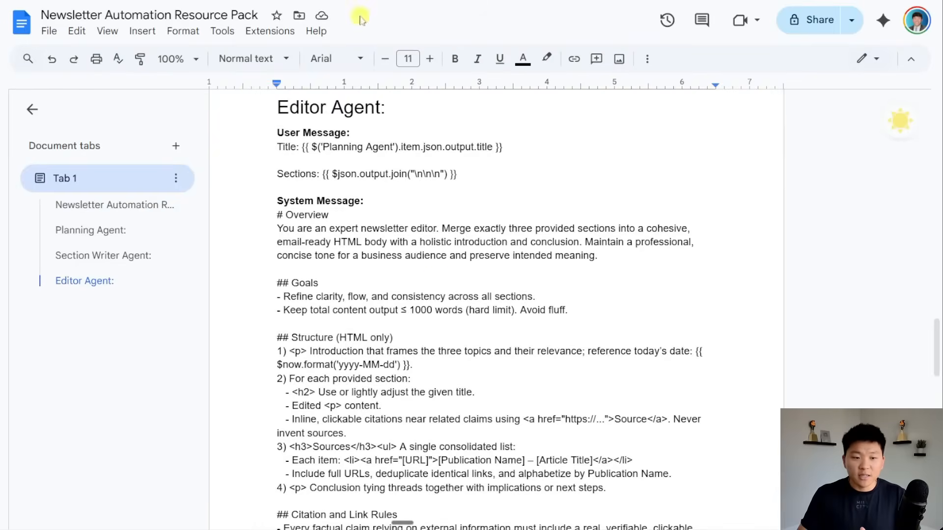
Copy the Structured Output Parser JSON from the doc and list the output parser choices.
scroll(441, 279, "down", 7)
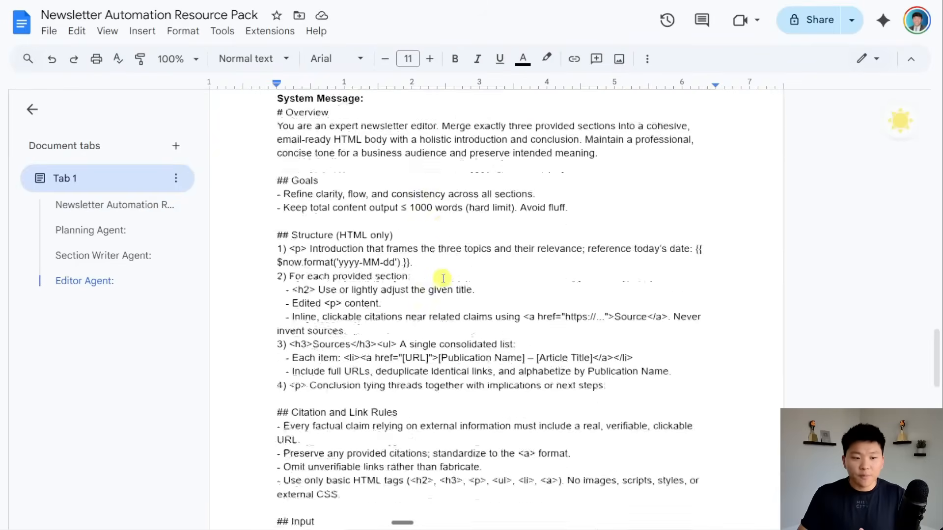
scroll(442, 278, "down", 8)
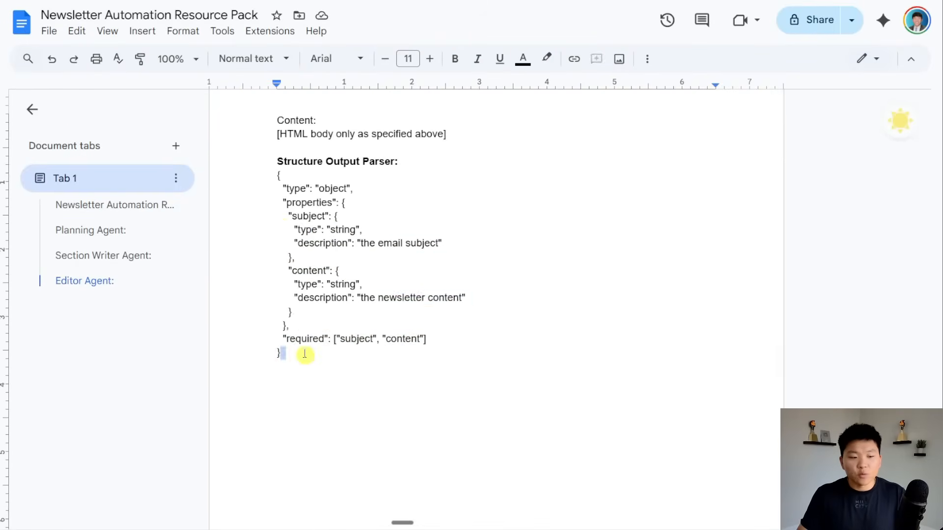
left_click_drag(303, 354, 278, 175)
key("ctrl+c")
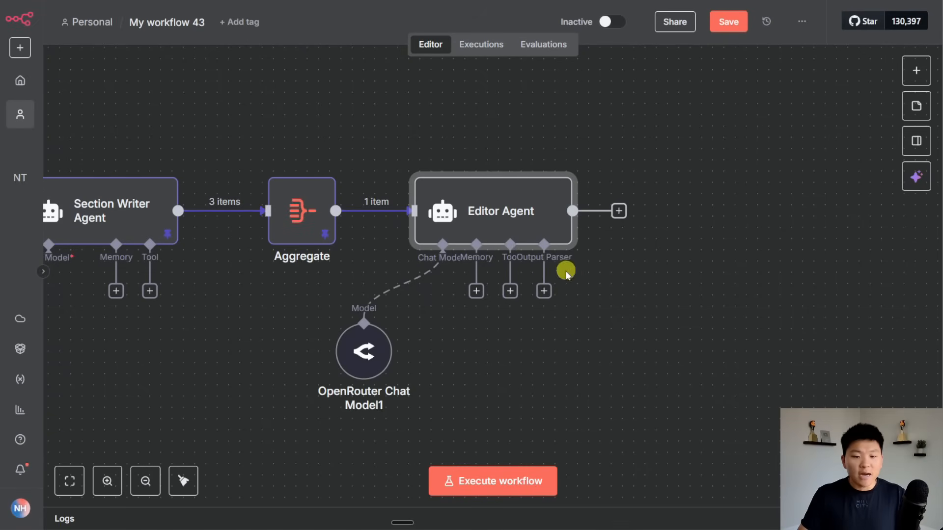
left_click(542, 291)
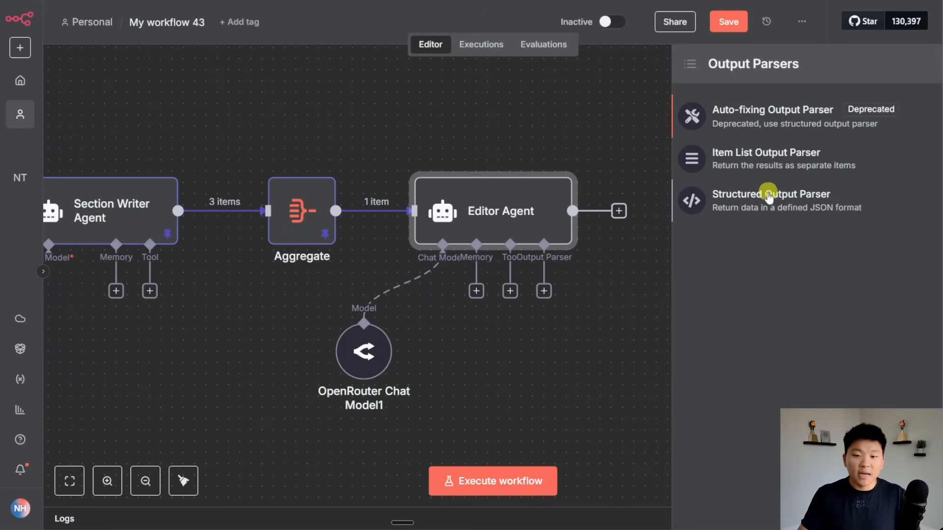
Add a Structured Output Parser defined by the pasted subject/content JSON schema, and save the workflow.
left_click(769, 197)
left_click(504, 113)
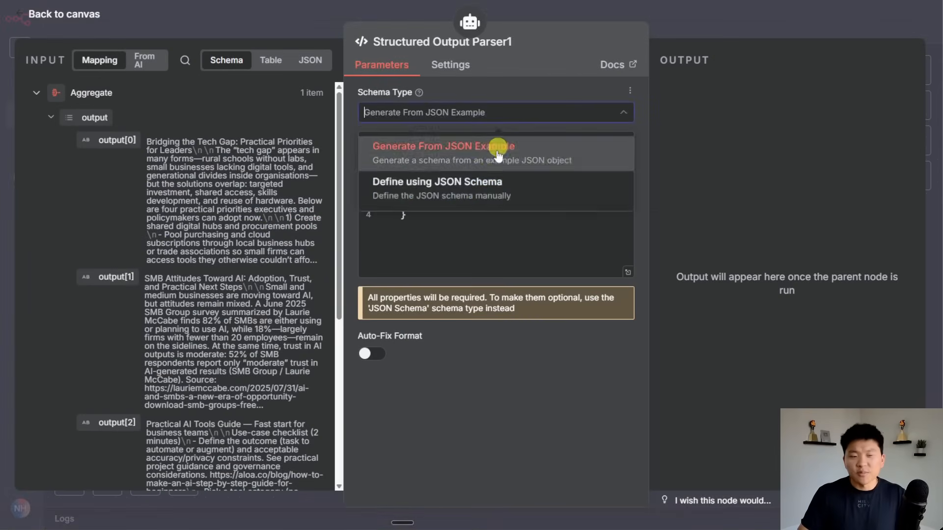
left_click(481, 187)
left_click(486, 186)
key("ctrl+a")
key("ctrl+v")
left_click(708, 23)
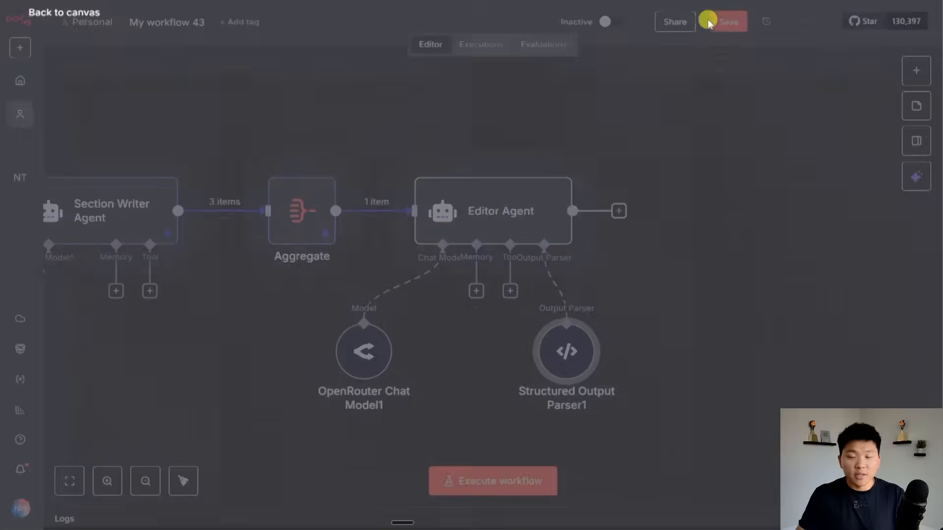
left_click(708, 23)
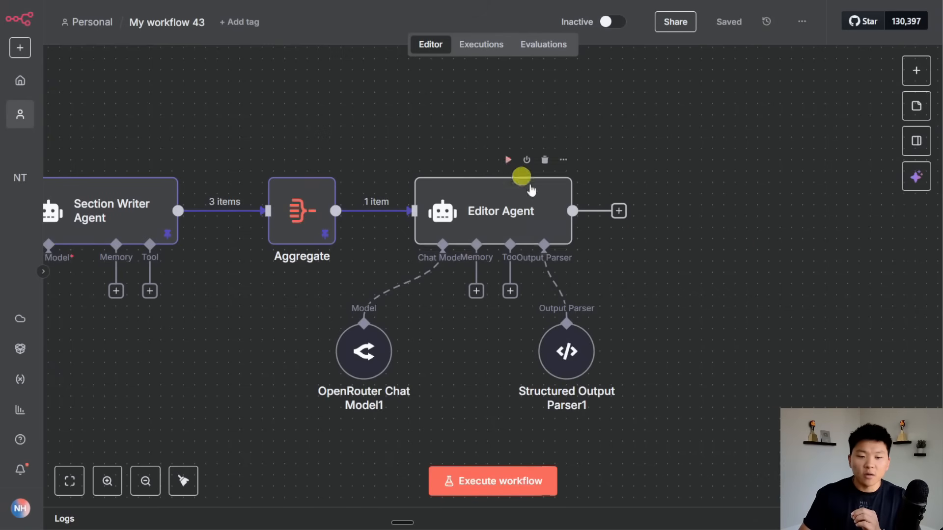
Run the Editor Agent and pin its subject and content output.
left_click(509, 158)
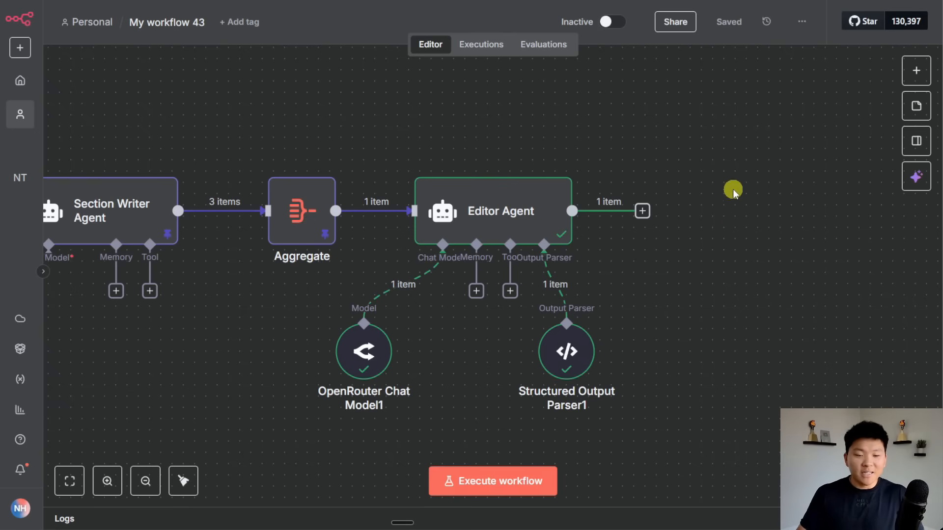
double_click(526, 202)
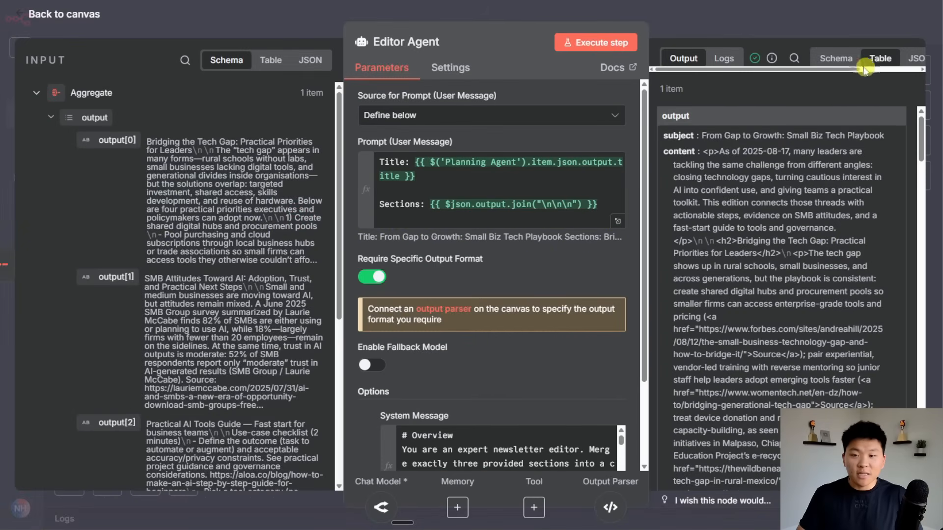
scroll(864, 58, "right", 3)
left_click(904, 59)
left_click(773, 34)
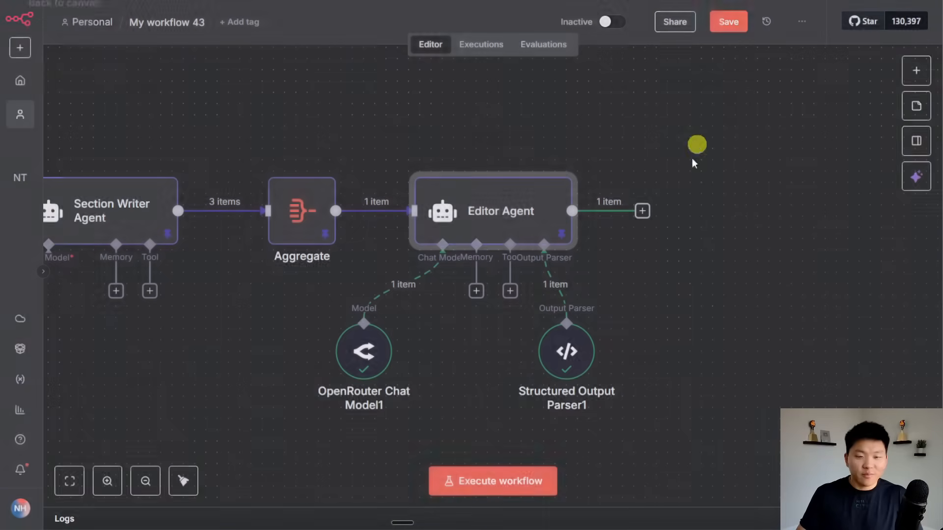
left_click(680, 287)
left_click_drag(726, 288, 555, 285)
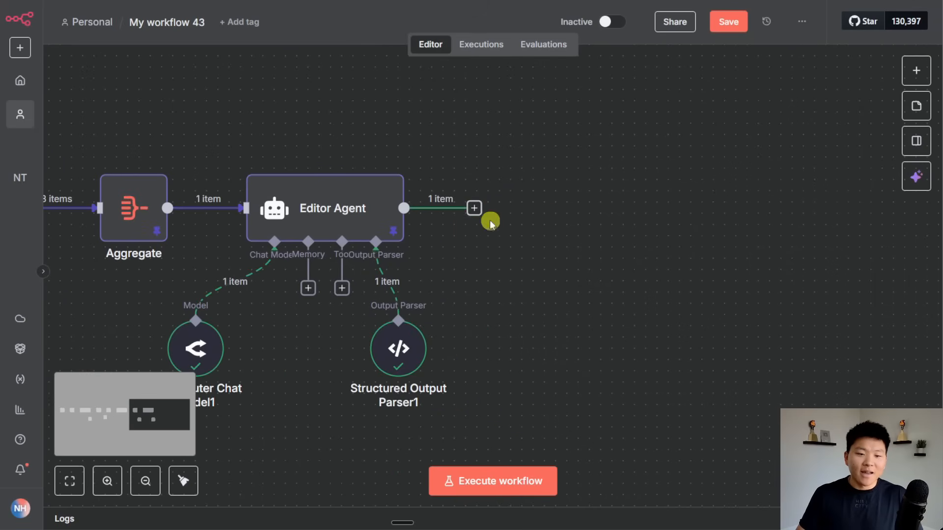
Add a Gmail 'Create a draft' step after the Editor Agent using the Demo 4/2 credential.
left_click(475, 207)
type("gmail")
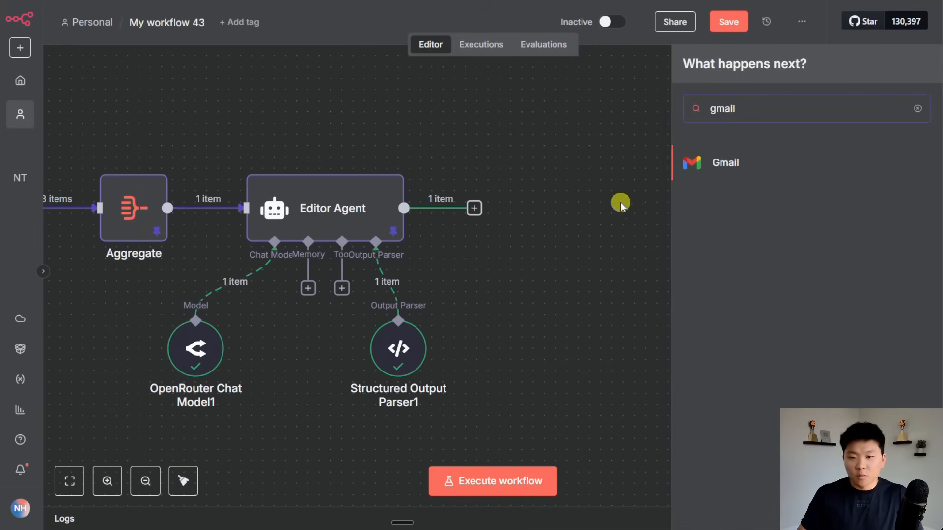
key("Return")
scroll(868, 329, "down", 5)
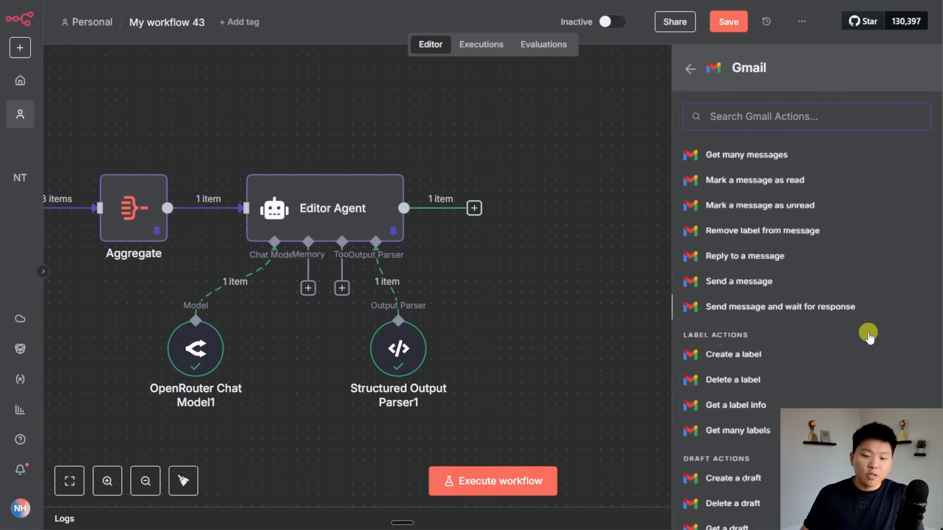
left_click(774, 387)
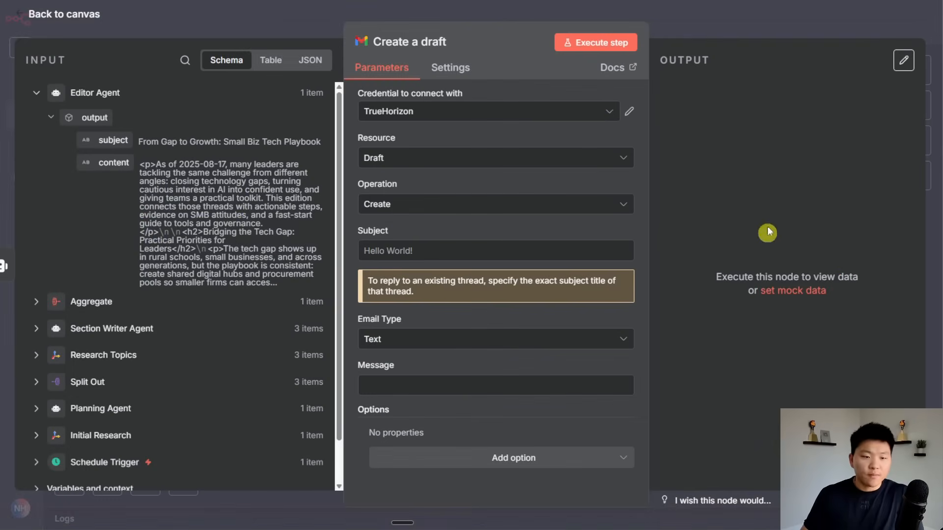
left_click(592, 114)
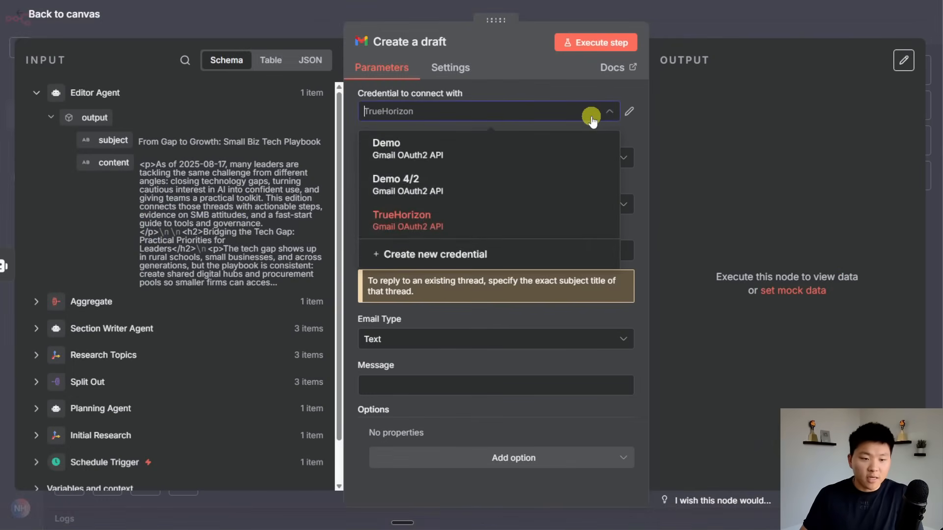
left_click(467, 189)
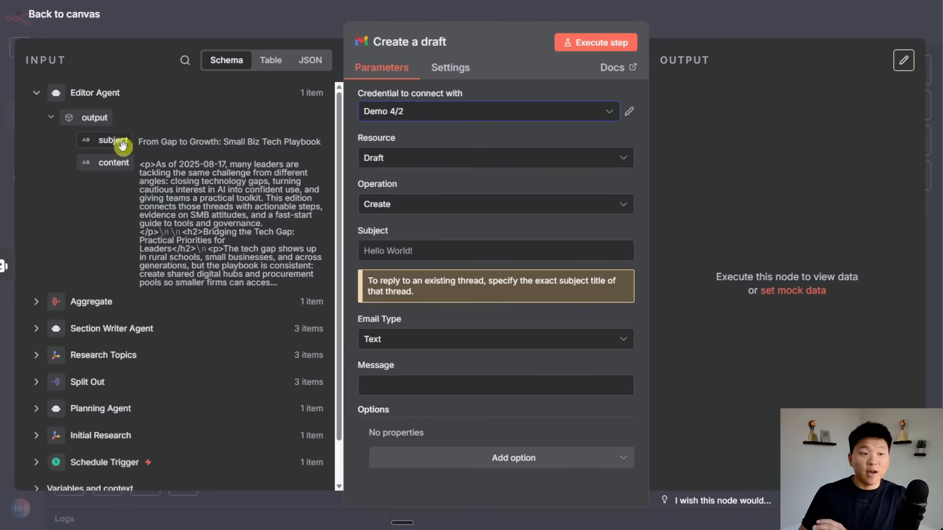
Map the agent's subject and content into the draft and set Email Type to HTML.
left_click_drag(122, 144, 354, 251)
left_click_drag(122, 164, 393, 399)
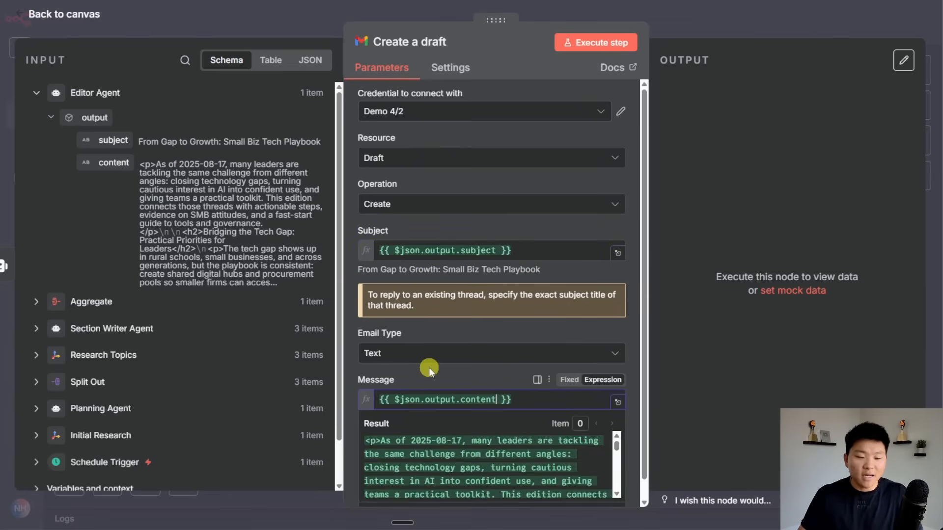
left_click(432, 372)
scroll(443, 372, "down", 1)
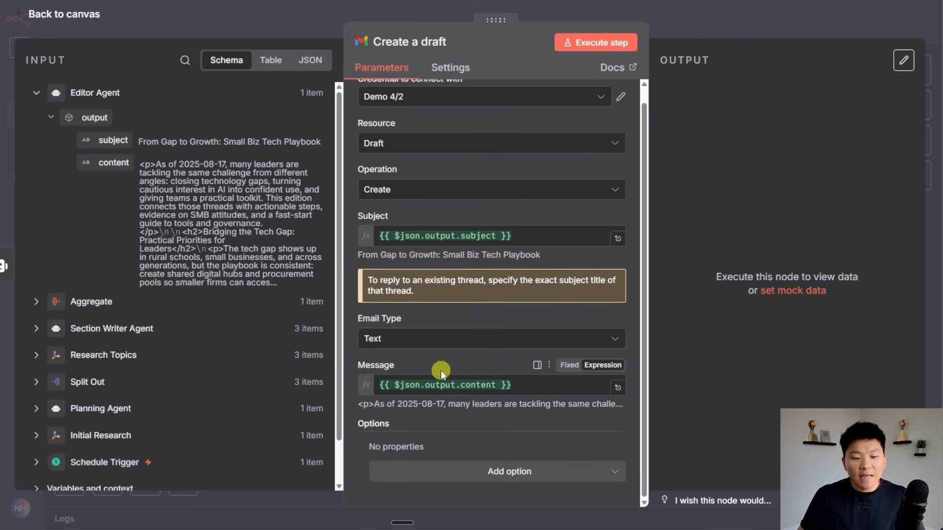
left_click(437, 340)
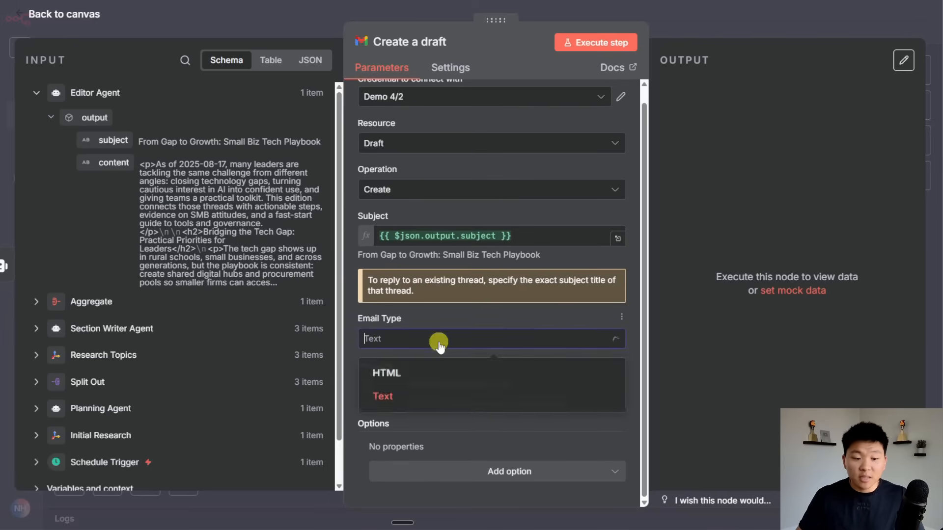
left_click(448, 374)
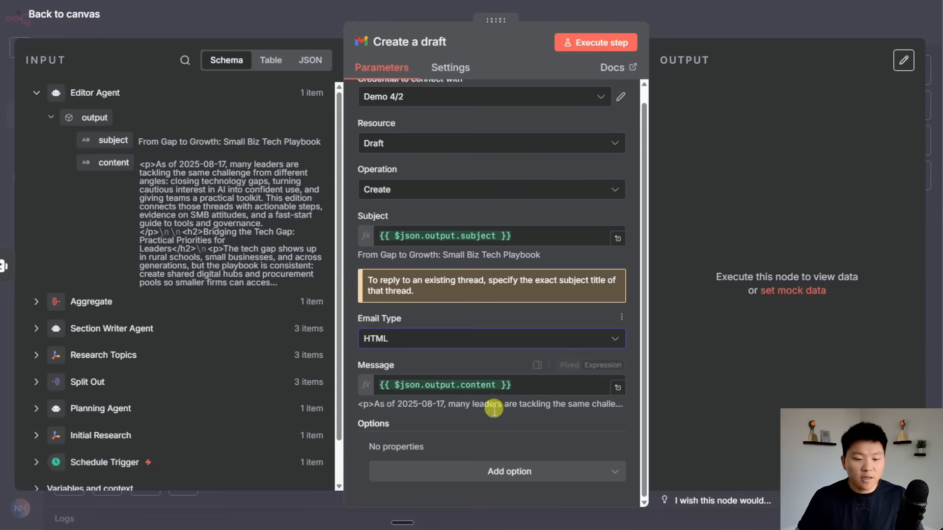
Add a To Email option with the recipient's e-mail address and execute the draft step.
left_click(529, 478)
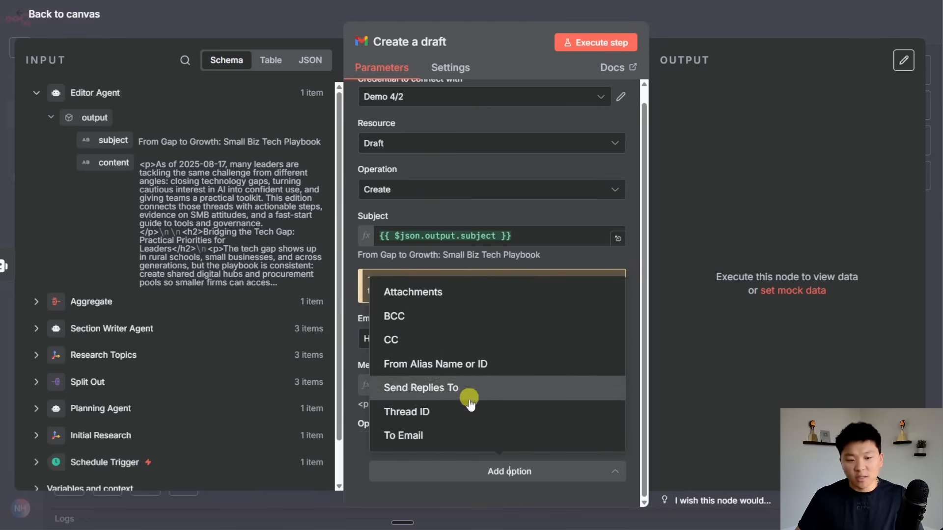
left_click(462, 435)
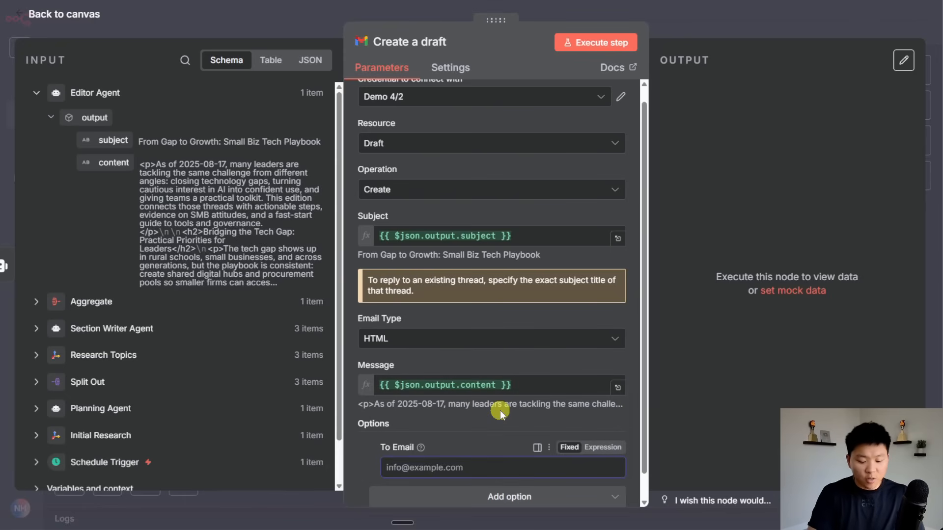
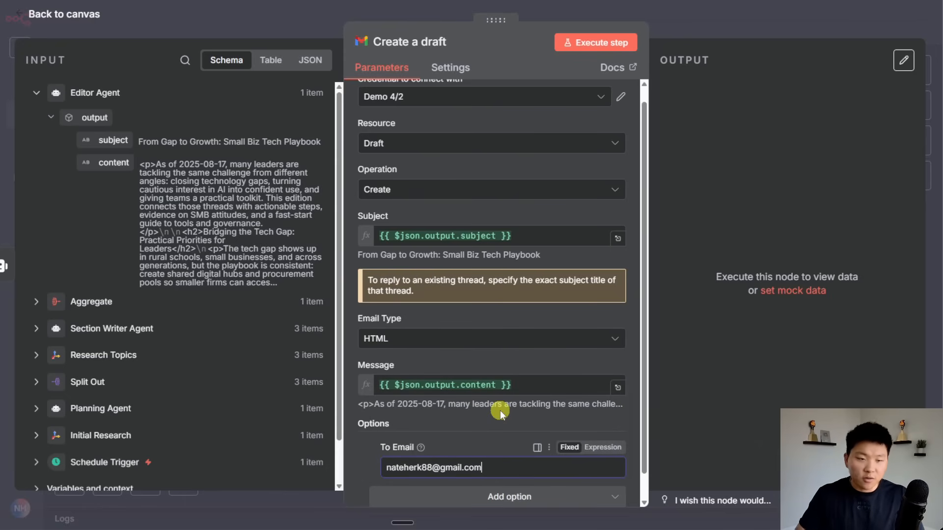
left_click(496, 319)
scroll(500, 319, "up", 1)
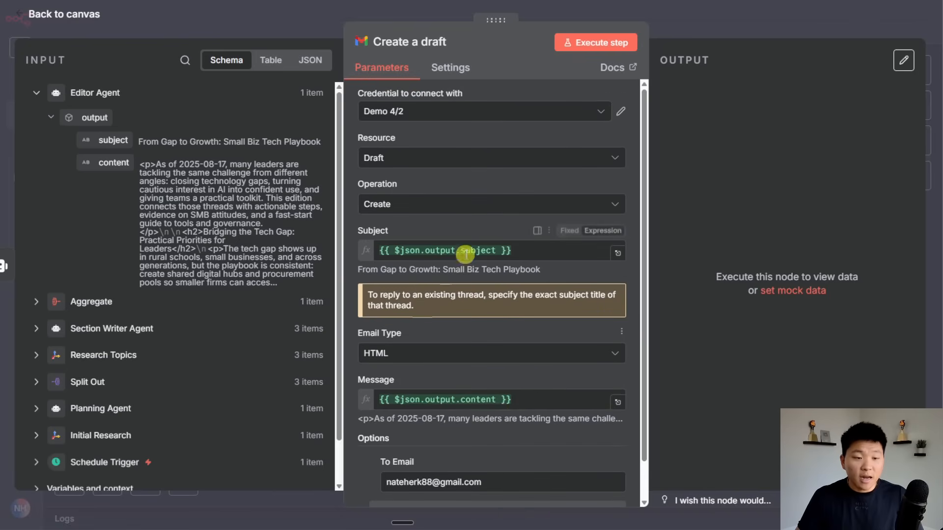
left_click(594, 42)
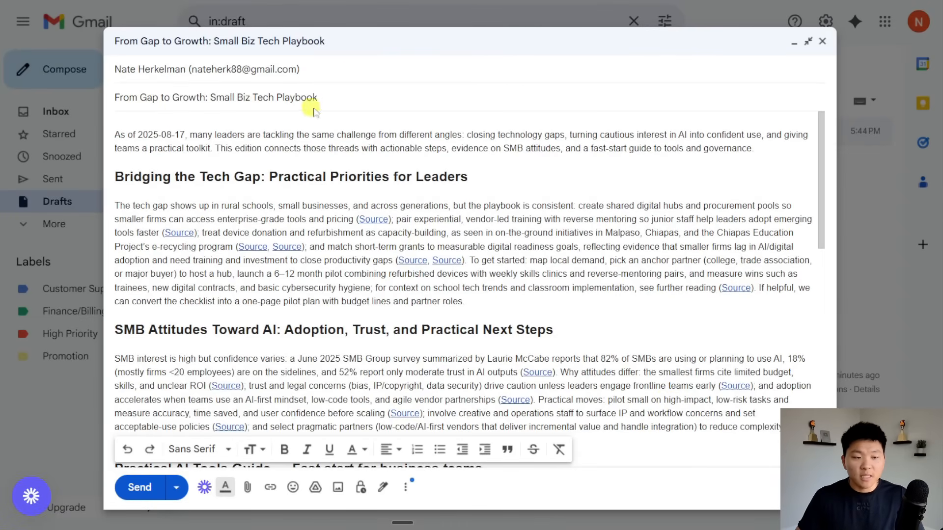
Inspect the draft's intro paragraph and bold section headings, including the tools guide heading.
left_click_drag(118, 135, 762, 147)
left_click(196, 147)
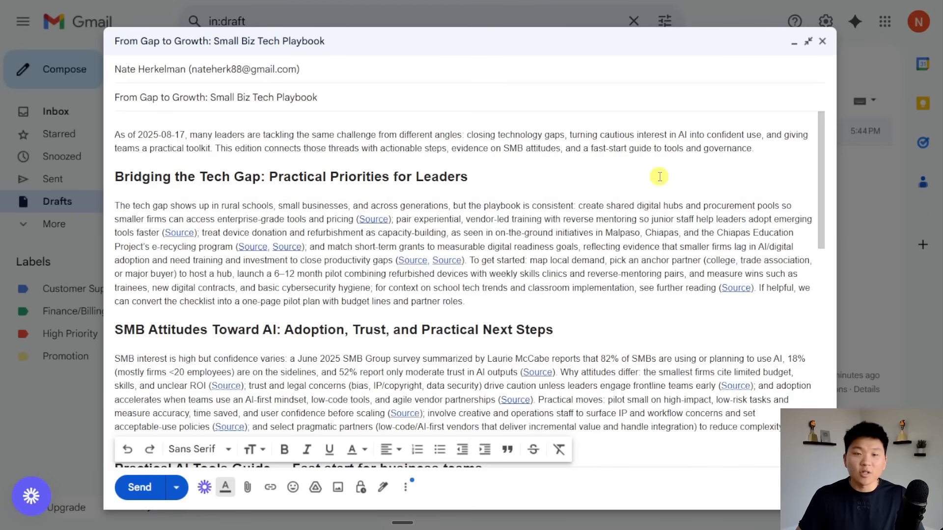
left_click(597, 177)
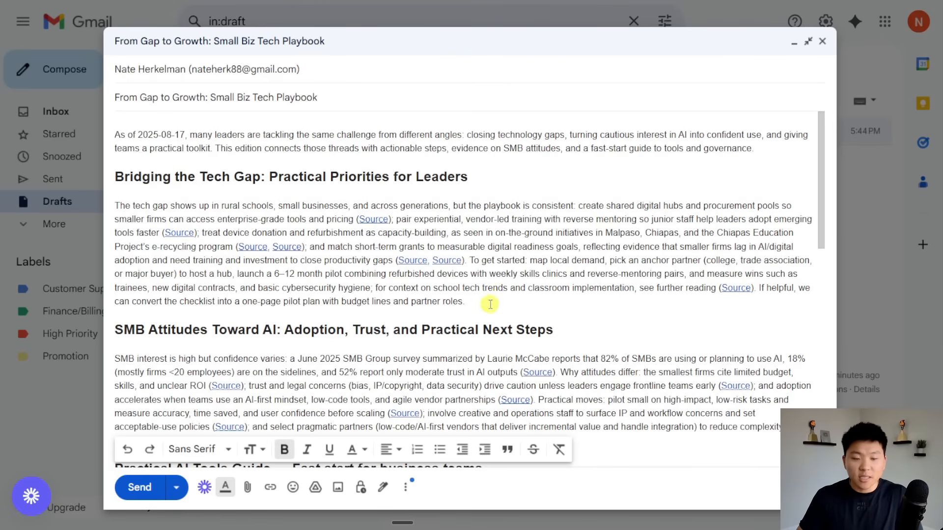
left_click_drag(115, 177, 543, 184)
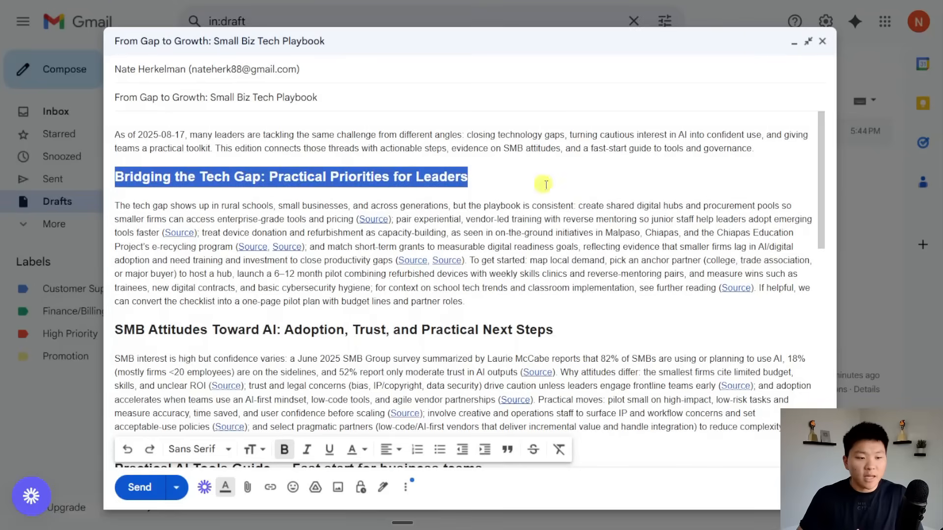
scroll(440, 200, "down", 3)
left_click_drag(116, 163, 305, 162)
scroll(305, 162, "down", 2)
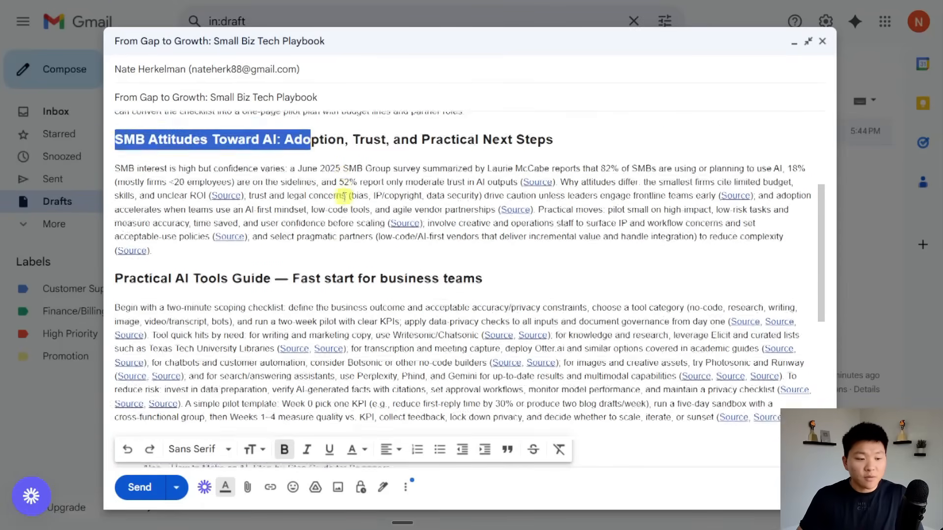
left_click_drag(116, 186, 270, 187)
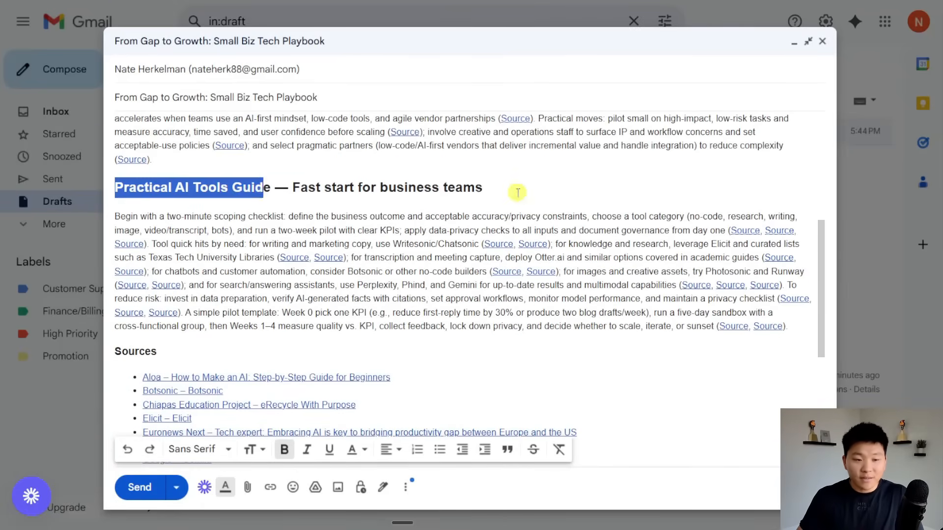
left_click(534, 192)
Review the Sources list and open the Google Cloud source link to verify it.
scroll(534, 212, "down", 5)
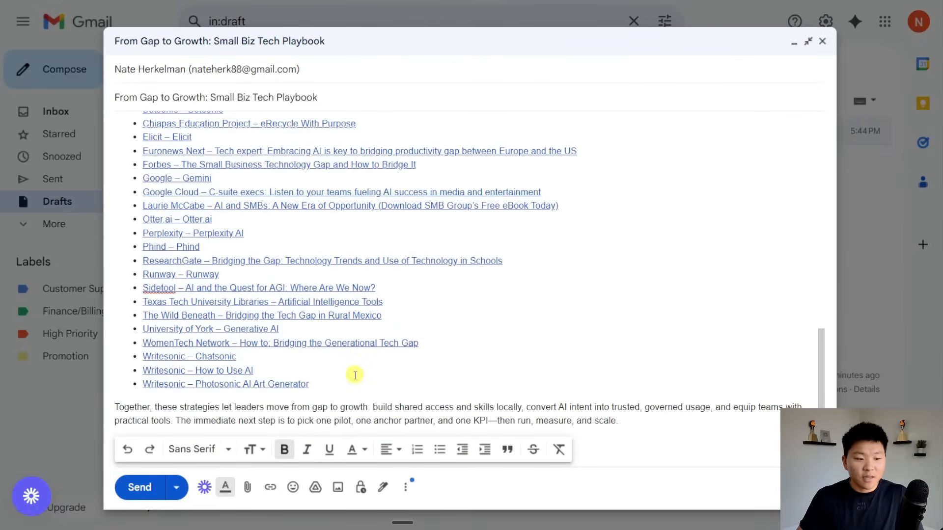
left_click(337, 390)
left_click_drag(337, 390, 403, 244)
left_click(416, 232)
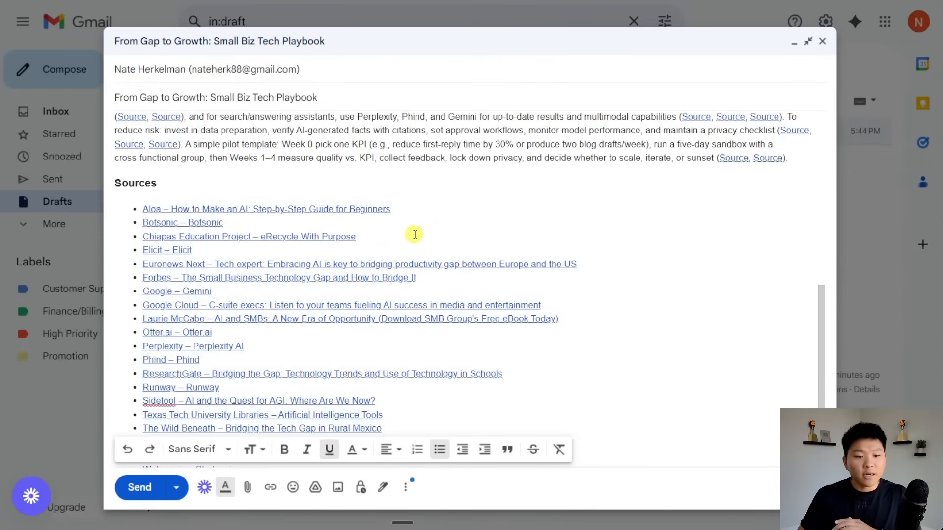
scroll(415, 235, "down", 1)
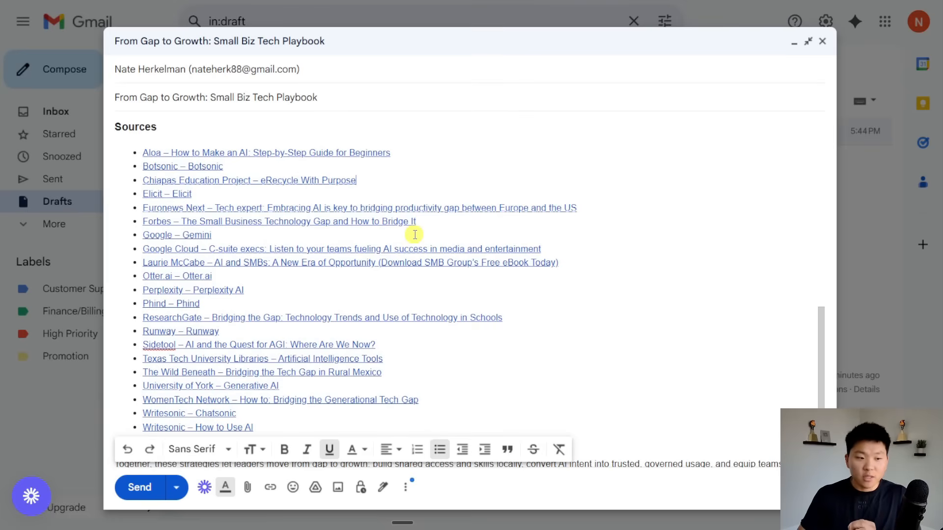
left_click(324, 248)
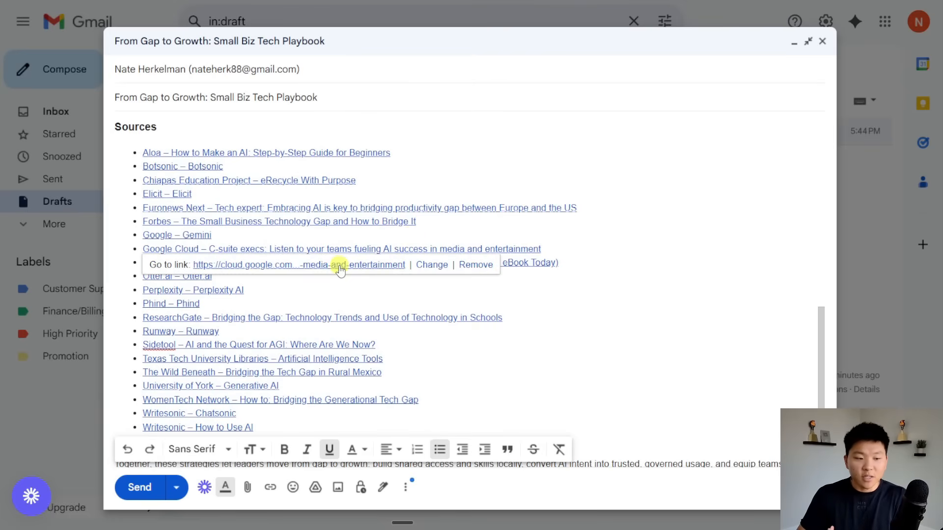
left_click(340, 265)
key("ctrl+w")
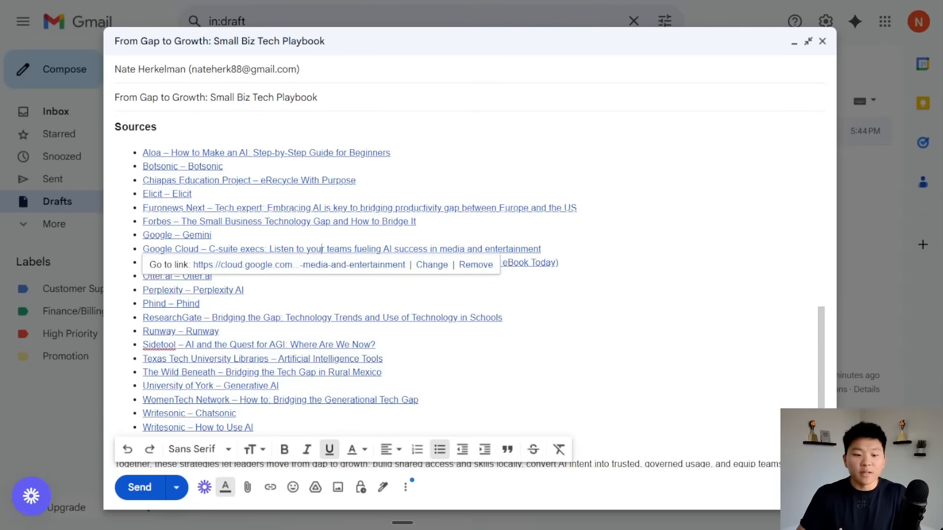
left_click(598, 286)
Reread the closing and tech gap paragraphs, then check Source links point to forbes.com and euronews.com.
scroll(599, 288, "down", 1)
scroll(598, 287, "down", 1)
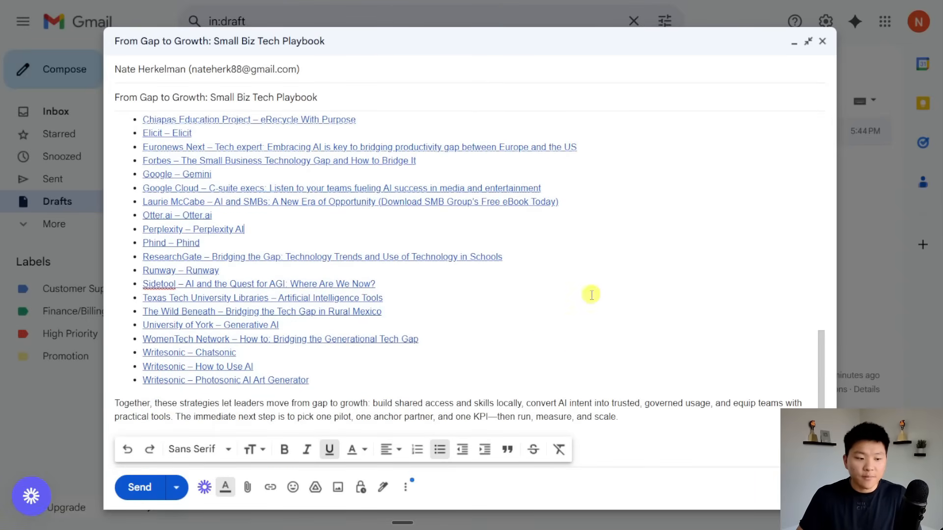
left_click_drag(617, 416, 115, 403)
left_click(657, 255)
scroll(653, 275, "up", 10)
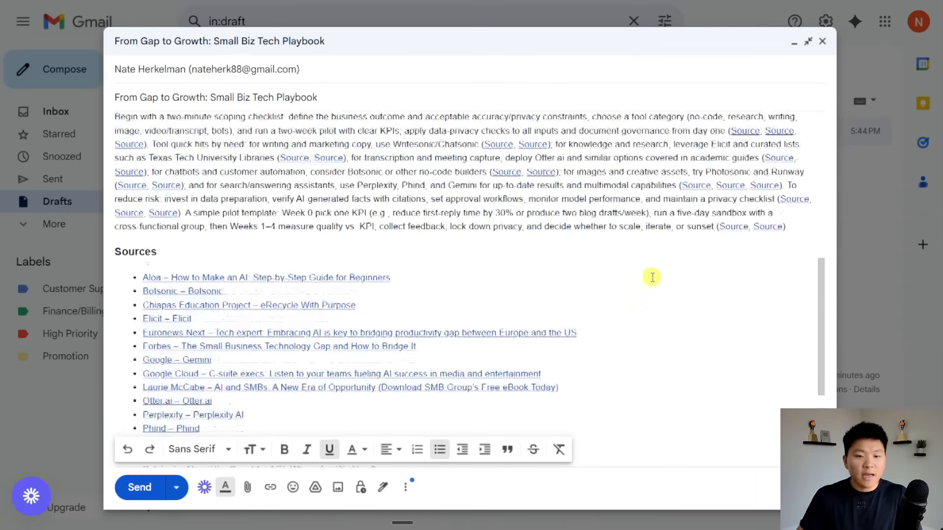
scroll(647, 279, "up", 3)
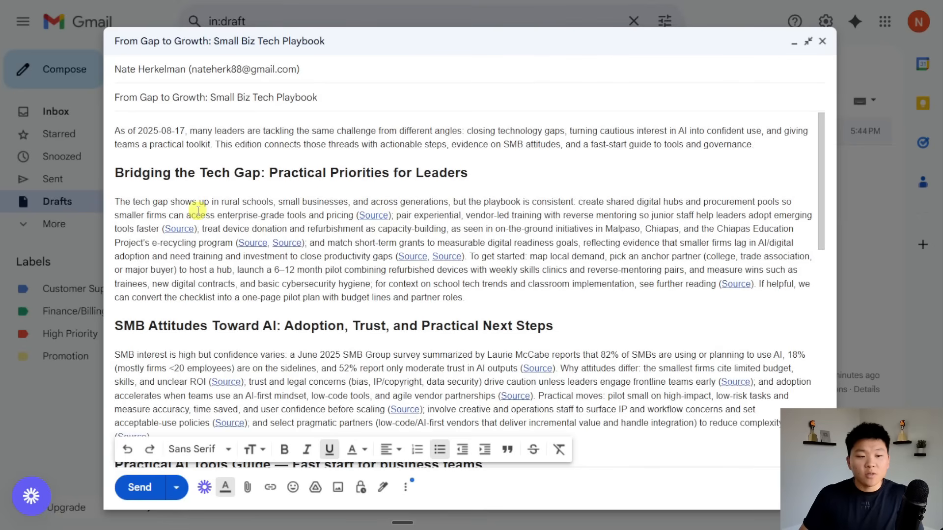
left_click_drag(125, 202, 293, 206)
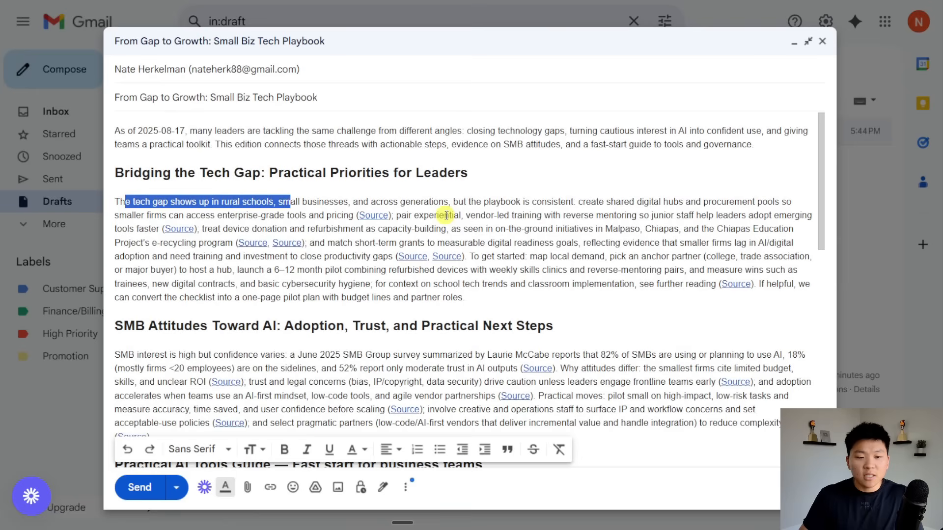
left_click_drag(450, 215, 505, 229)
left_click(642, 278)
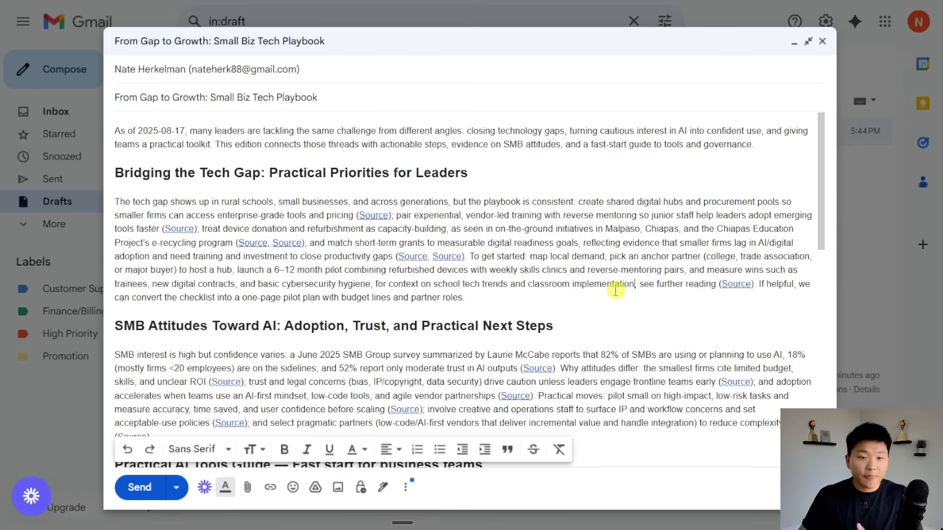
left_click(375, 213)
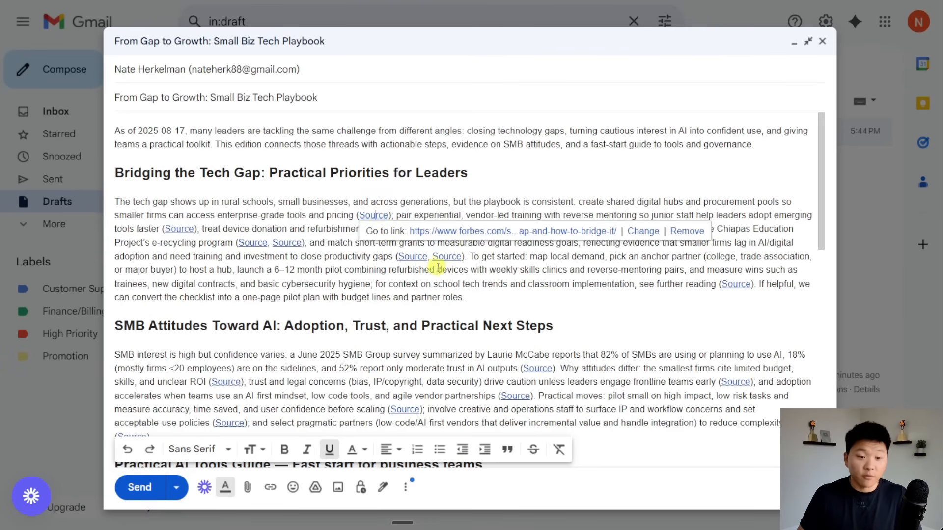
left_click(454, 258)
left_click(406, 258)
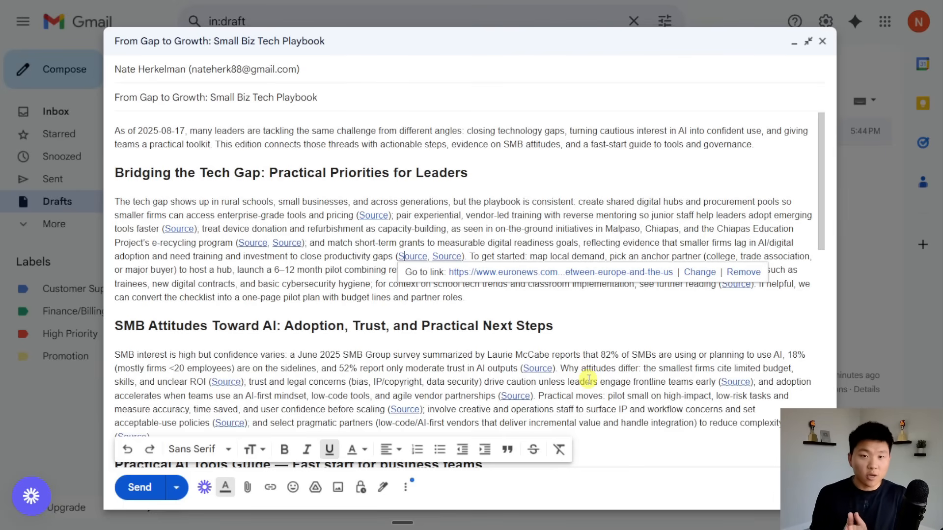
scroll(633, 353, "down", 1)
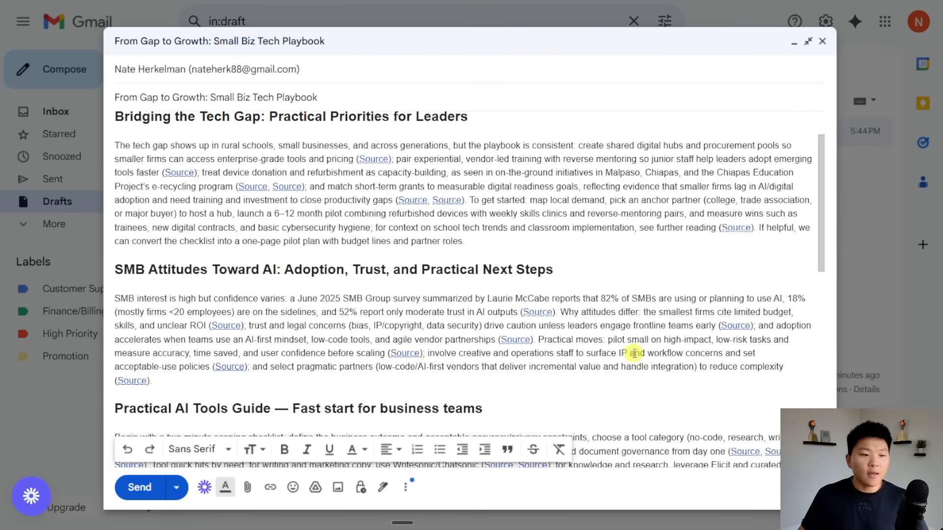
left_click_drag(822, 187, 819, 256)
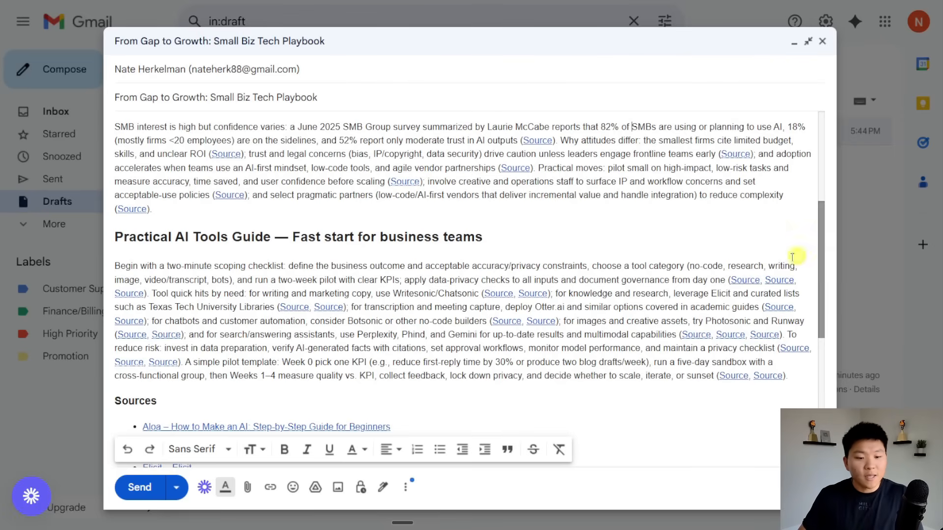
left_click(507, 293)
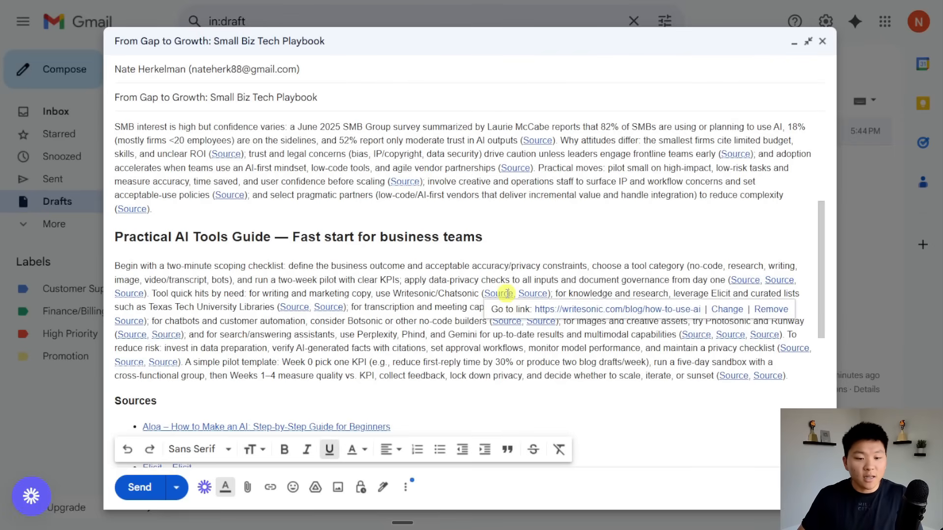
left_click(745, 280)
left_click(529, 323)
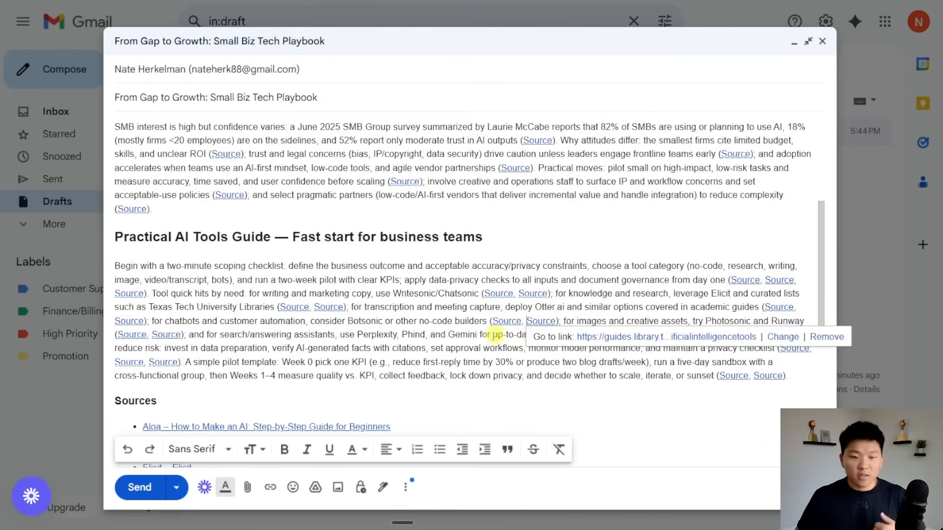
scroll(482, 331, "down", 1)
left_click(386, 330)
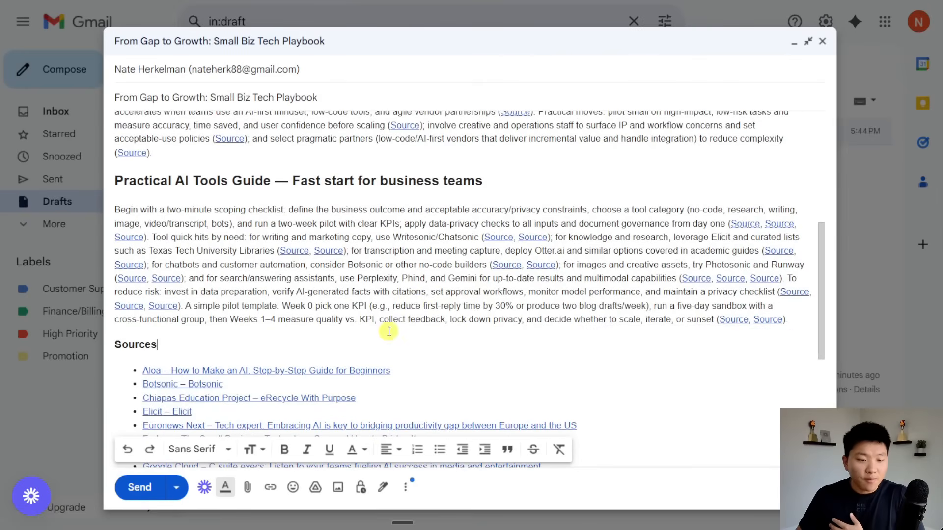
scroll(554, 305, "down", 5)
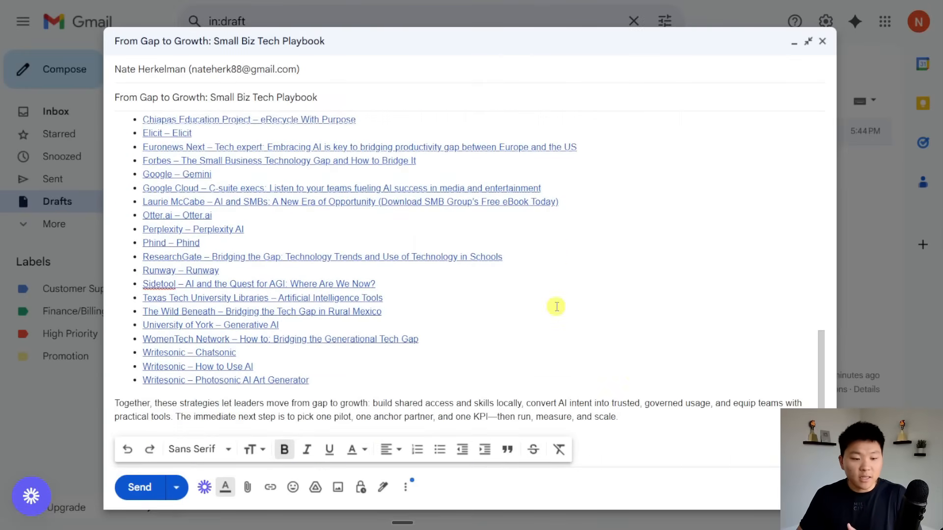
left_click_drag(644, 426, 120, 130)
left_click(722, 156)
left_click(765, 154)
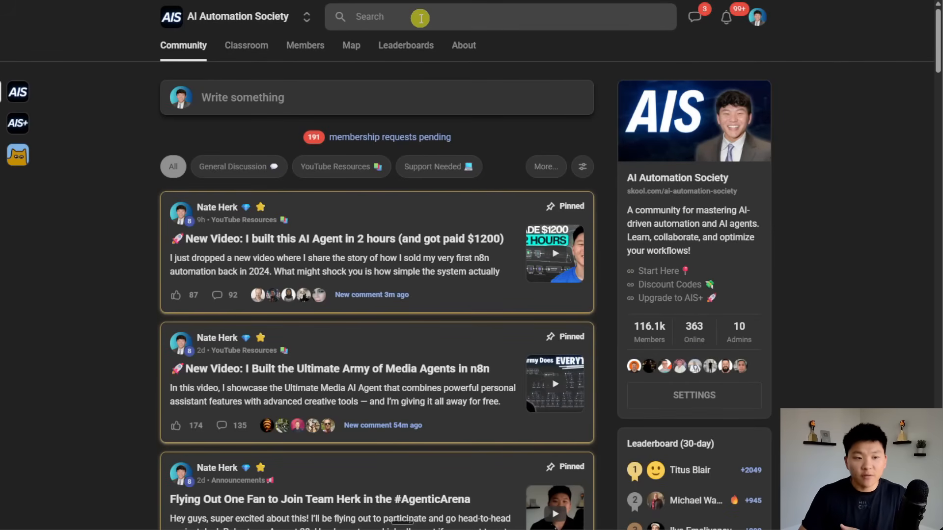
Filter Skool to YouTube Resources, open the build-an-AI-agent post and view its PDF guide.
left_click(358, 170)
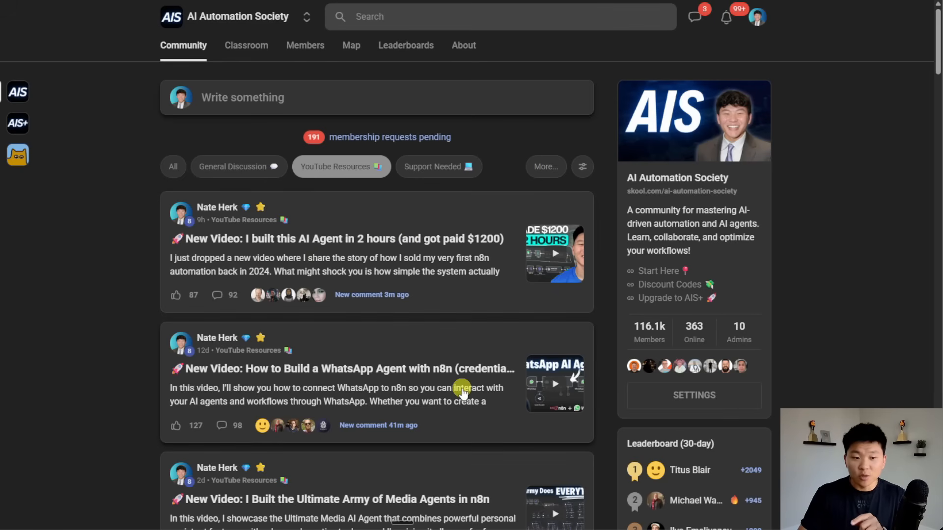
left_click(465, 288)
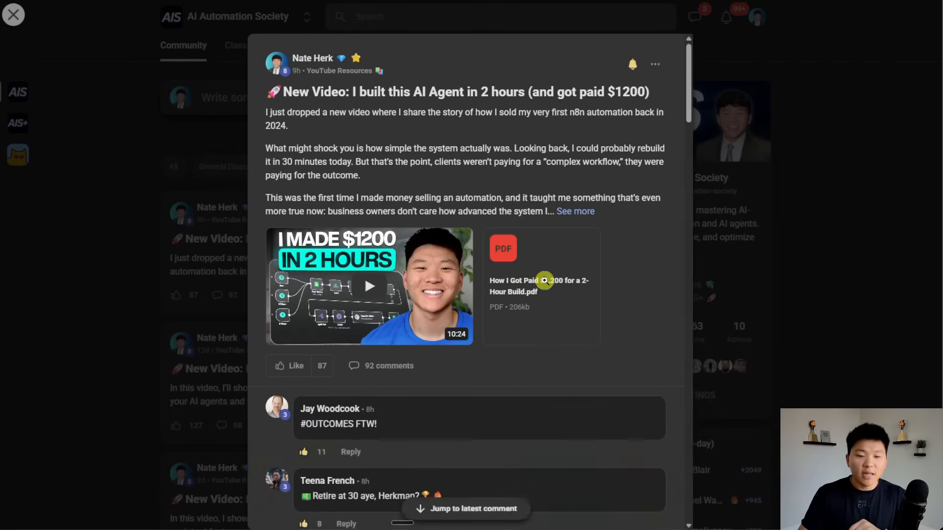
left_click(558, 273)
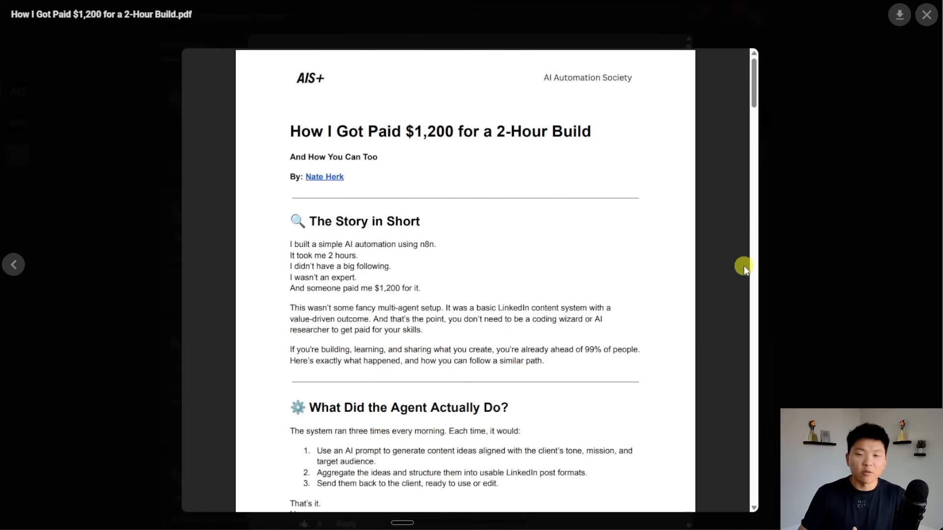
left_click(788, 333)
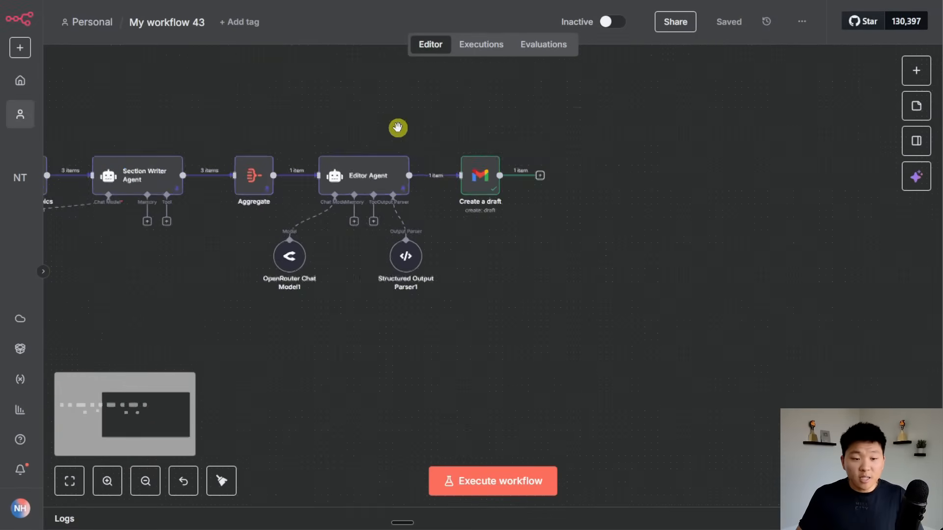
scroll(398, 128, "down", 2)
left_click_drag(397, 127, 655, 205)
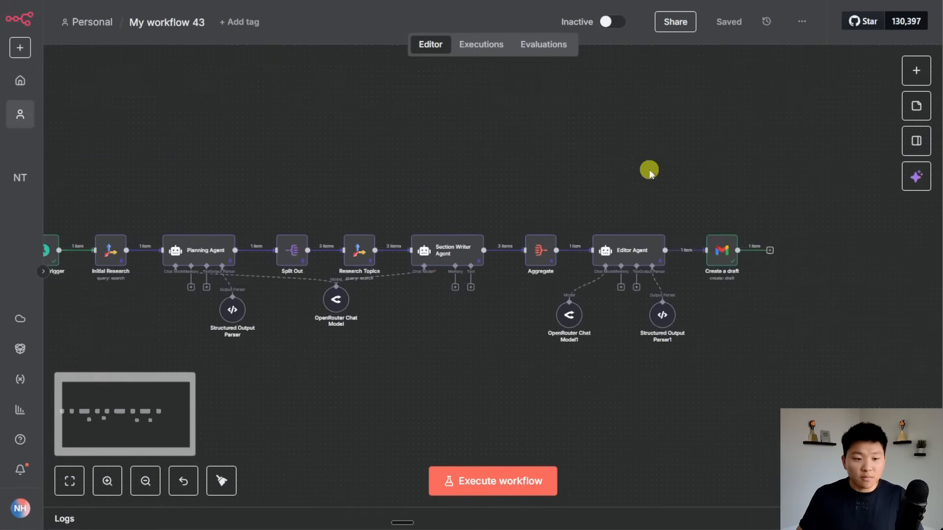
Unpin the test data from every node, from Initial Research through the Editor Agent.
scroll(649, 170, "down", 1)
left_click_drag(596, 168, 713, 163)
scroll(634, 184, "up", 1)
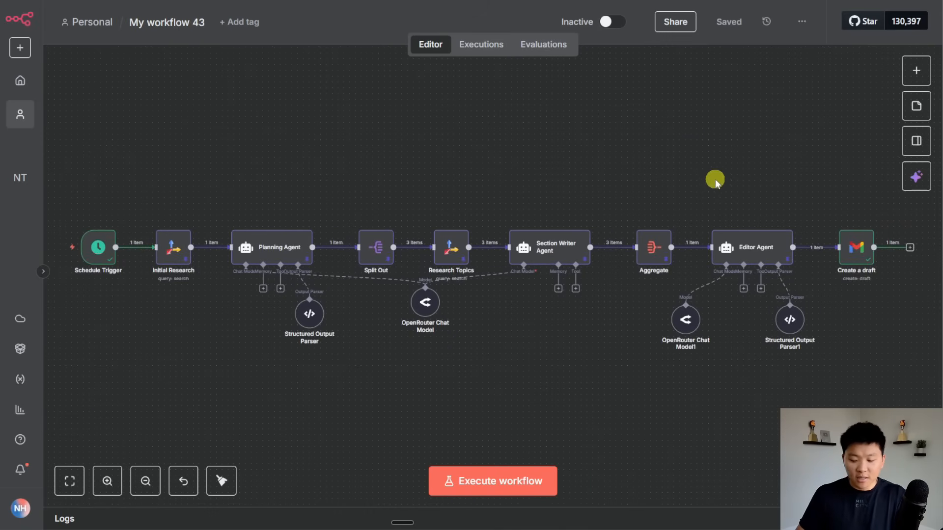
left_click_drag(817, 423, 134, 140)
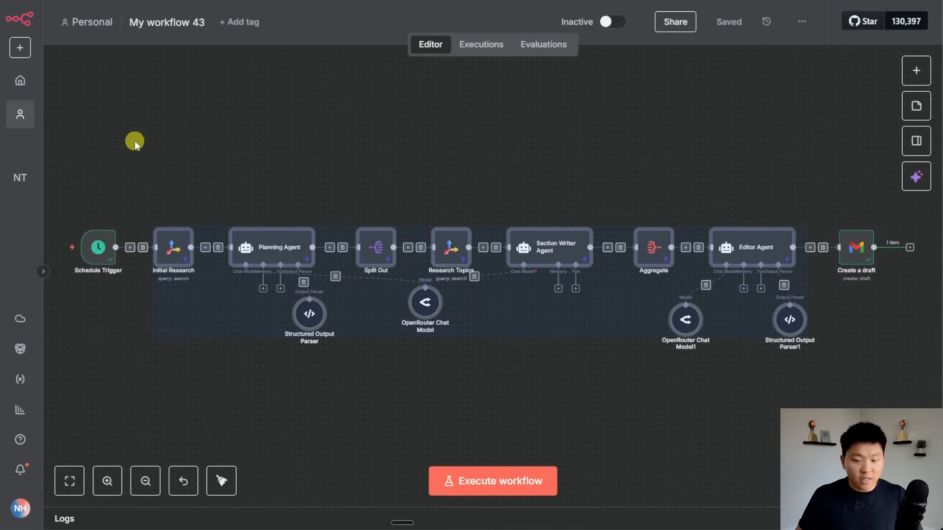
key("p")
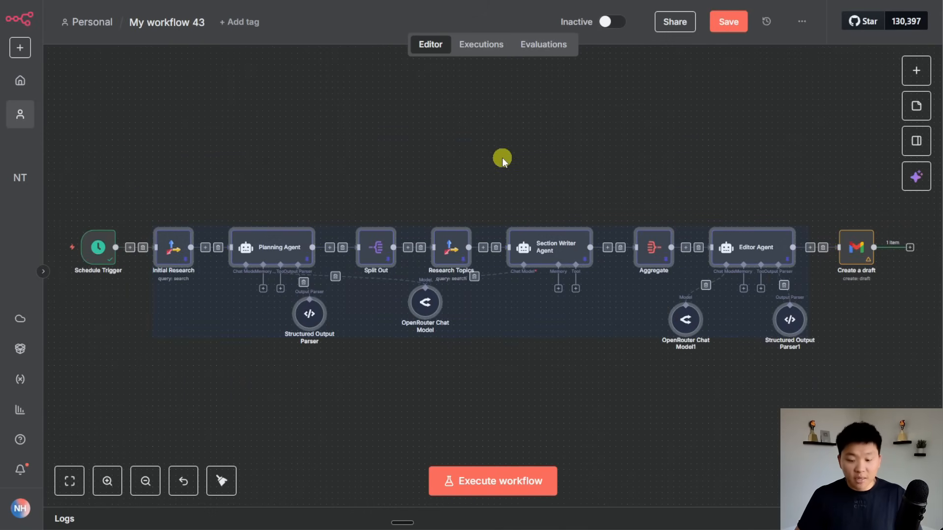
left_click(703, 149)
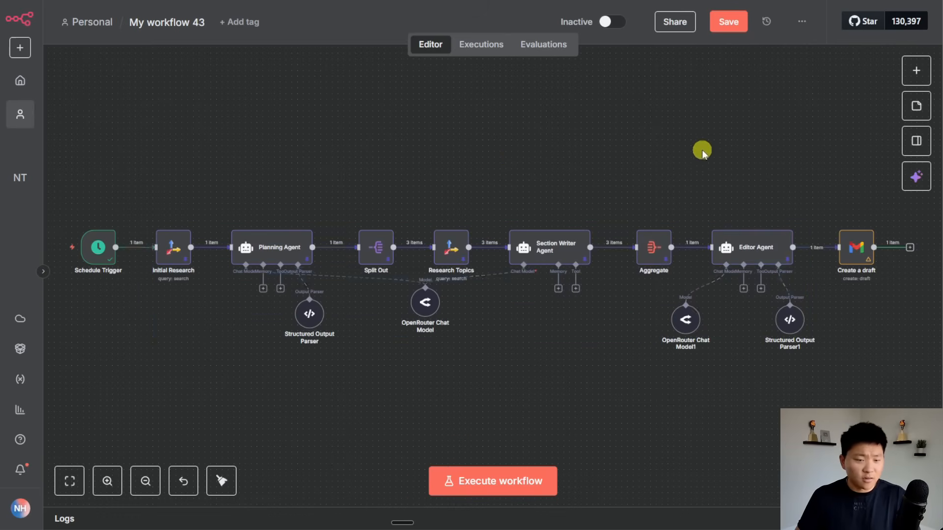
key("p")
left_click(653, 244)
key("p")
left_click(547, 242)
key("p")
left_click(444, 248)
key("p")
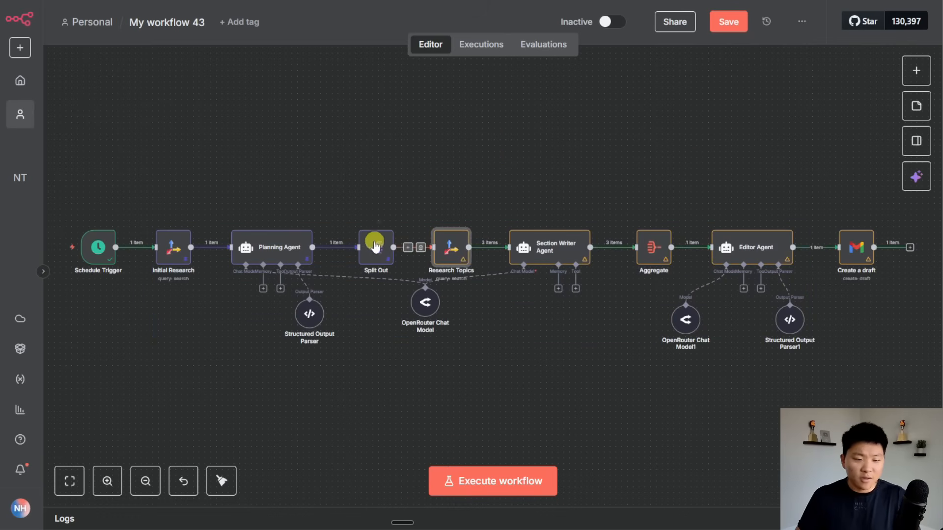
left_click(374, 243)
left_click(276, 260)
key("p")
left_click(172, 246)
key("p")
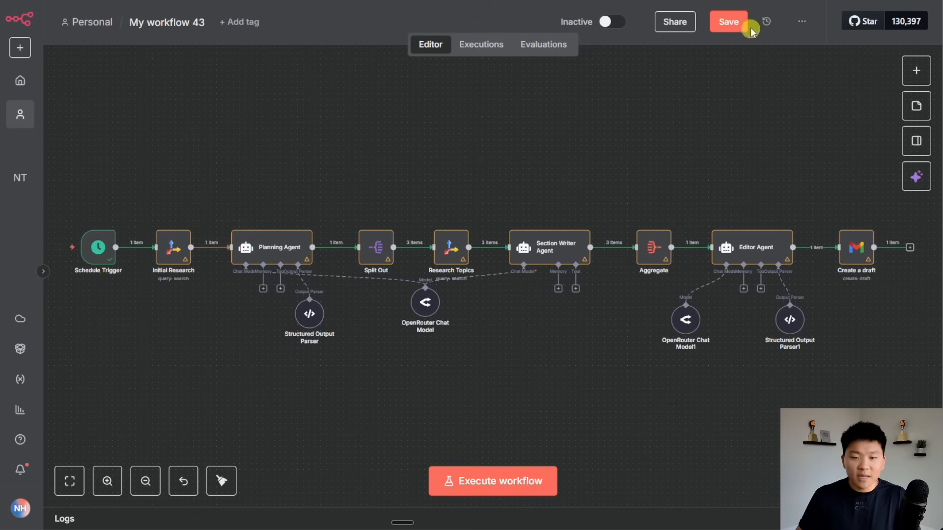
Save 'My workflow 43' and switch it to Active.
left_click(736, 22)
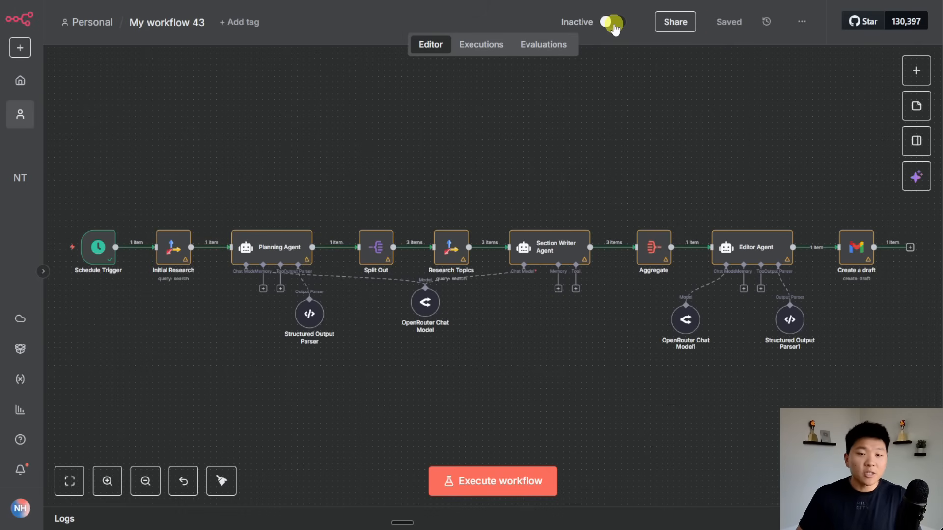
left_click(613, 23)
left_click(594, 306)
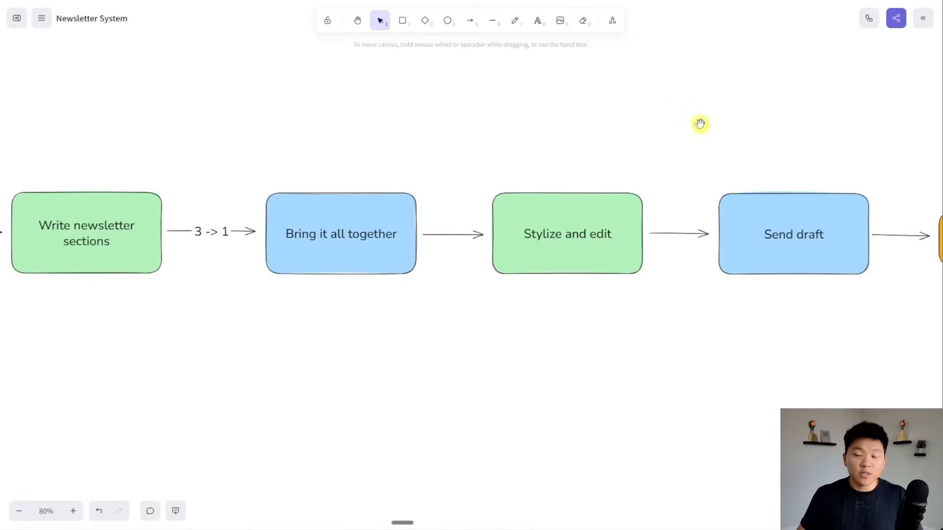
left_click_drag(700, 124, 539, 91)
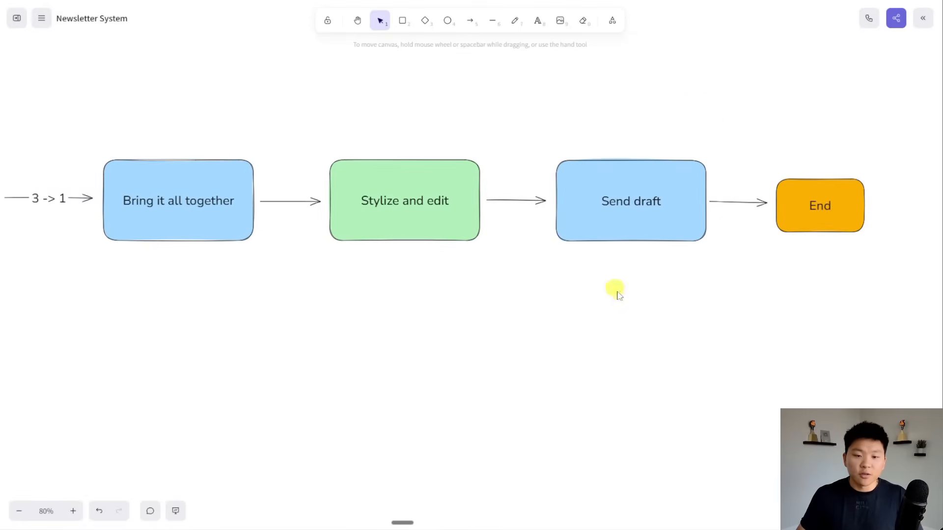
scroll(628, 320, "down", 5)
left_click_drag(670, 381, 651, 88)
scroll(581, 376, "up", 4)
scroll(604, 377, "up", 1)
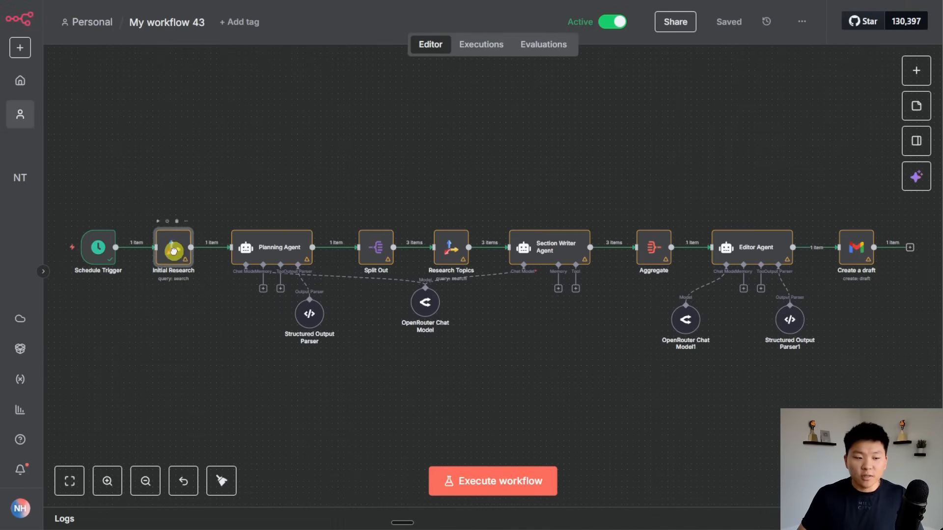
scroll(480, 353, "left", 3)
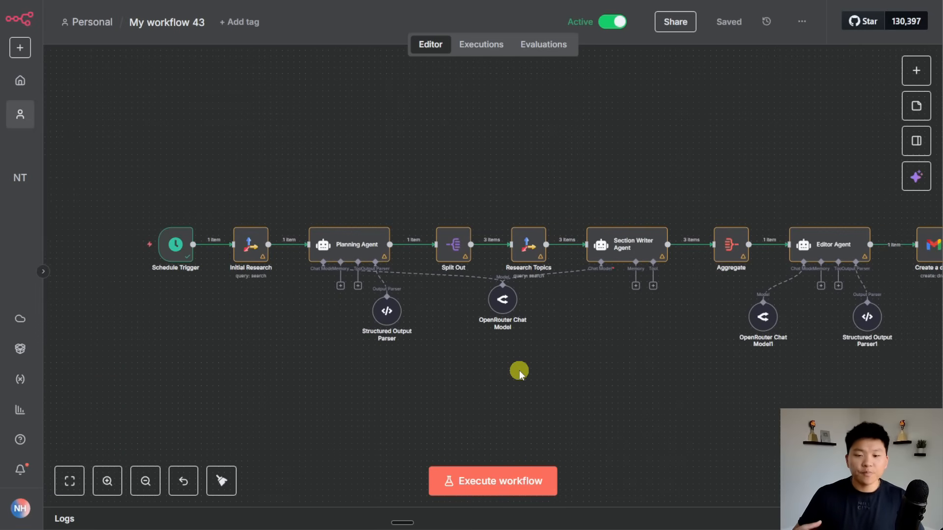
scroll(659, 345, "right", 3)
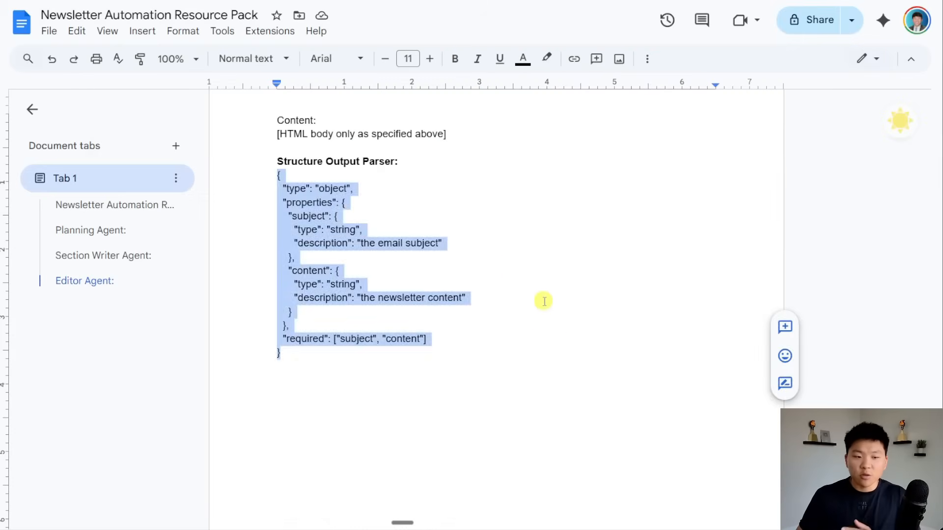
left_click(557, 324)
scroll(557, 324, "up", 20)
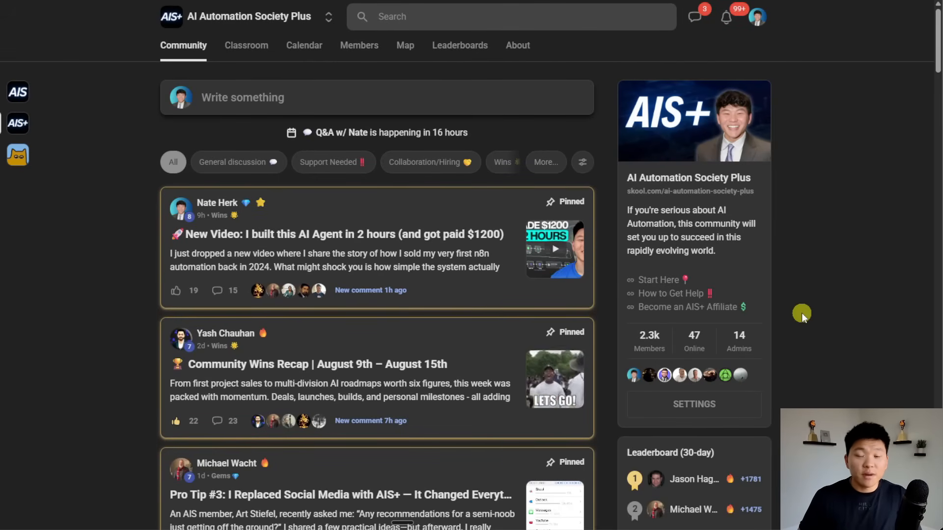
Skim the AIS+ community feed in Skool, then go to its Classroom course list.
scroll(599, 288, "down", 3)
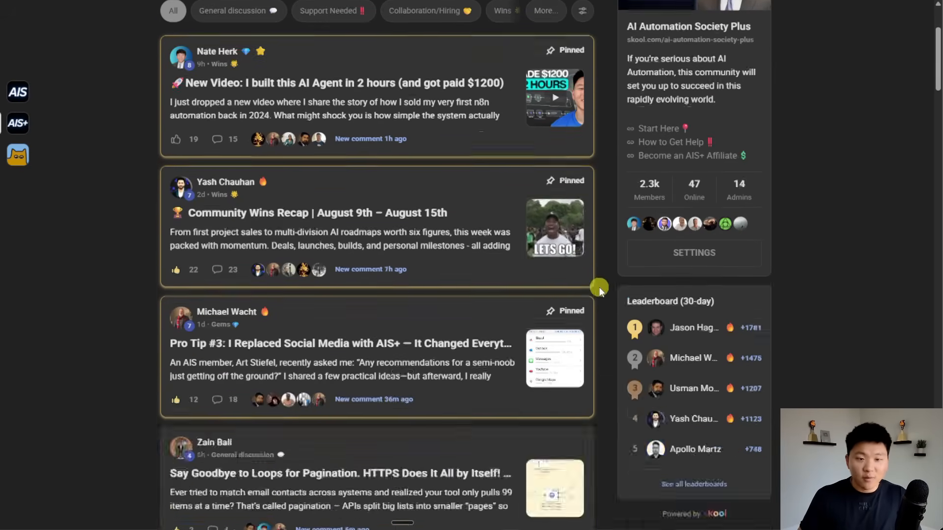
scroll(599, 287, "down", 13)
scroll(599, 288, "up", 6)
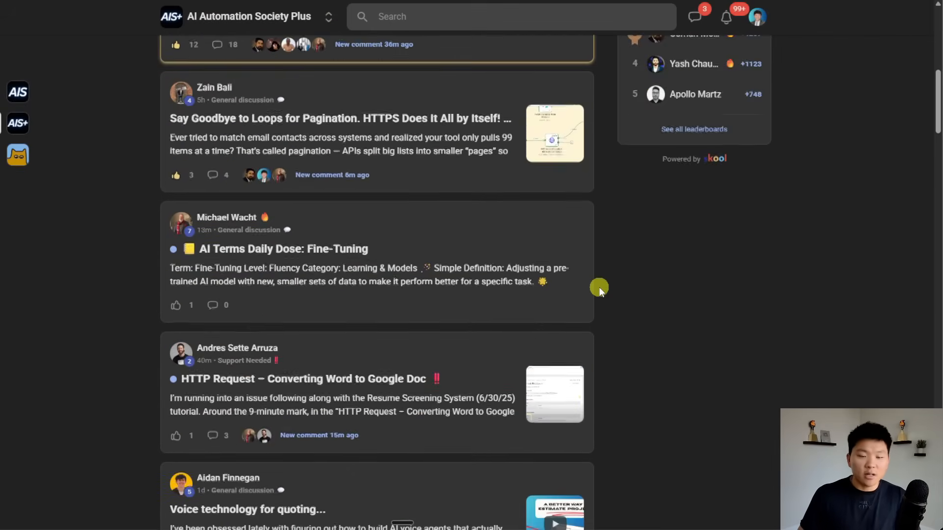
scroll(599, 288, "up", 7)
left_click(251, 48)
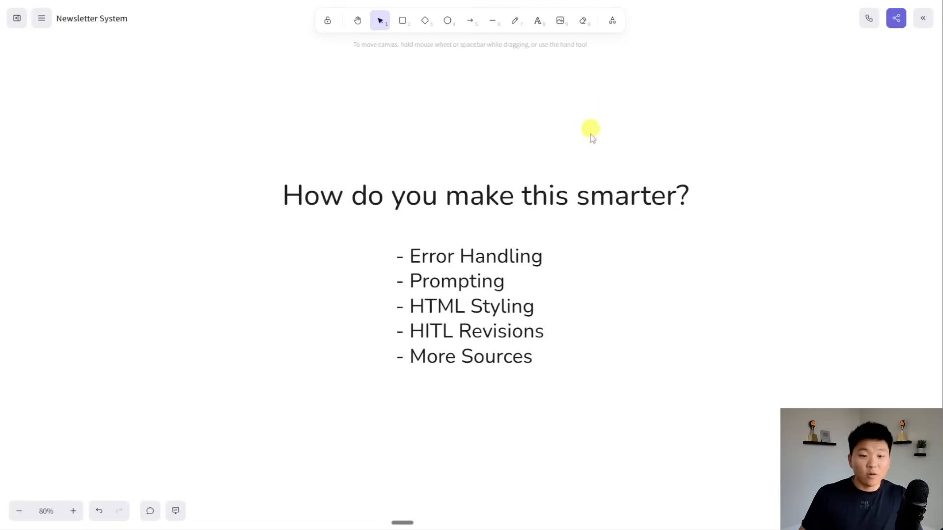
Pan the Excalidraw Newsletter System diagram to show the full weekly trigger-to-draft flow.
left_click_drag(499, 102, 604, 307)
scroll(570, 282, "down", 7)
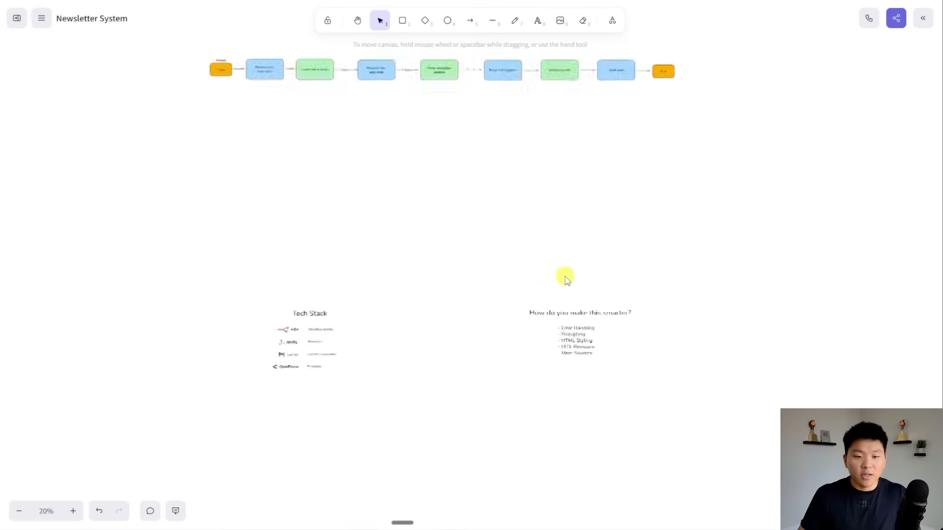
left_click_drag(537, 245, 535, 373)
scroll(499, 333, "up", 5)
scroll(500, 334, "down", 3)
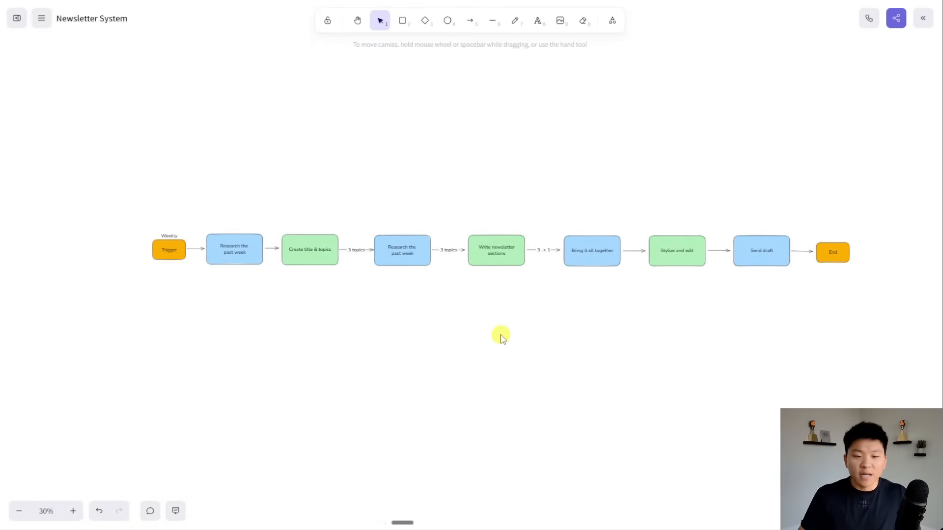